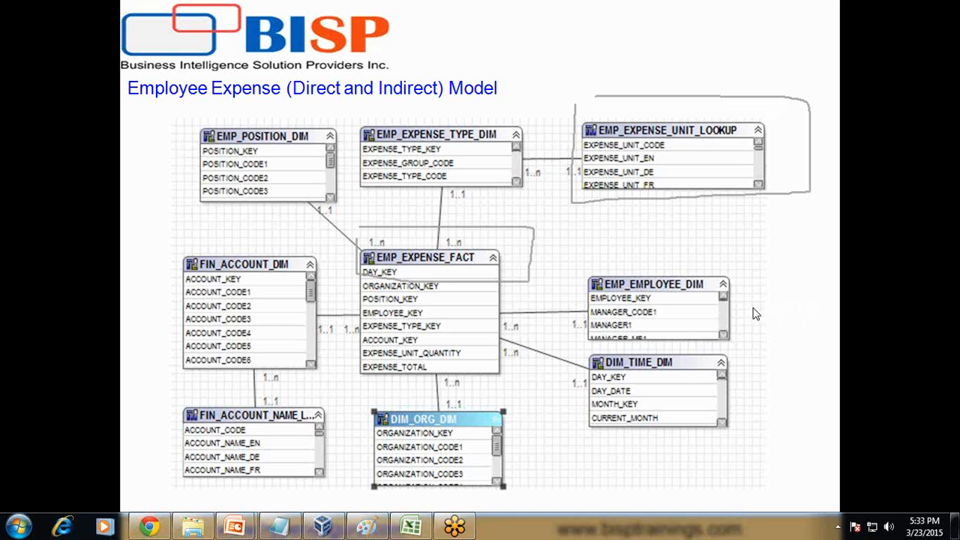
- Advance to the employee expense requirements slide and mark the key phrases in items 1 to 5 and 7 with the pen
click(742, 274)
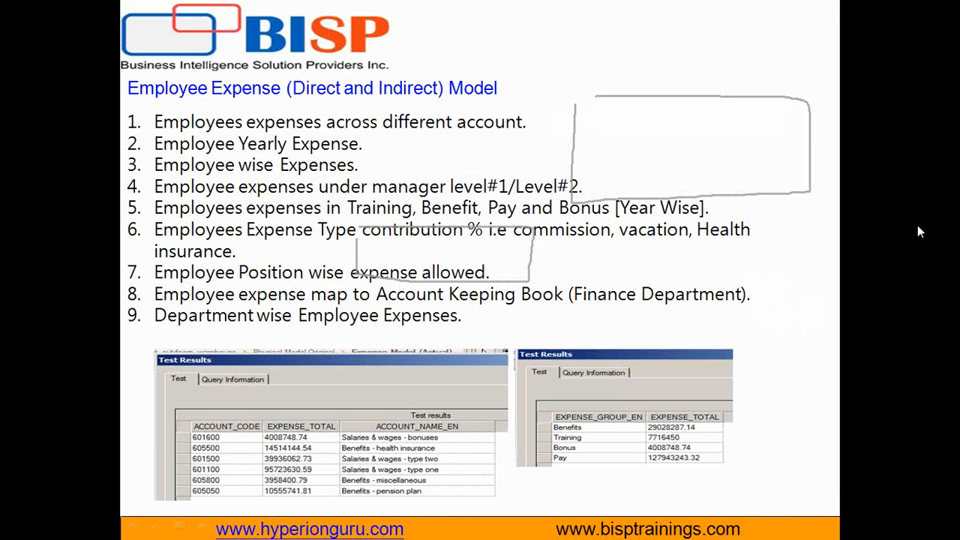
click(695, 385)
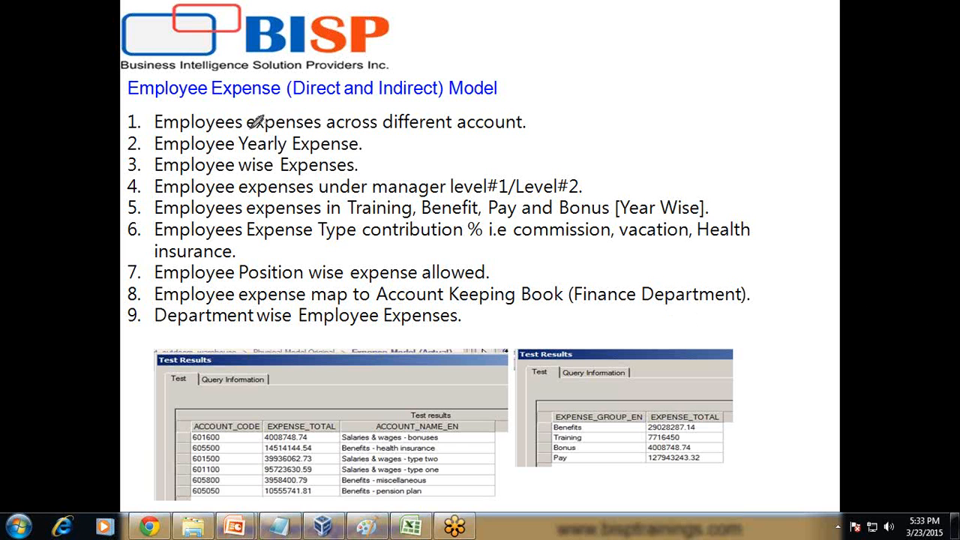
mouse_move(239, 133)
mouse_down()
mouse_move(502, 138)
mouse_move(534, 111)
mouse_move(466, 105)
mouse_move(448, 124)
mouse_move(459, 137)
mouse_up()
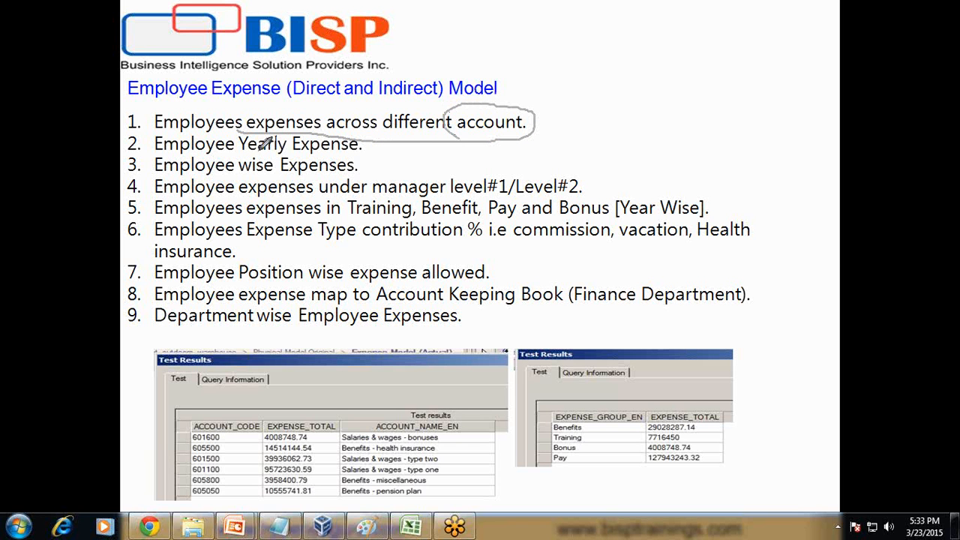
drag(242, 154, 363, 153)
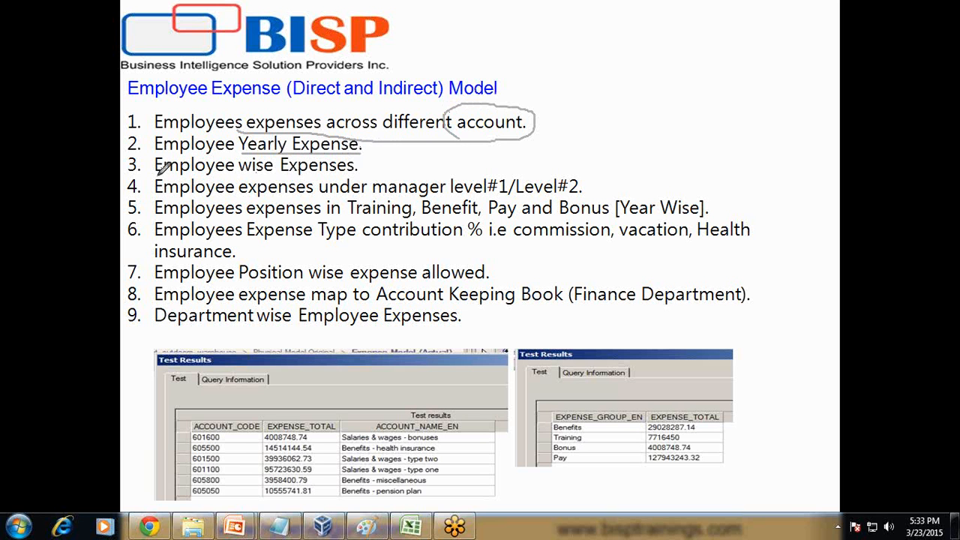
drag(157, 175, 254, 176)
drag(373, 195, 579, 185)
drag(383, 223, 620, 215)
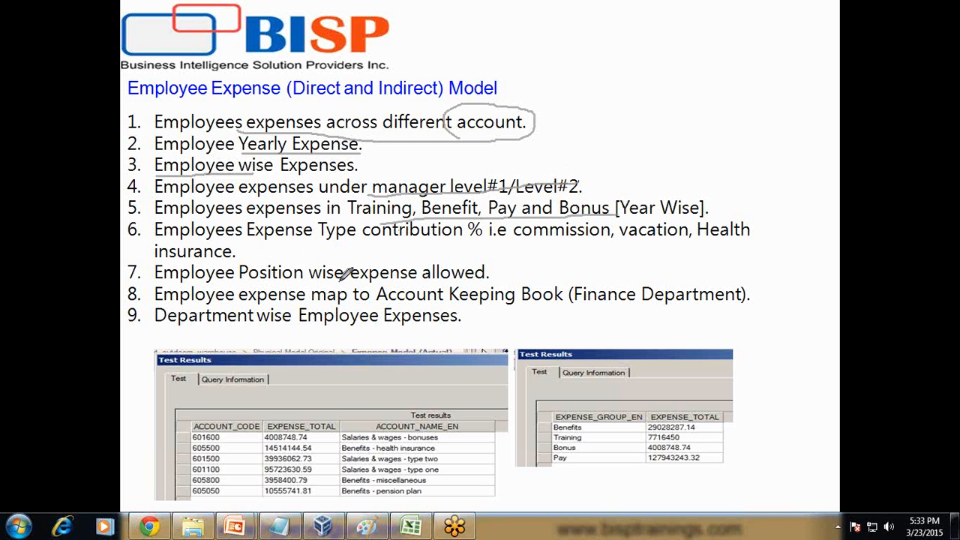
drag(343, 277, 501, 277)
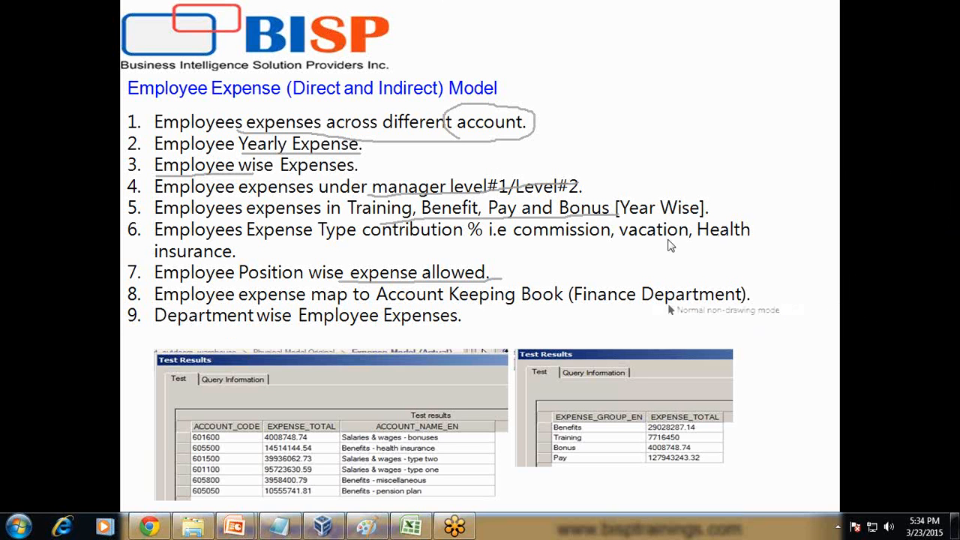
- Switch to IBM Cognos Framework Manager and create a project named HR_Model_V1 with English as the design language
click(341, 523)
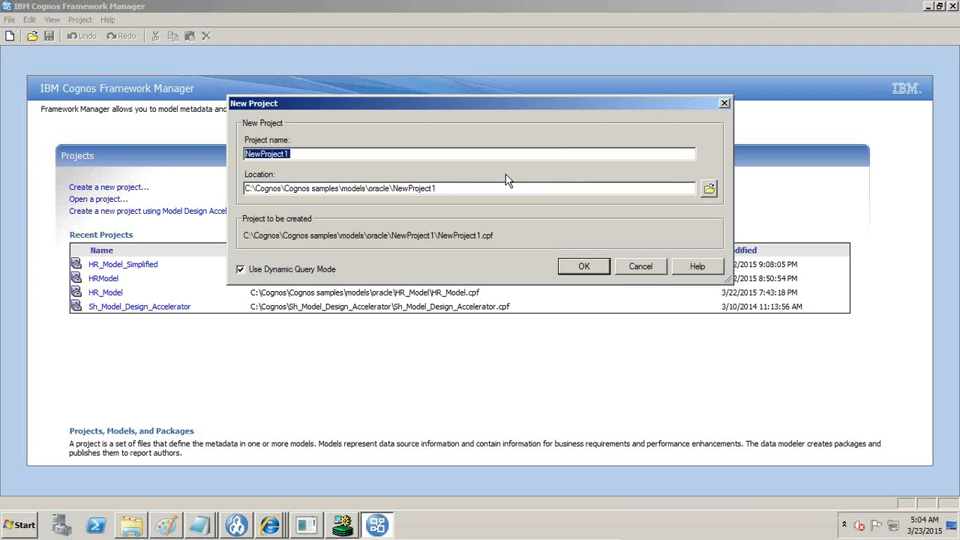
text(HR_Mo)
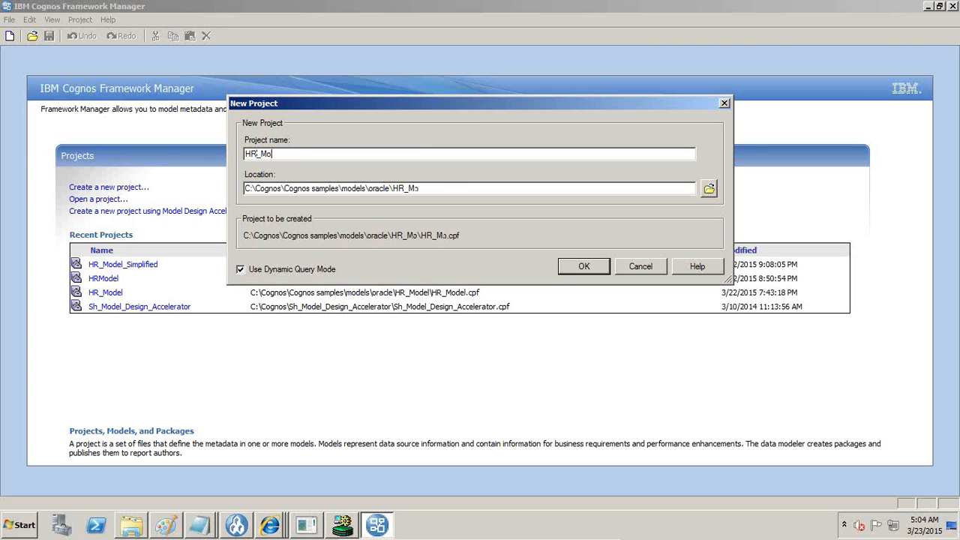
text(del_V1)
key(Return)
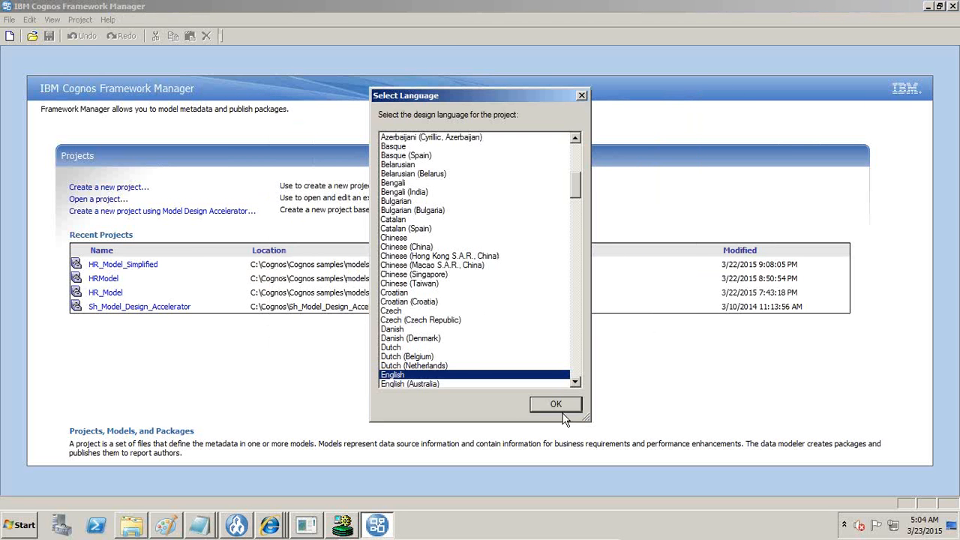
click(556, 405)
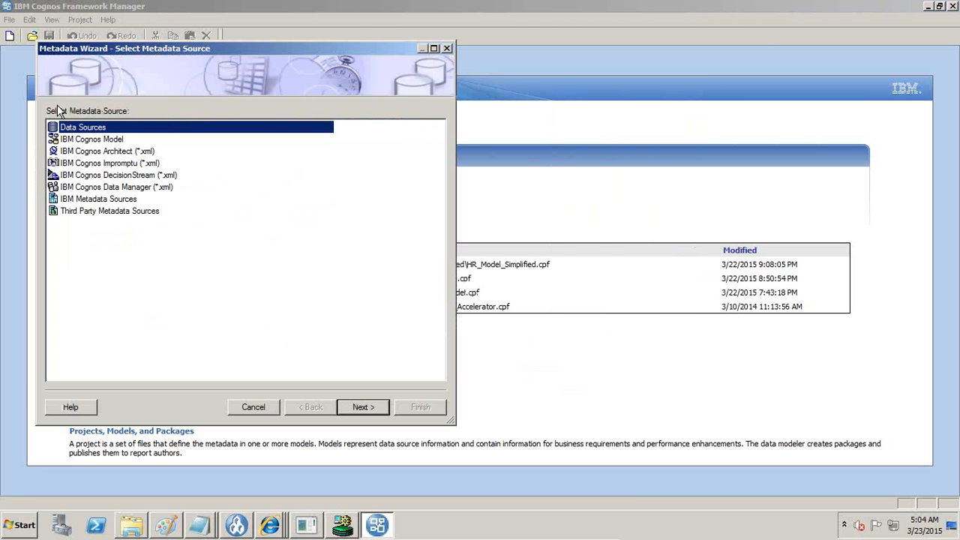
- Choose Data Sources as the metadata source and HR_Model as the data source to import from
click(358, 410)
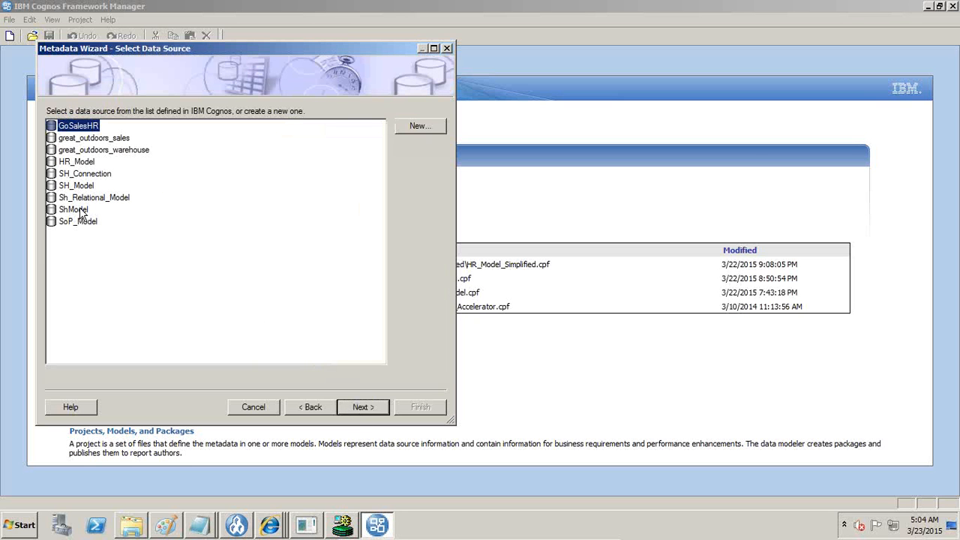
click(77, 165)
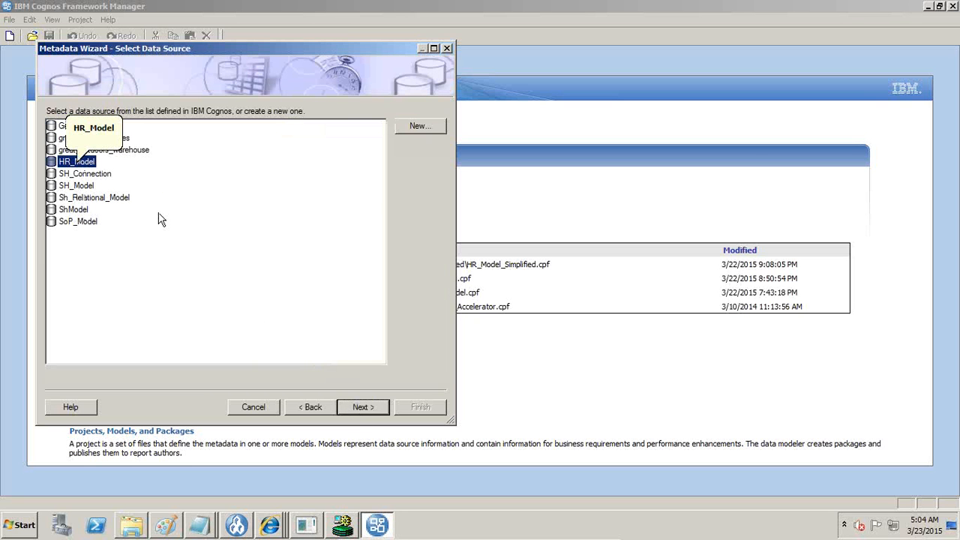
click(364, 408)
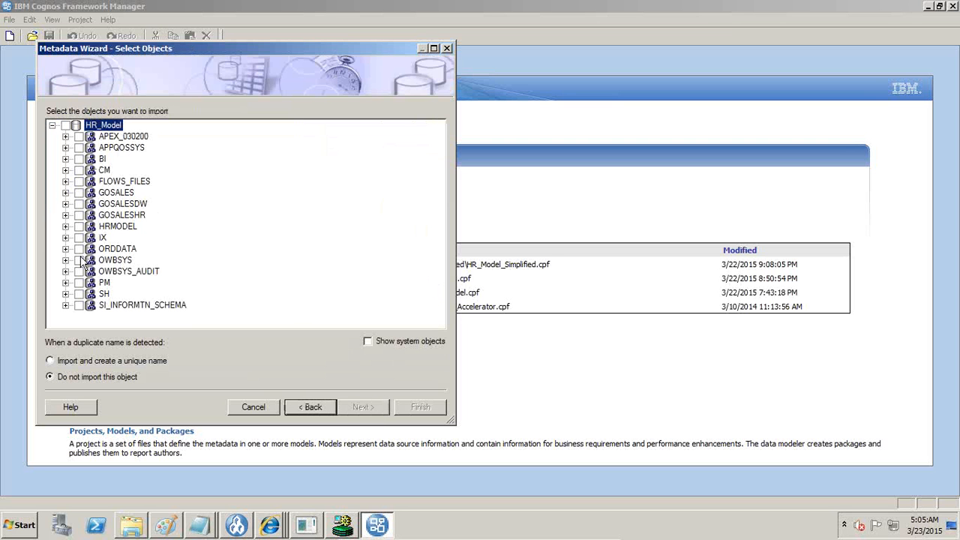
- Select all tables of the HRMODEL schema for import except BURST_TABLE, BURST_TABLE2 and XGOREV
click(66, 226)
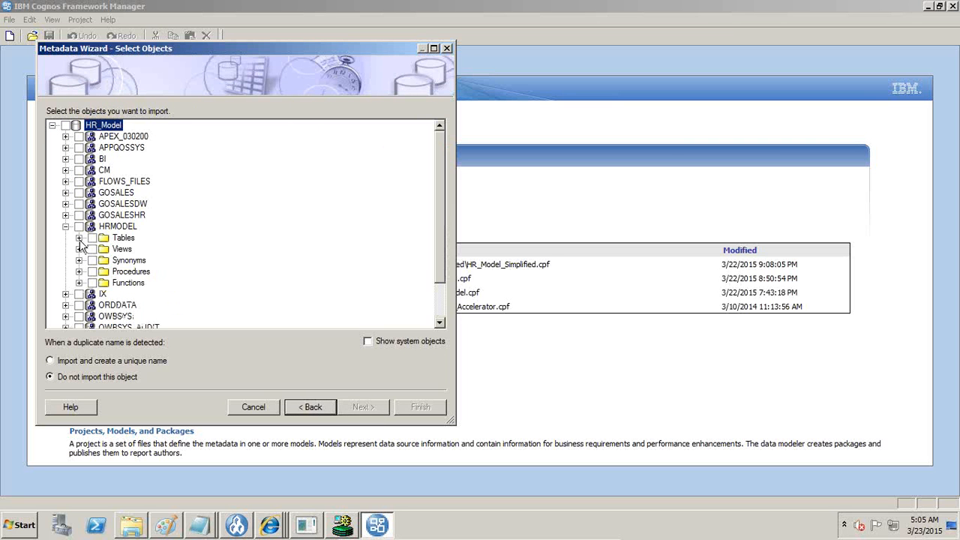
click(79, 238)
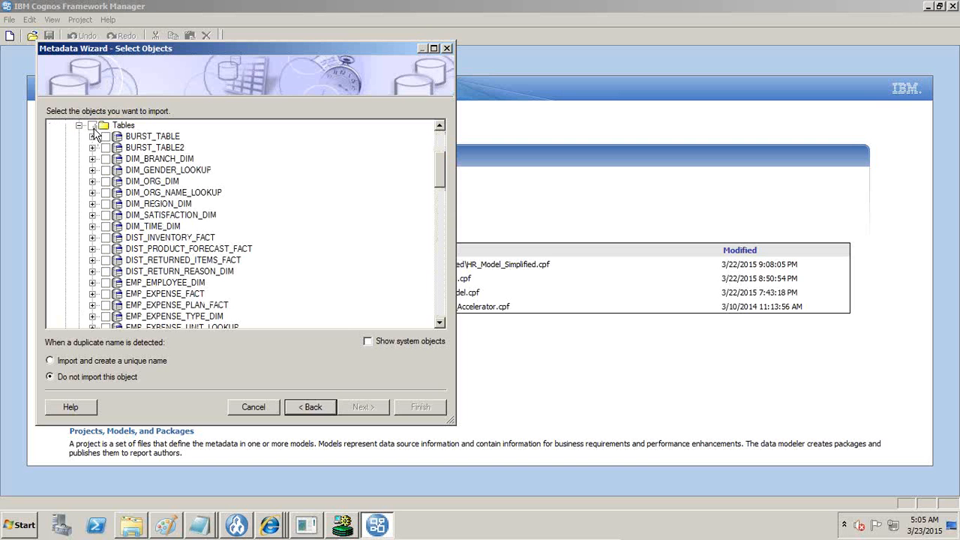
click(92, 125)
click(105, 135)
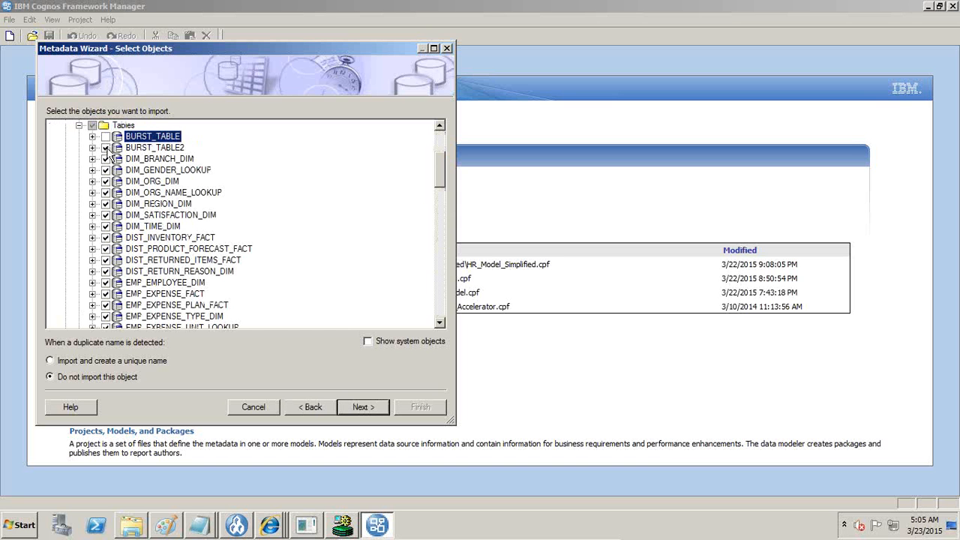
click(105, 147)
drag(439, 170, 435, 289)
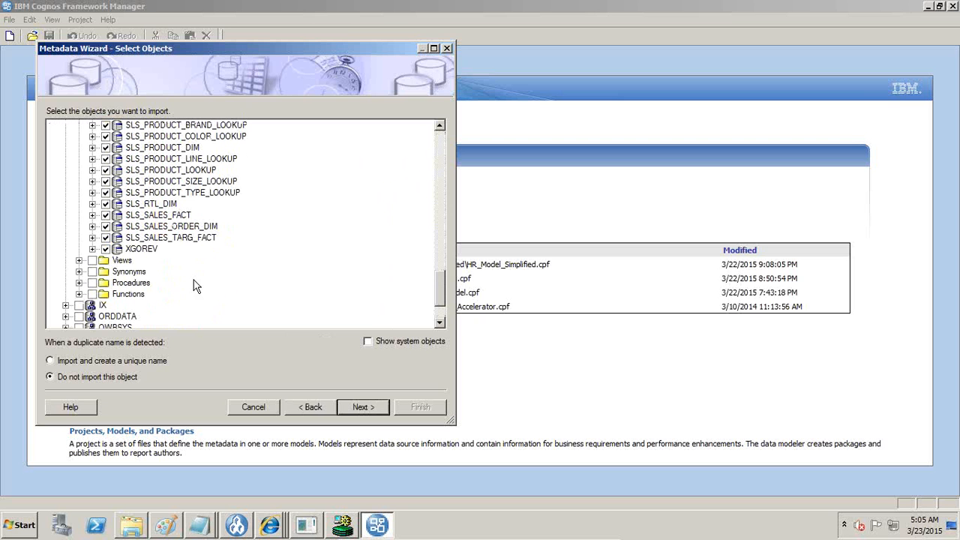
click(105, 249)
click(363, 406)
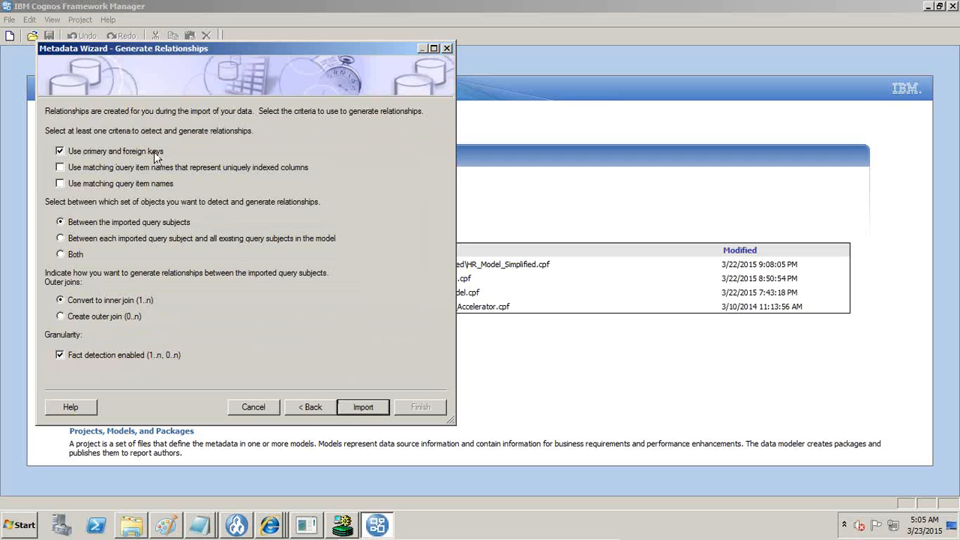
- Import the selected tables with relationships generated from primary and foreign keys, and finish the Metadata Wizard
click(363, 408)
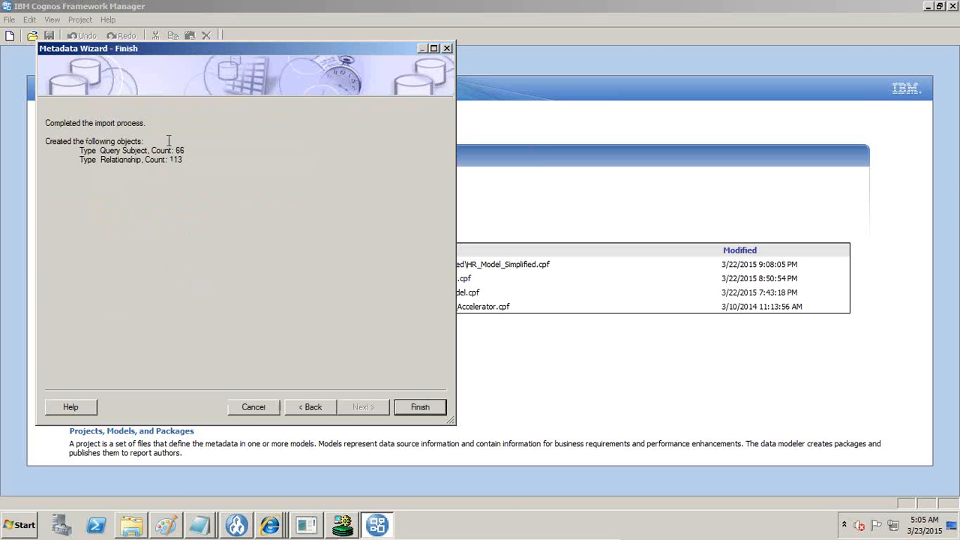
mouse_move(164, 164)
mouse_down()
mouse_move(187, 159)
mouse_move(185, 150)
mouse_move(170, 160)
mouse_up()
click(420, 407)
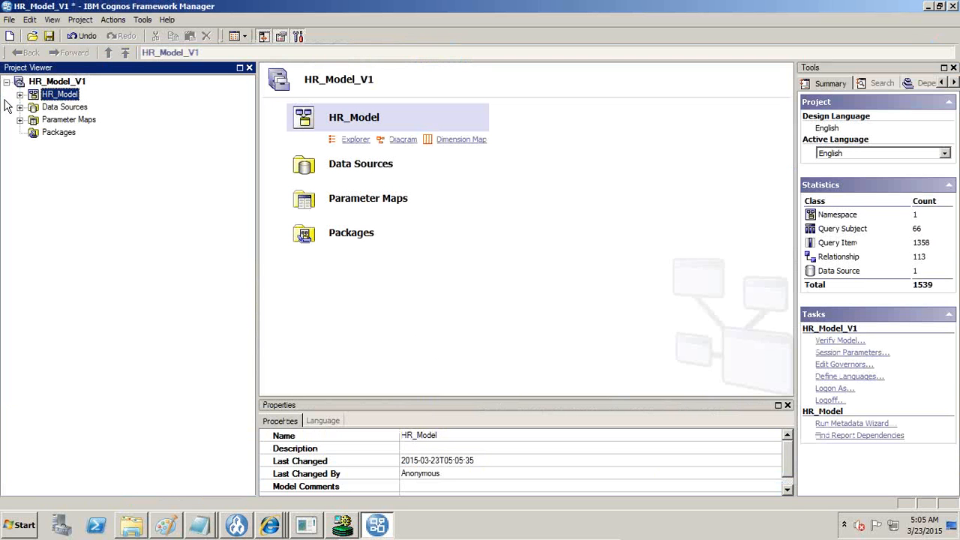
- Create a namespace inside HR_Model and name it Physical Unmodified Model
click(20, 94)
click(20, 93)
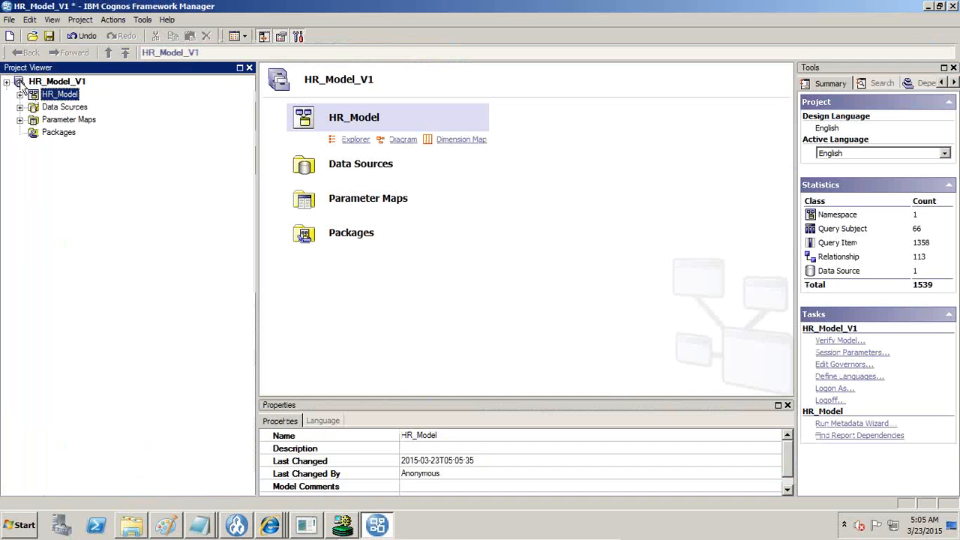
right_click(61, 94)
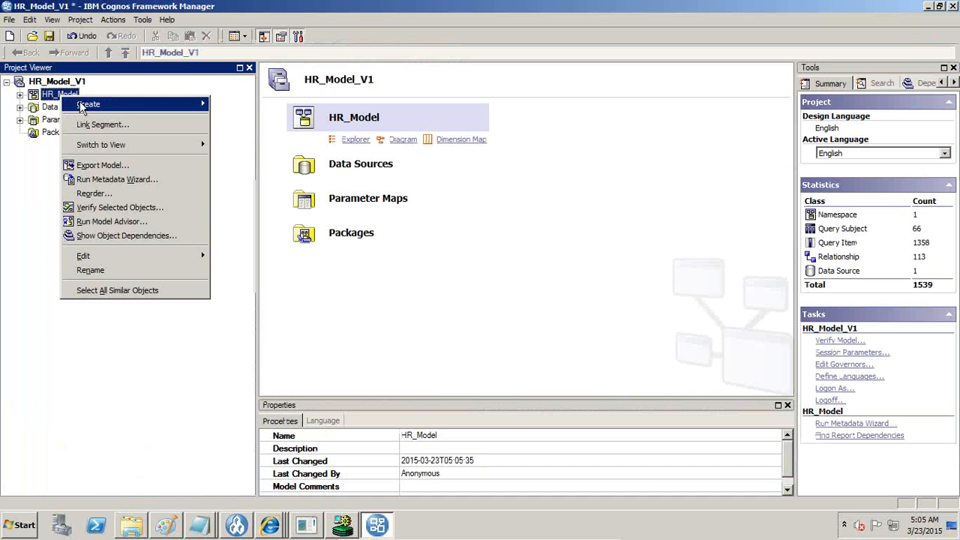
mouse_move(141, 104)
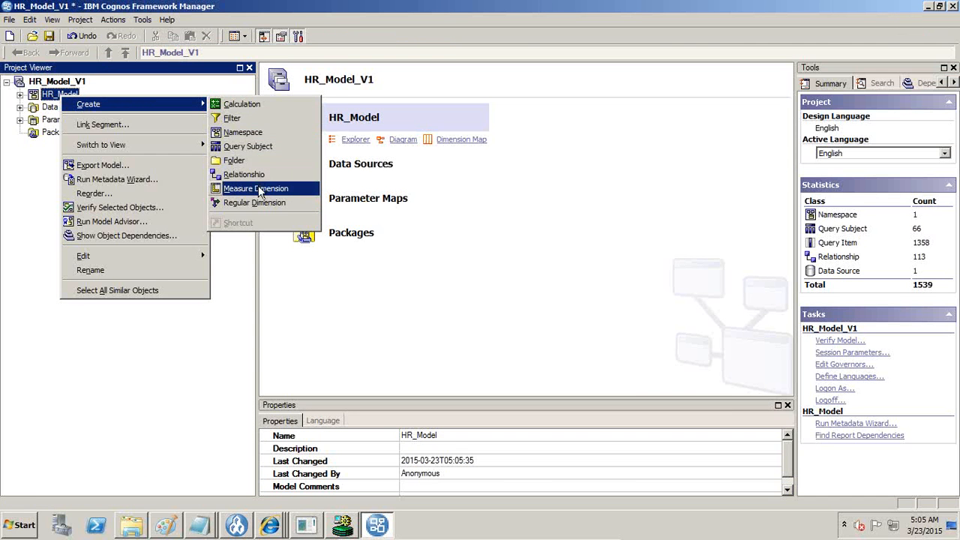
click(255, 132)
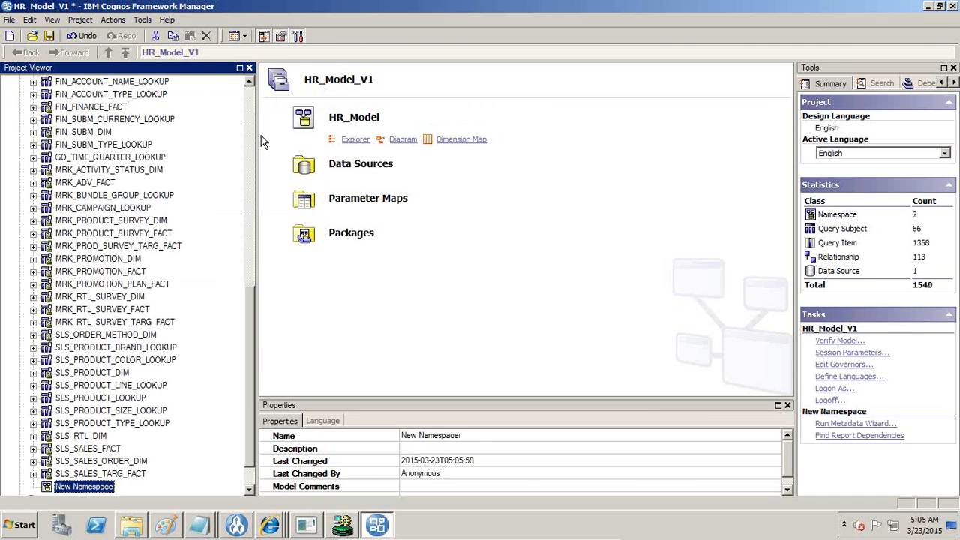
key(p)
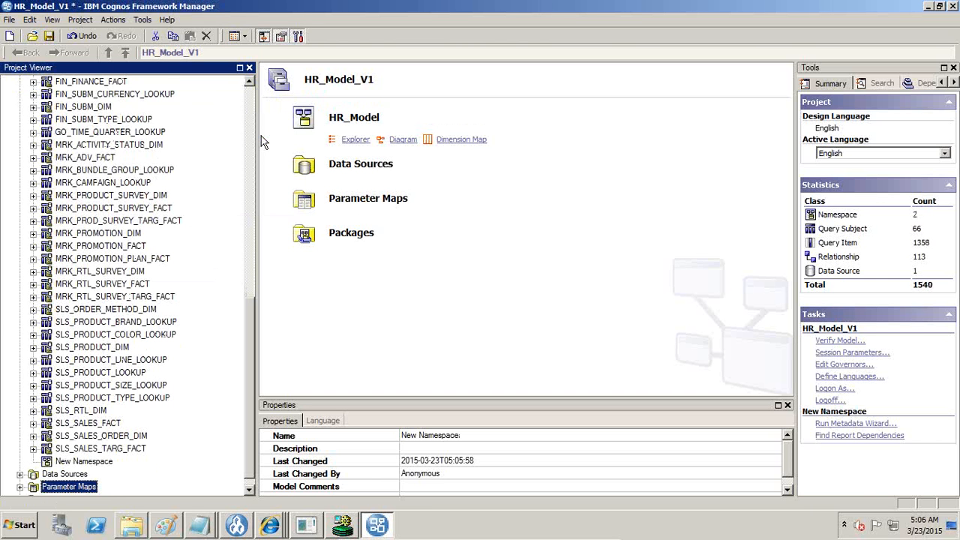
click(117, 462)
click(116, 463)
text(Ph)
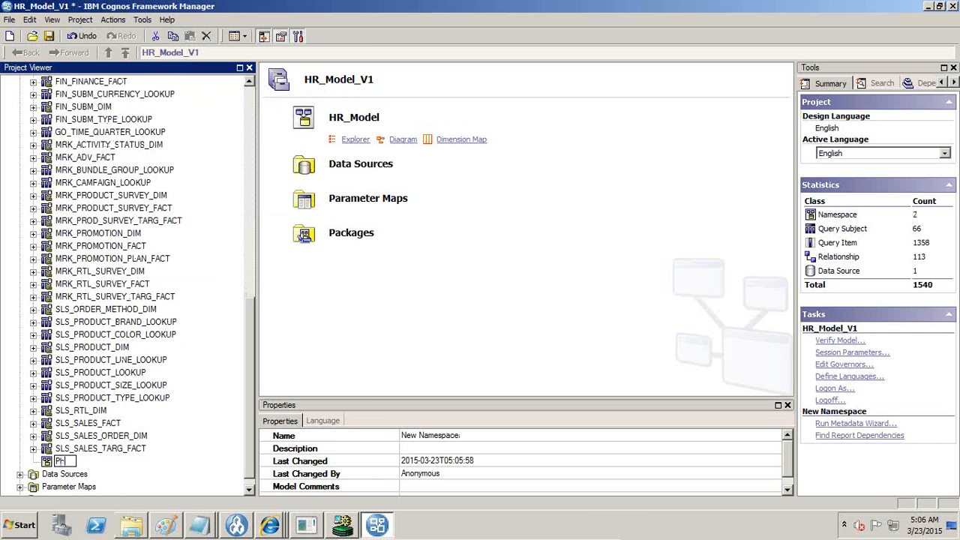
text(ysical Unmodified Model)
key(Return)
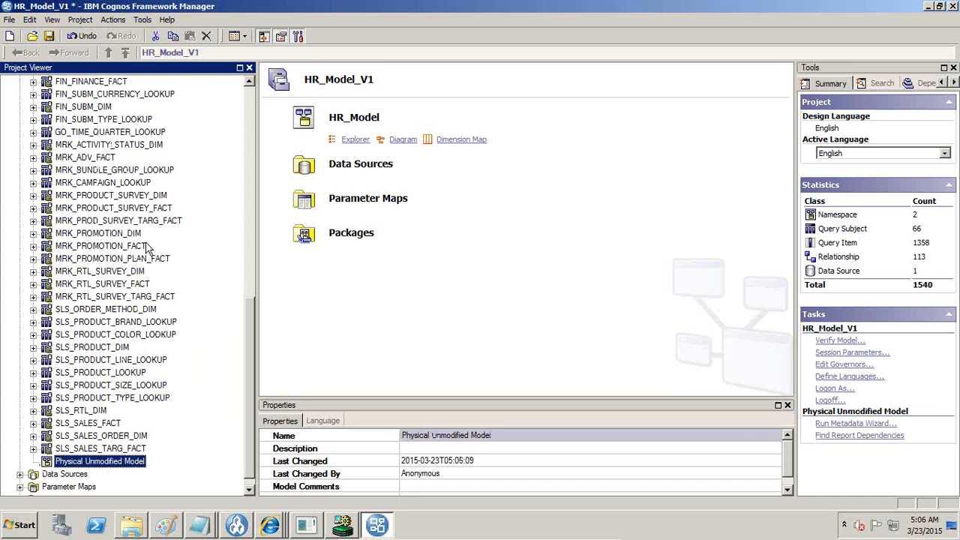
- Move all query subjects from DIM_BRANCH_DIM through SLS_SALES_TARG_FACT into the Physical Unmodified Model namespace
scroll(156, 171, up, 9)
scroll(156, 171, up, 5)
click(100, 102)
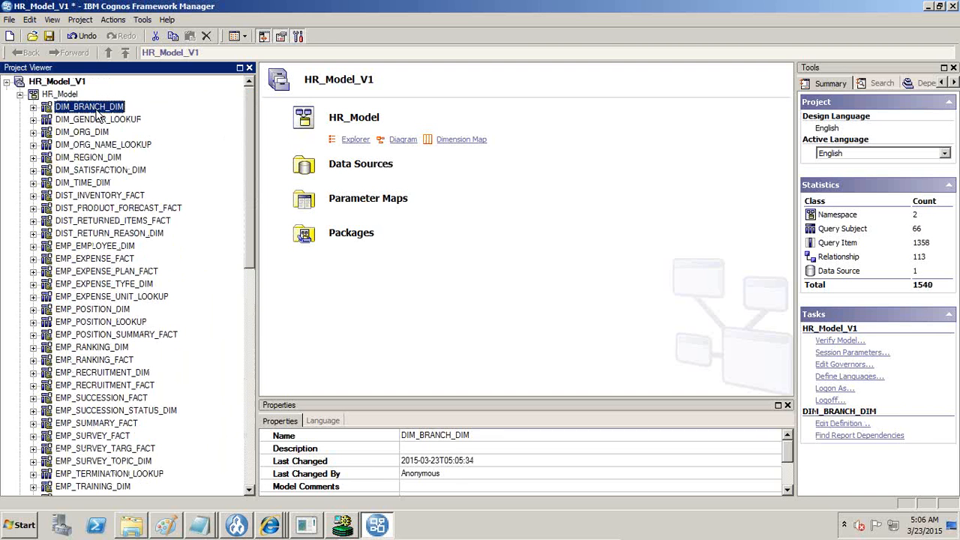
scroll(110, 307, down, 13)
scroll(110, 308, down, 2)
shift+click(81, 436)
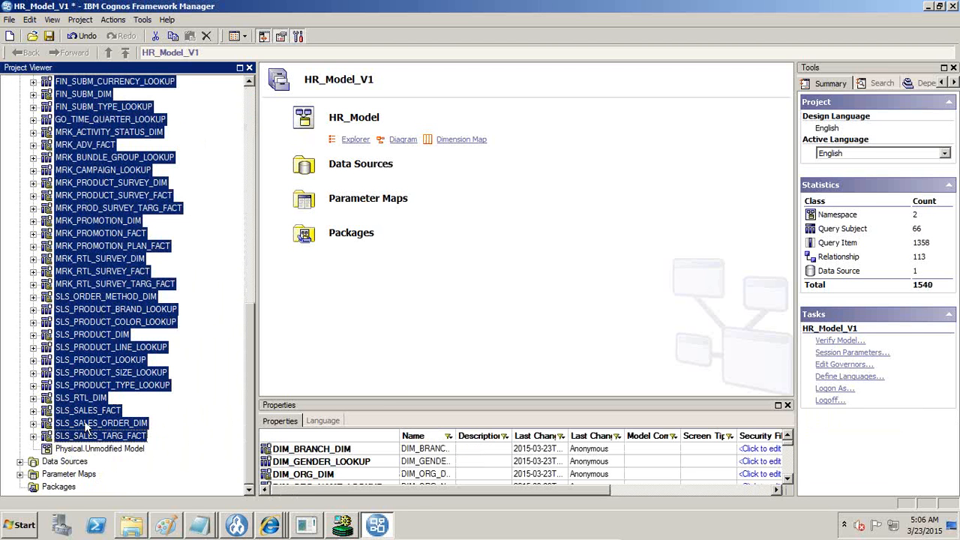
drag(81, 451, 82, 450)
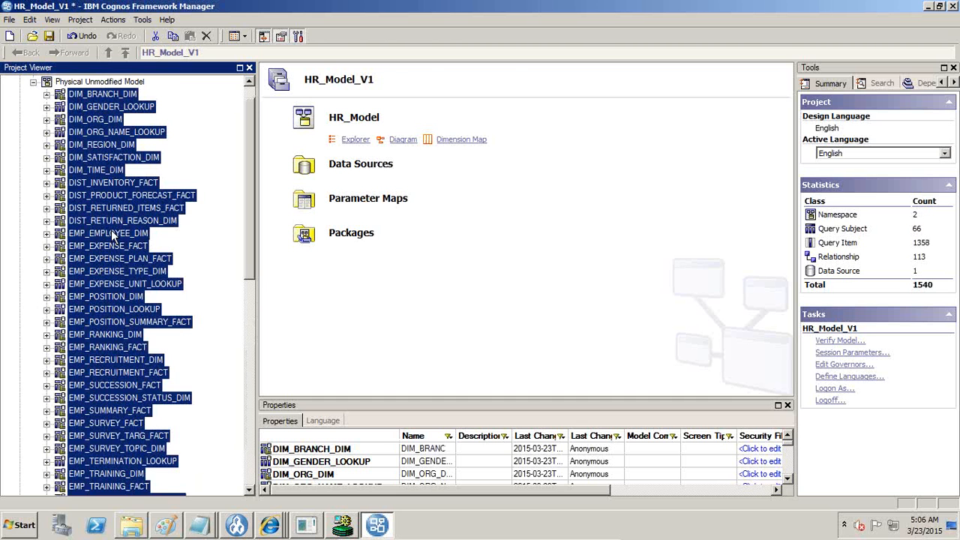
click(132, 81)
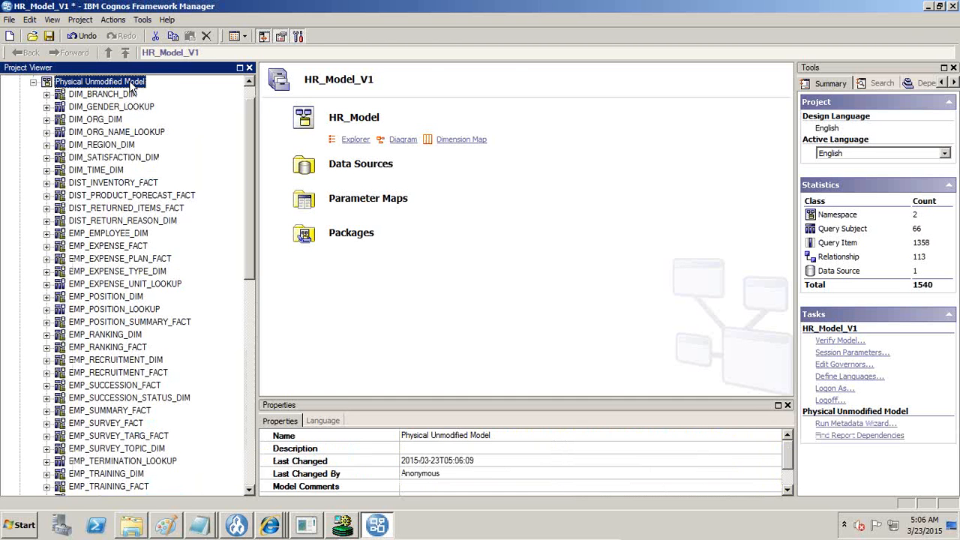
- Open the HR_Model diagram, examine the table relationships at 75% zoom, and fit the whole diagram in view
click(403, 139)
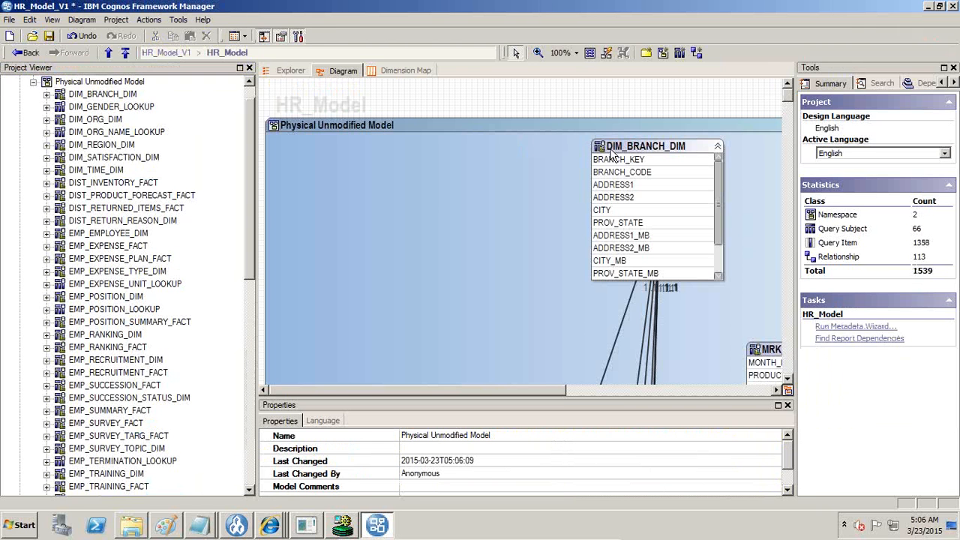
click(573, 53)
click(577, 104)
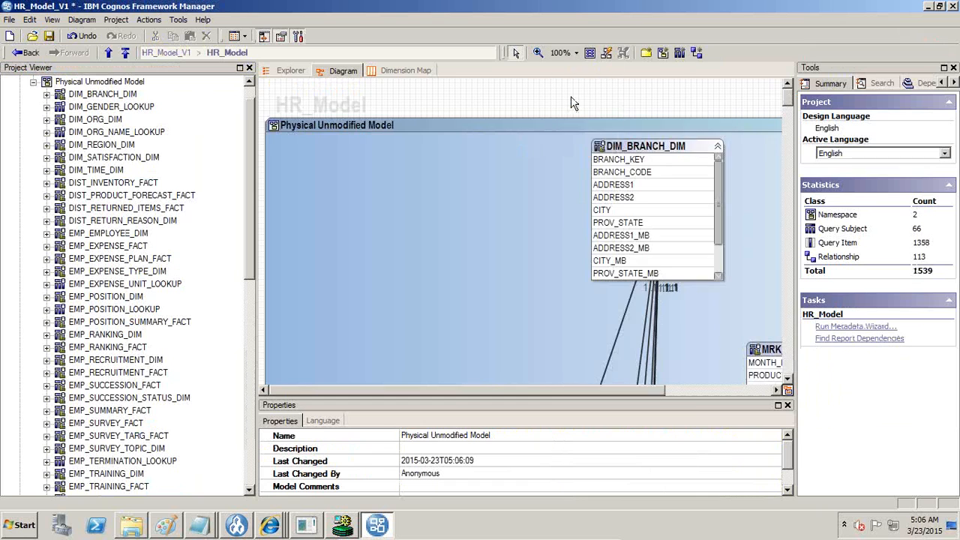
drag(788, 108, 812, 288)
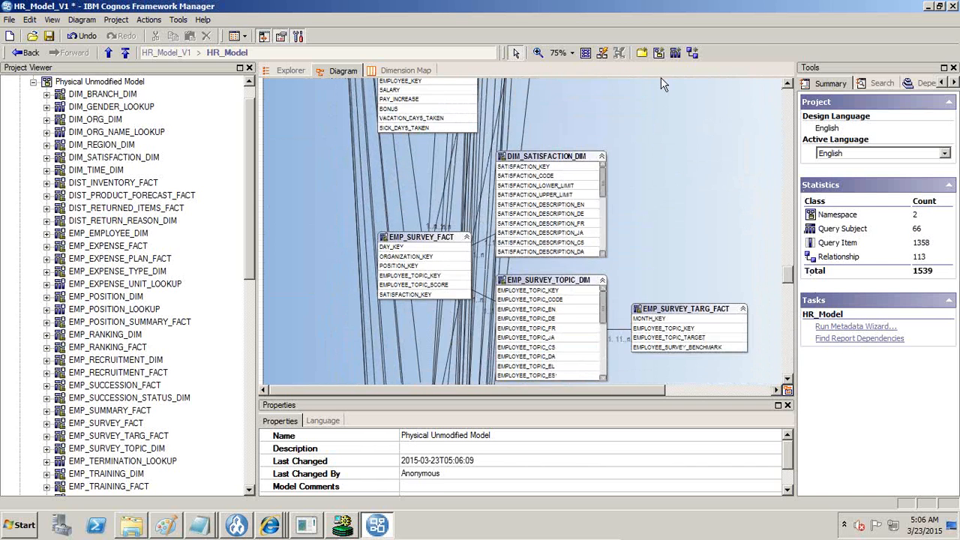
click(585, 53)
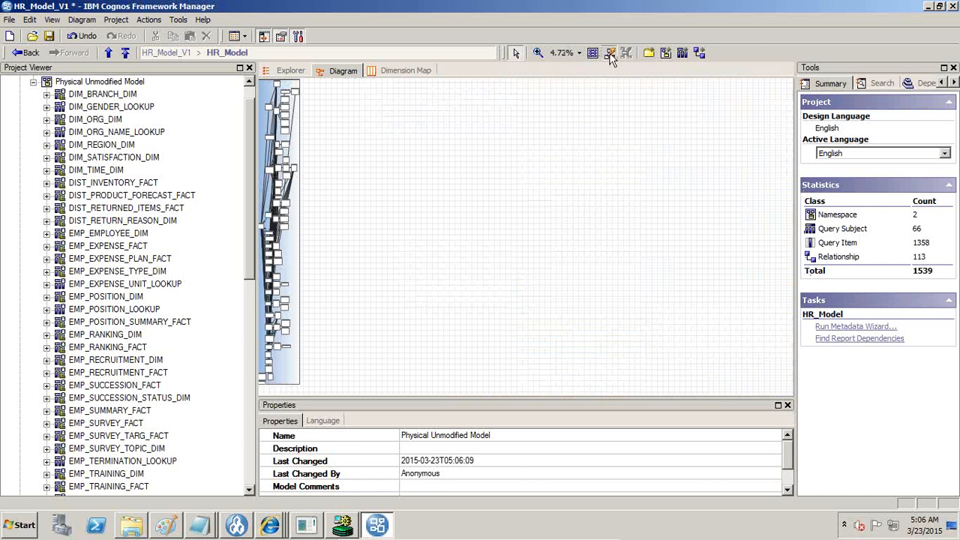
- Auto-arrange the entire HR_Model diagram in the Star layout style
click(609, 54)
click(495, 151)
click(484, 174)
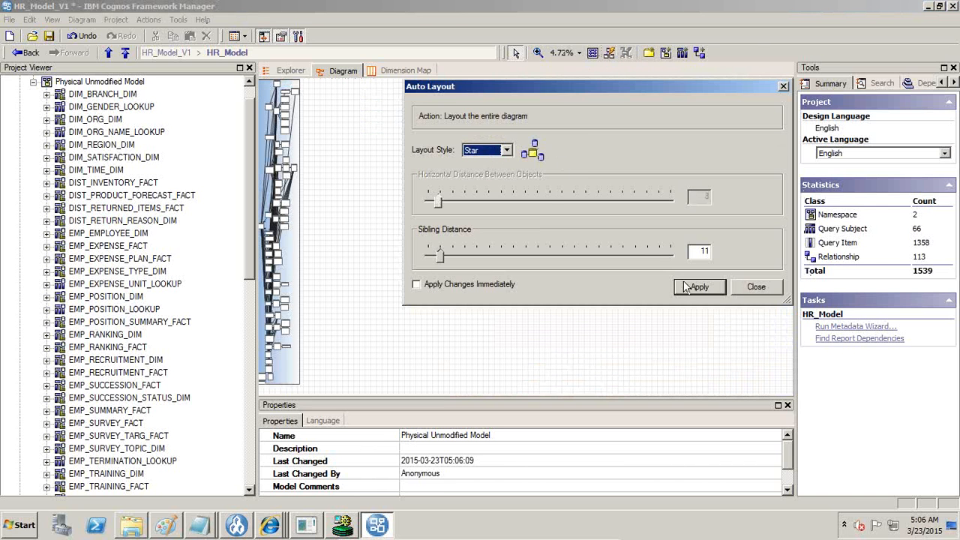
click(684, 288)
click(756, 288)
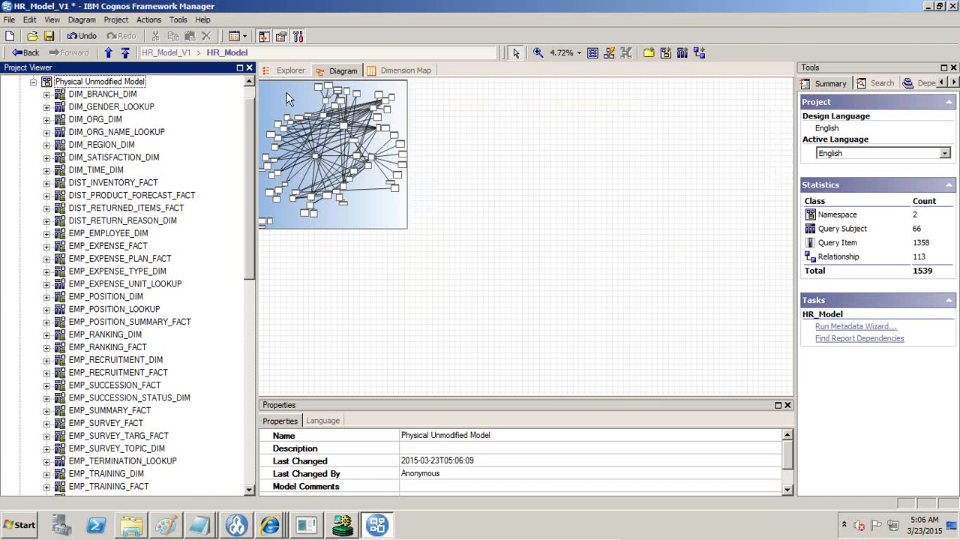
- Examine the EMP query subjects in the Physical Unmodified Model namespace, from EMP_EMPLOYEE_DIM onward, and collapse the namespace
scroll(251, 100, up, 1)
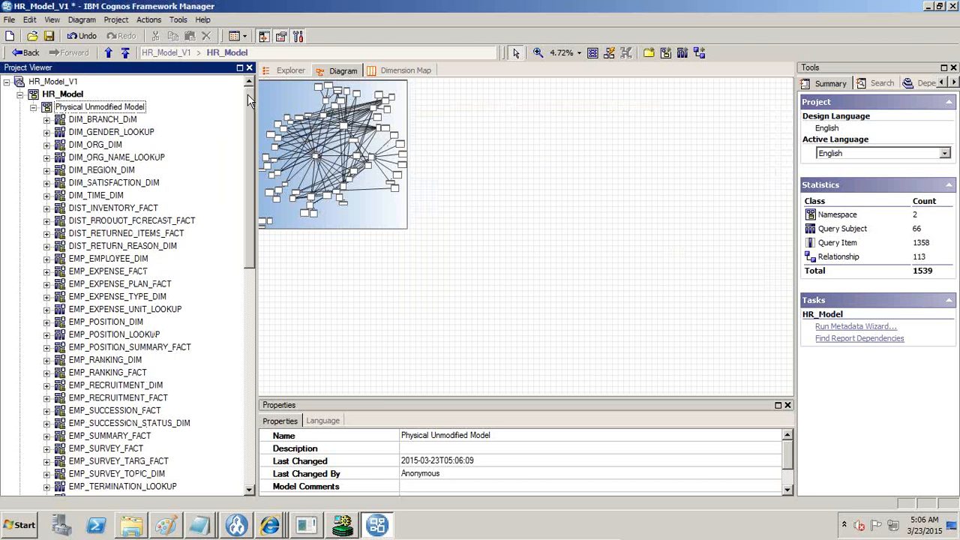
click(33, 106)
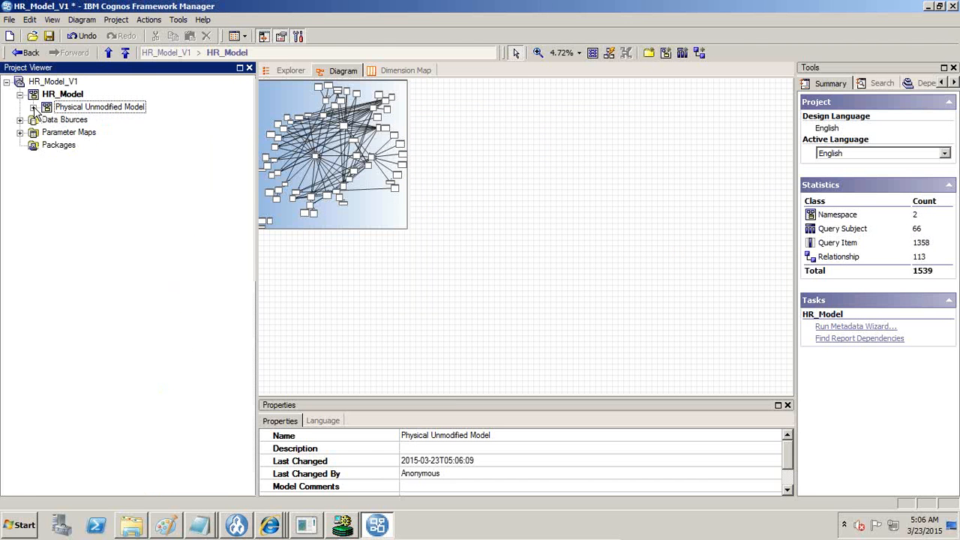
click(33, 106)
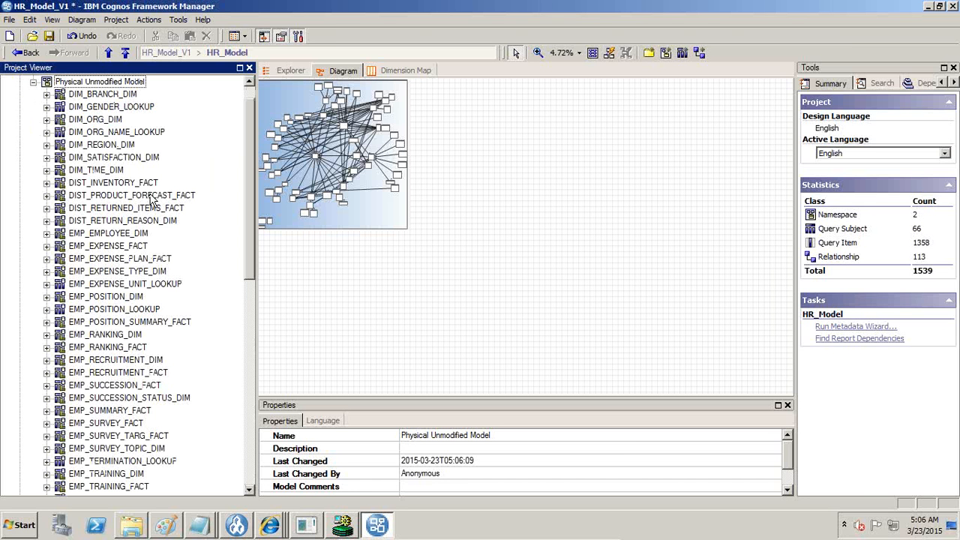
click(132, 233)
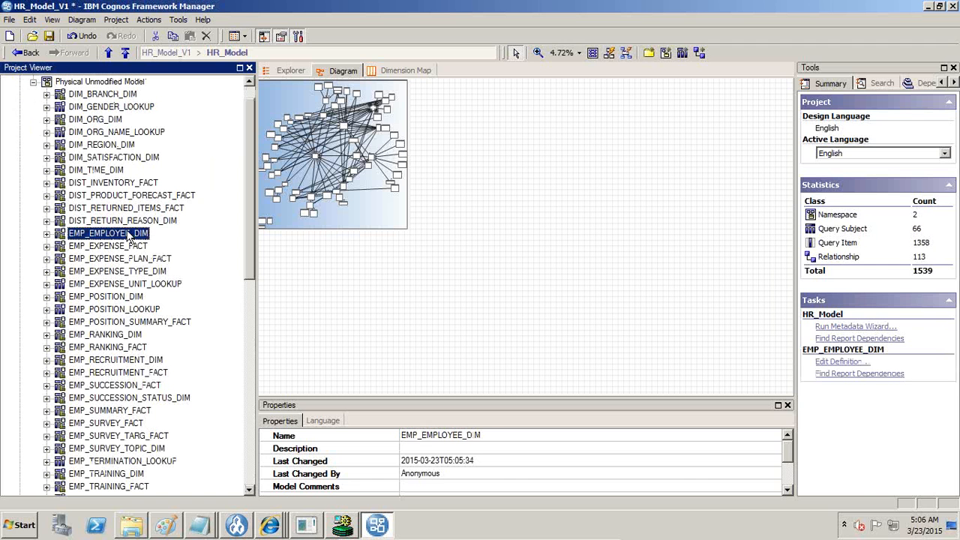
click(105, 386)
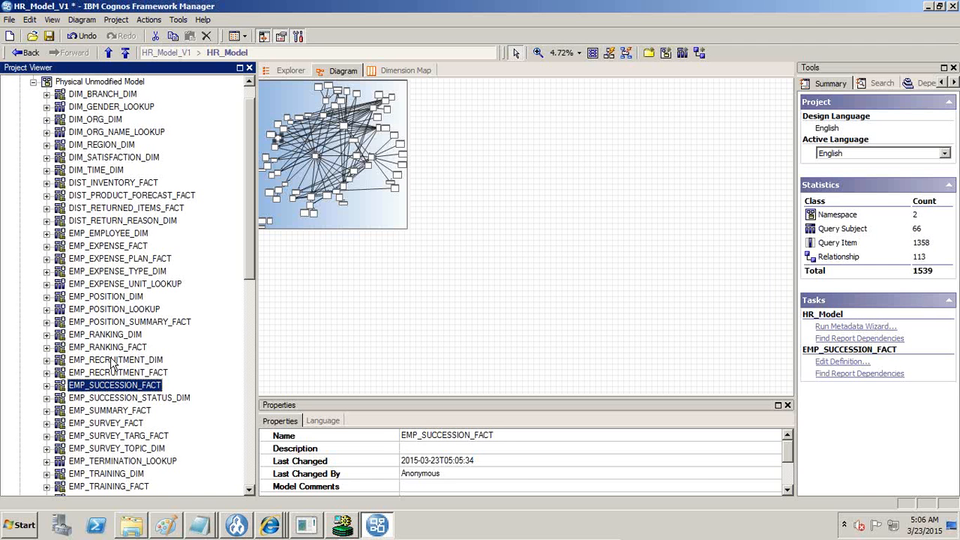
click(127, 234)
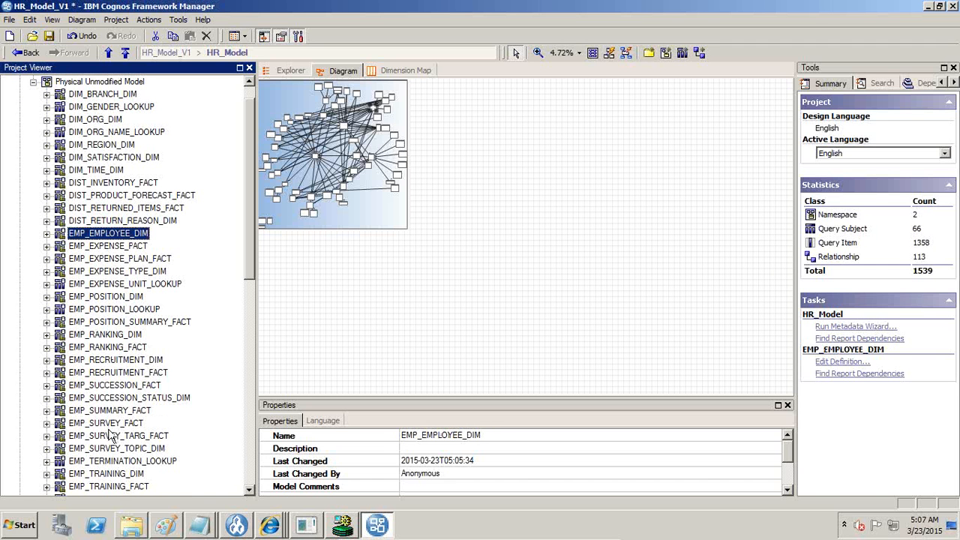
click(33, 82)
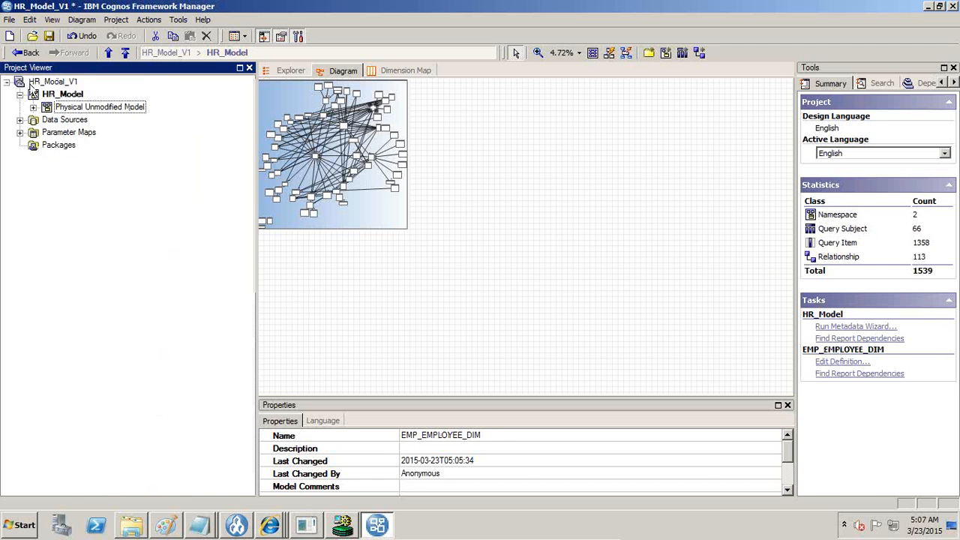
- Create a second namespace inside HR_Model and name it HR Model Unmodified
right_click(66, 95)
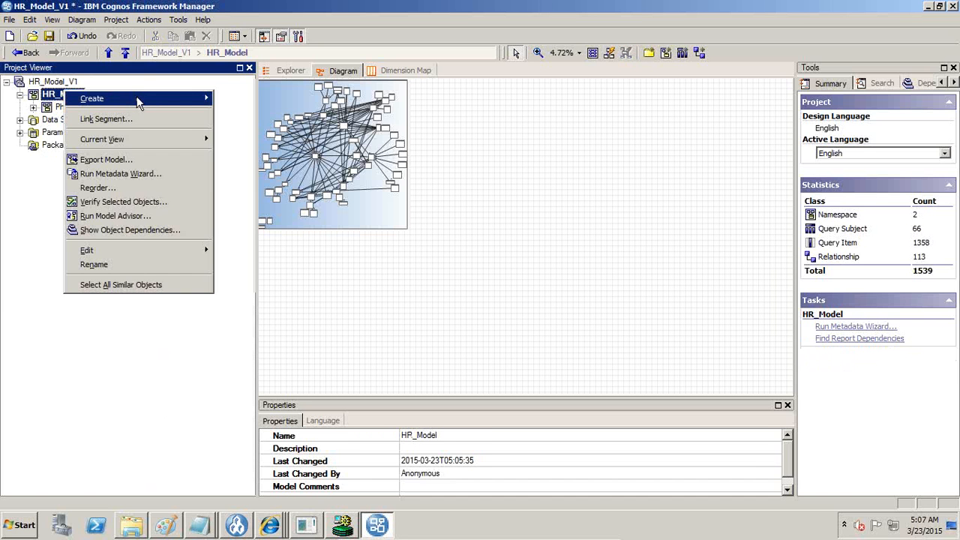
mouse_move(142, 98)
click(247, 129)
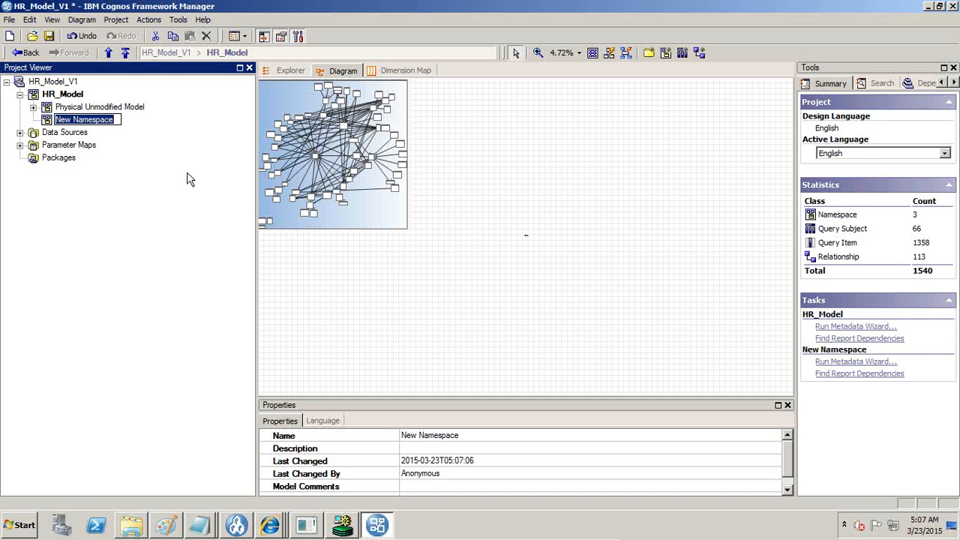
text(HR Model Un)
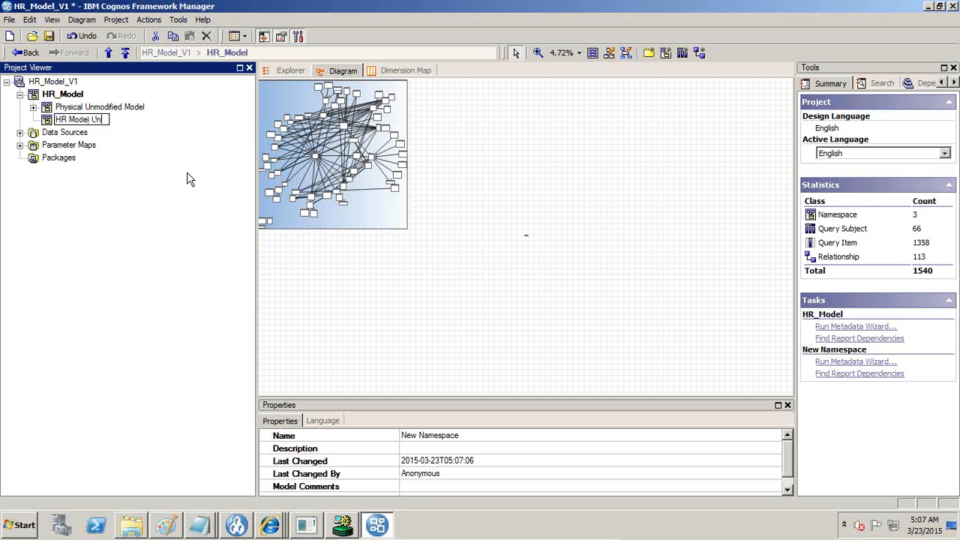
text(modified)
key(Return)
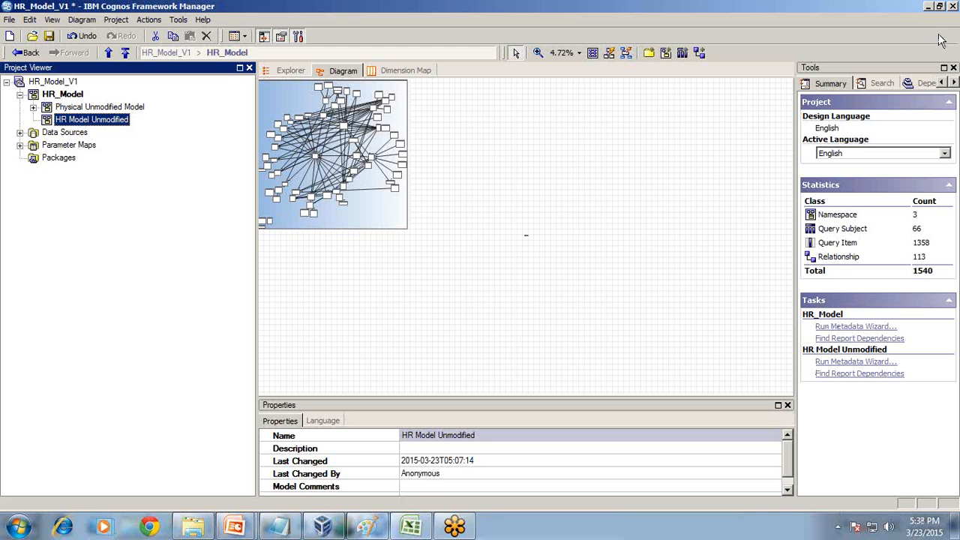
- Start the Metadata Wizard for the HR Model Unmodified namespace with the HR_Model data source
right_click(93, 120)
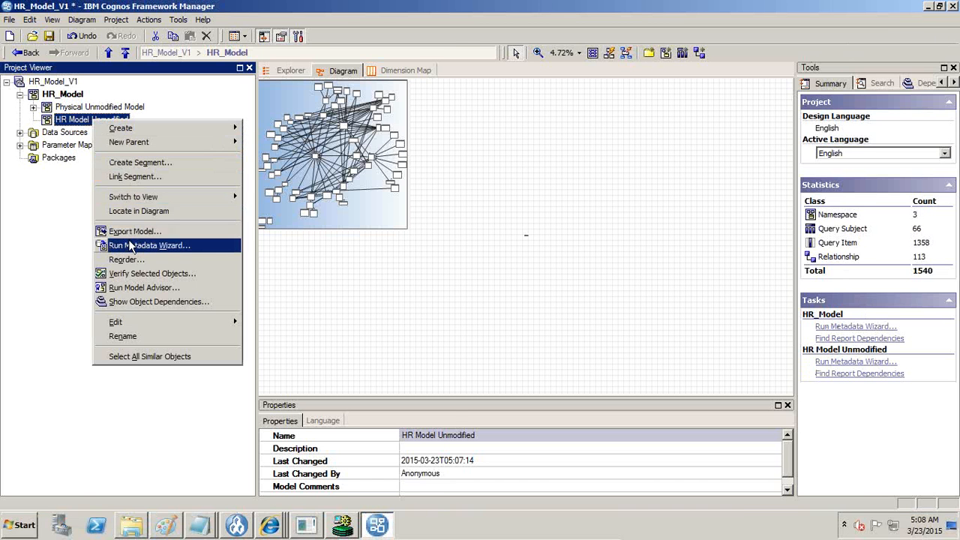
click(131, 246)
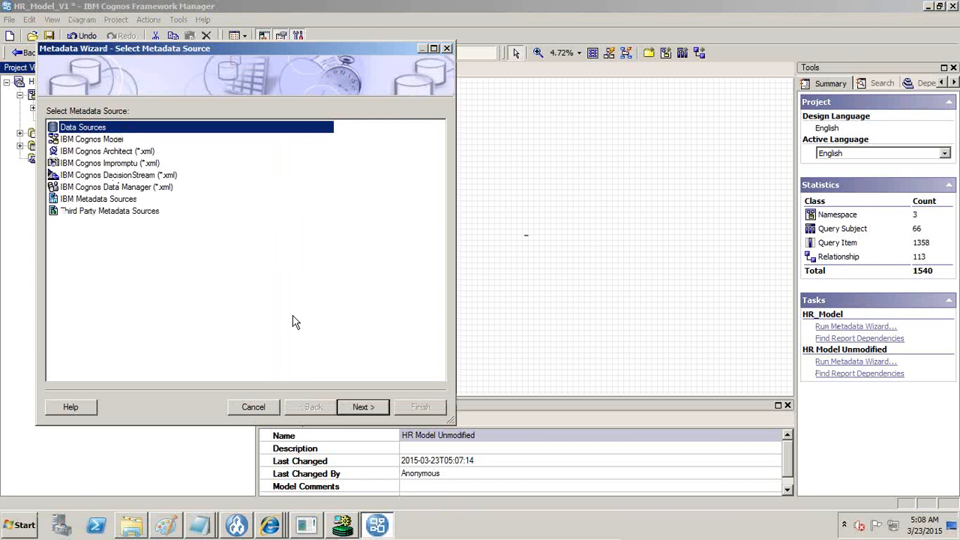
click(361, 411)
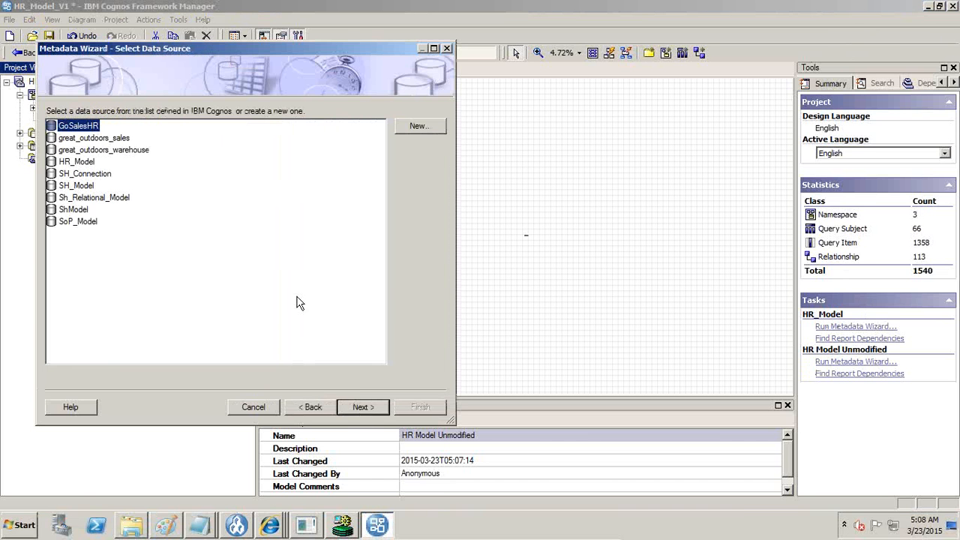
click(75, 164)
click(376, 411)
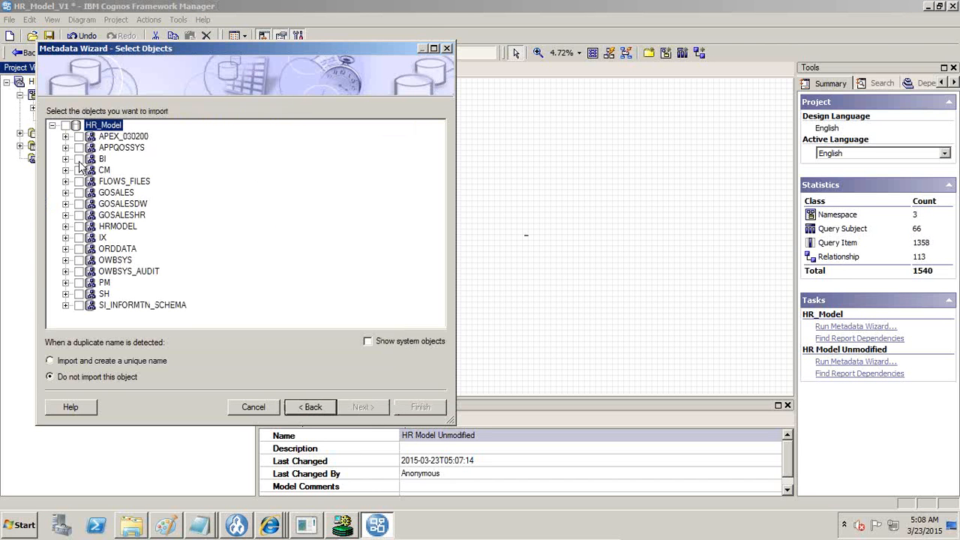
- Select every EMP table in the HRMODEL schema for import, from EMP_EMPLOYEE_DIM through EMP_TRAINING_FACT
click(65, 226)
click(79, 237)
scroll(157, 238, down, 10)
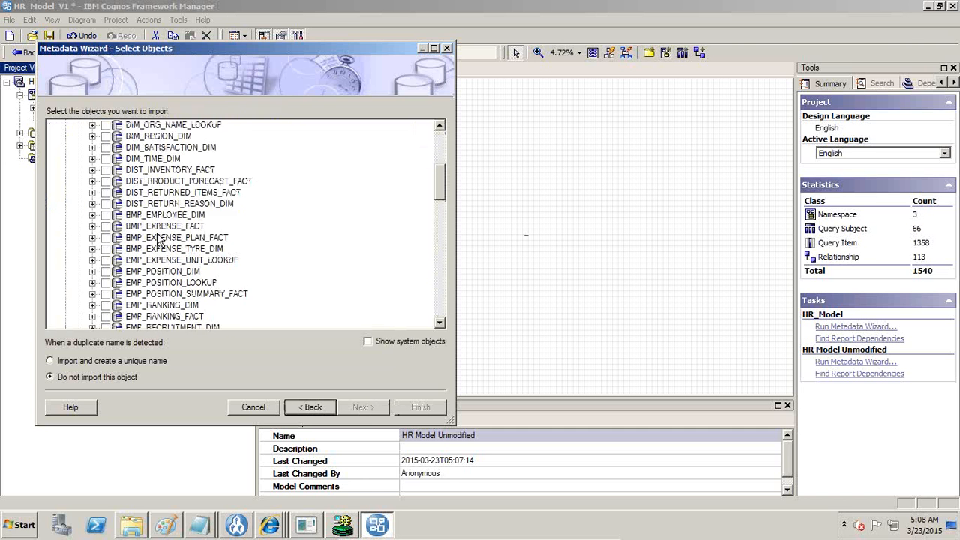
scroll(157, 238, up, 1)
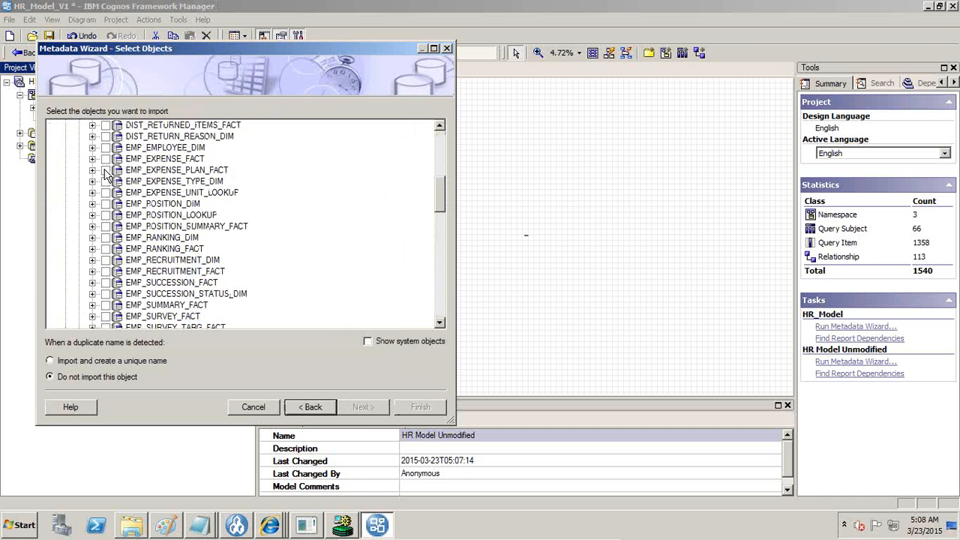
click(105, 158)
click(106, 147)
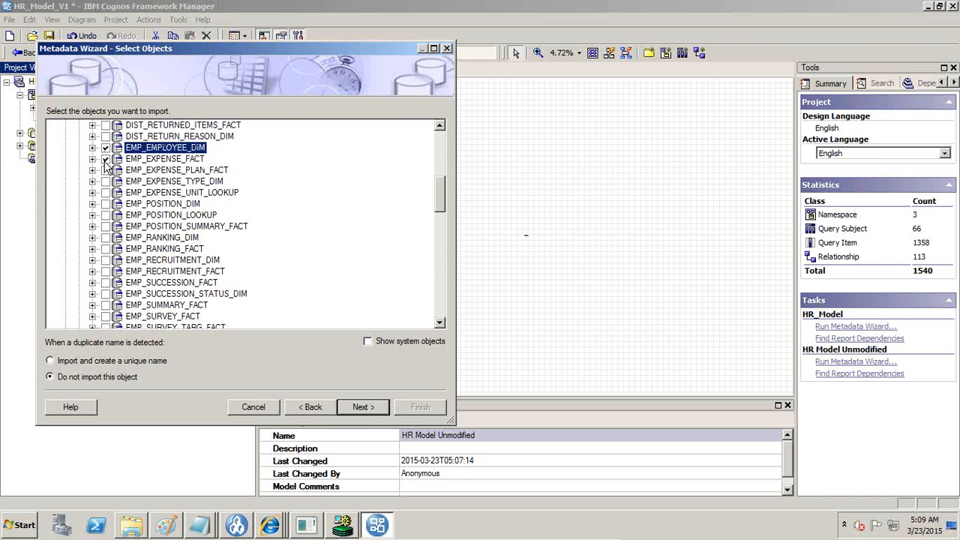
click(105, 170)
click(106, 181)
click(106, 192)
click(106, 204)
click(105, 214)
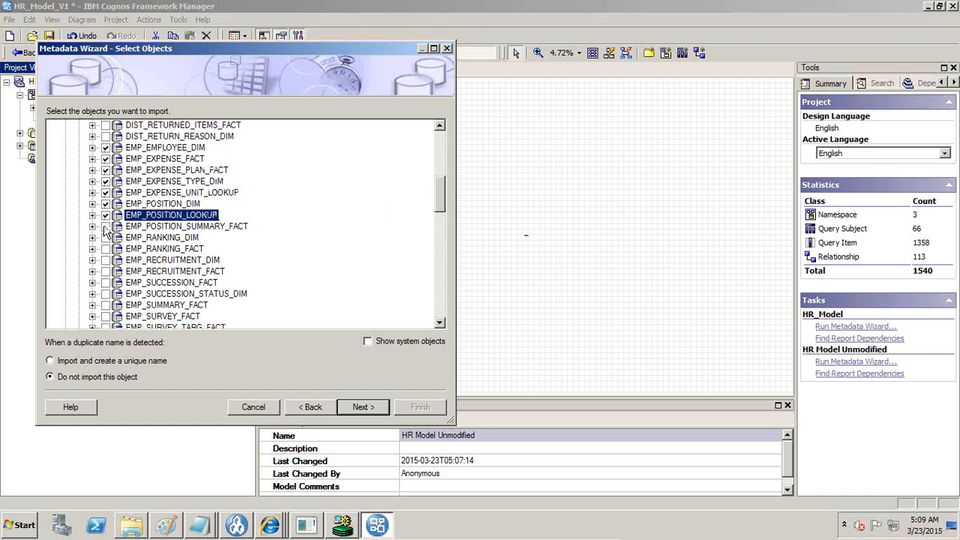
click(105, 226)
click(105, 237)
click(106, 259)
click(106, 271)
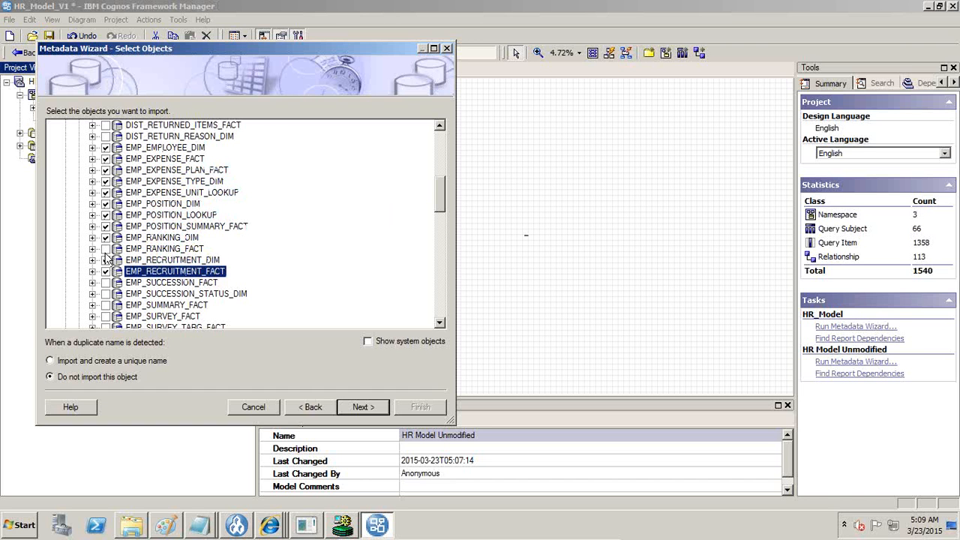
click(106, 248)
click(106, 282)
click(105, 294)
click(105, 304)
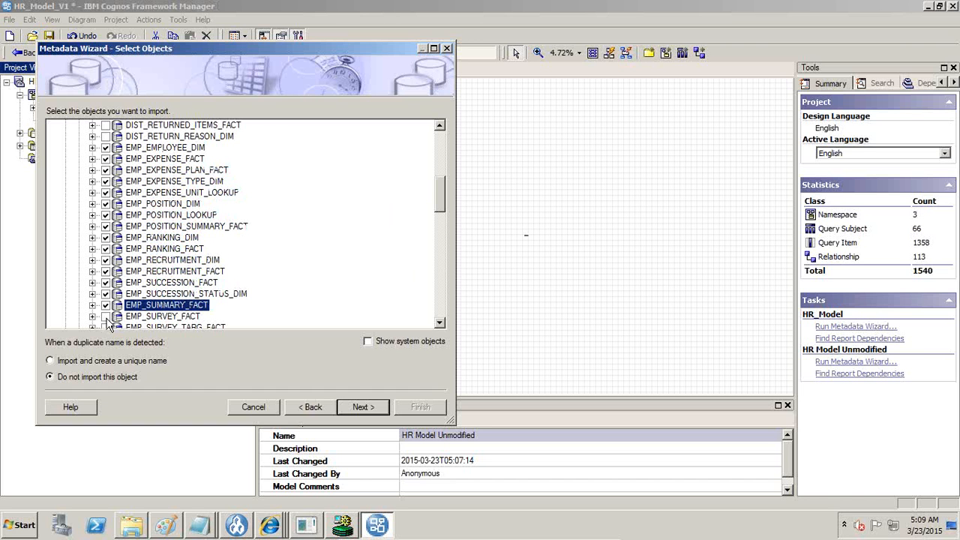
click(106, 316)
scroll(117, 316, down, 1)
click(106, 293)
click(106, 305)
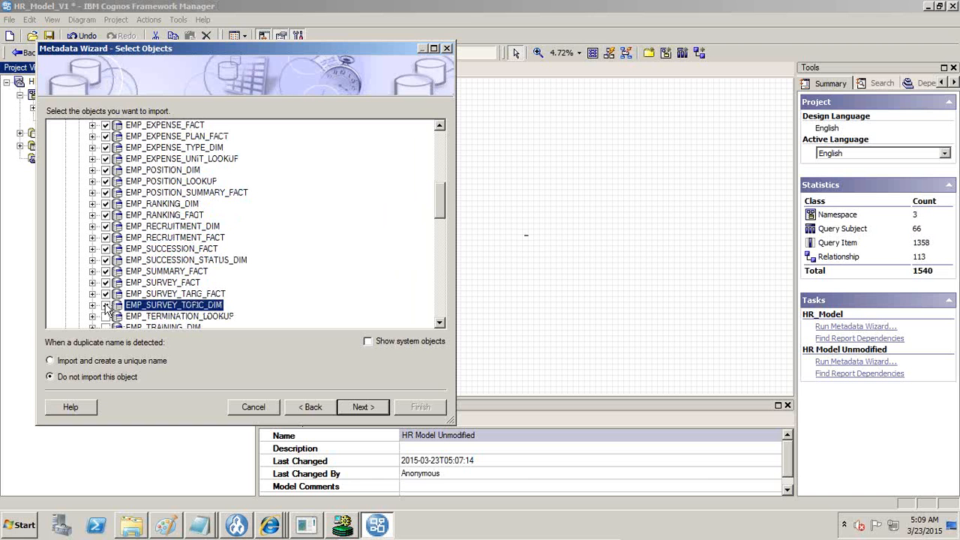
click(105, 315)
scroll(112, 323, down, 2)
click(106, 259)
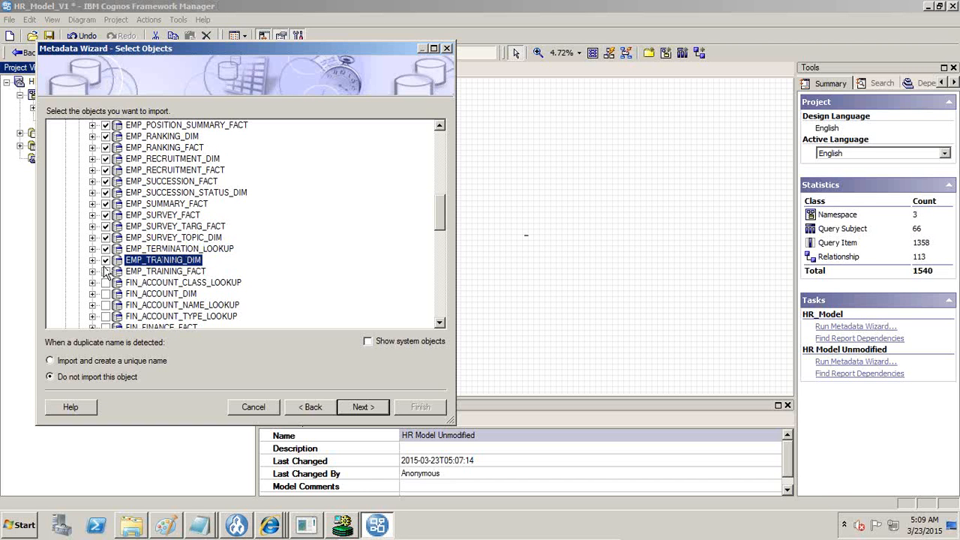
click(106, 270)
scroll(194, 274, up, 5)
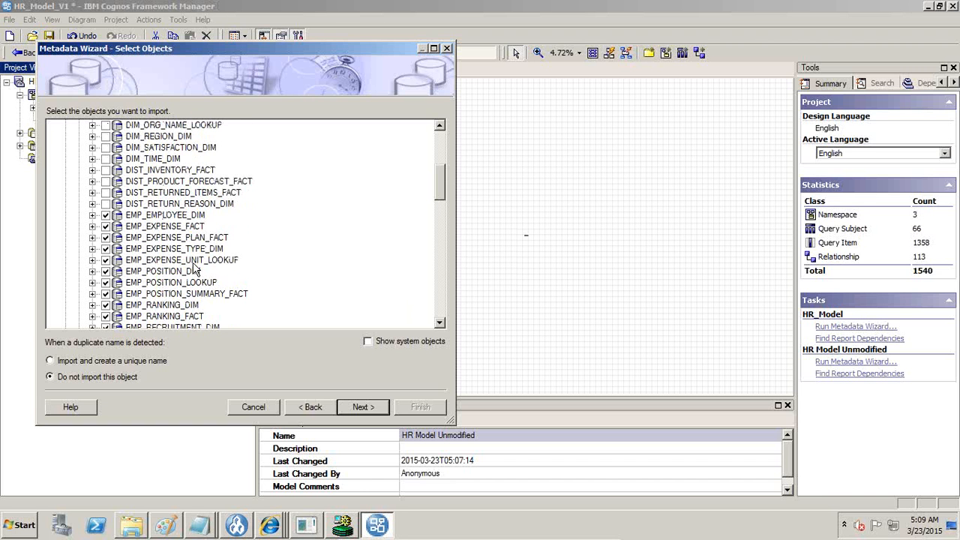
- Import the selected EMP tables with relationships based on primary and foreign keys, and finish the Metadata Wizard
click(354, 406)
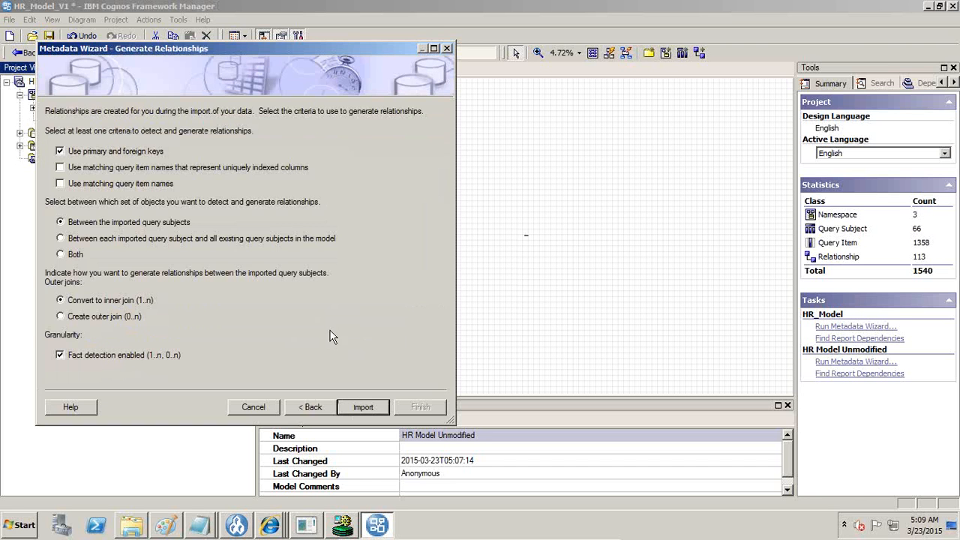
click(356, 402)
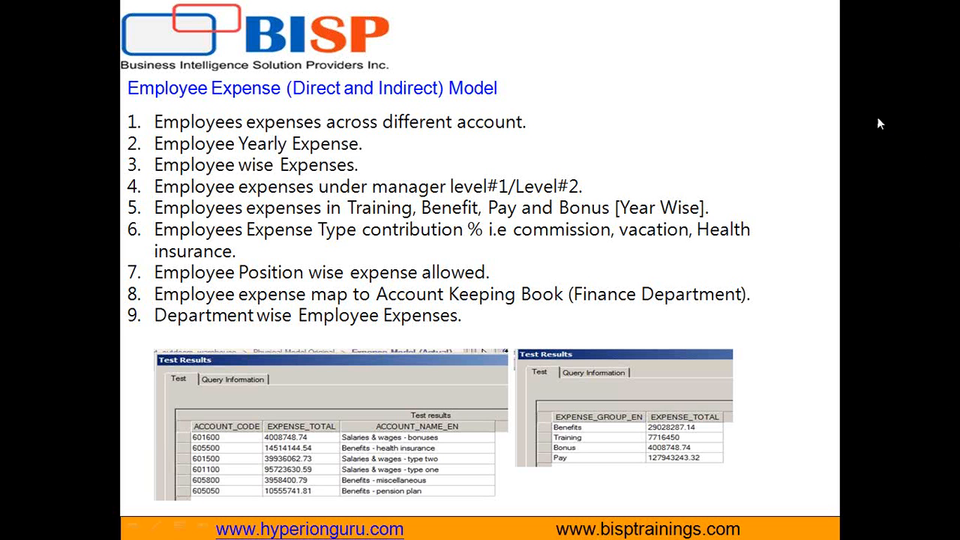
key(super)
click(322, 525)
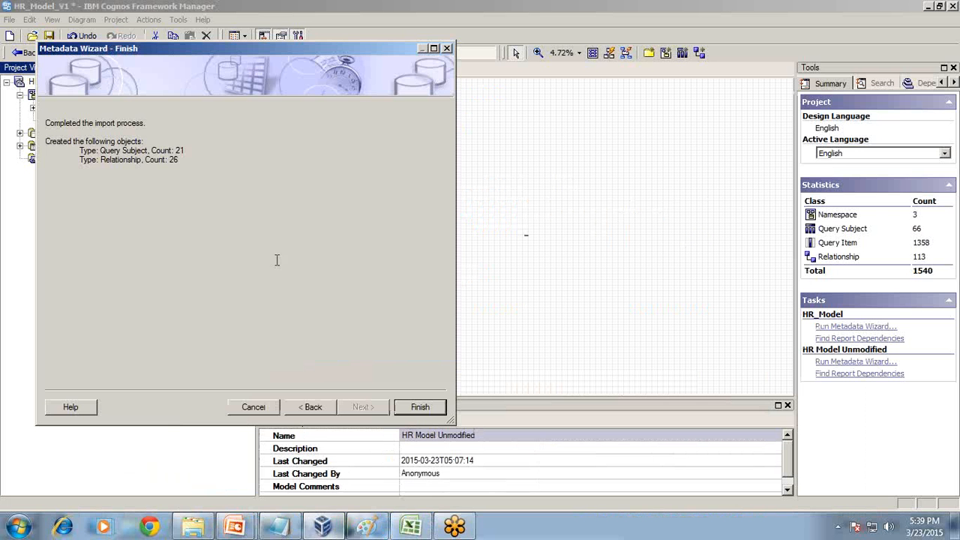
click(408, 406)
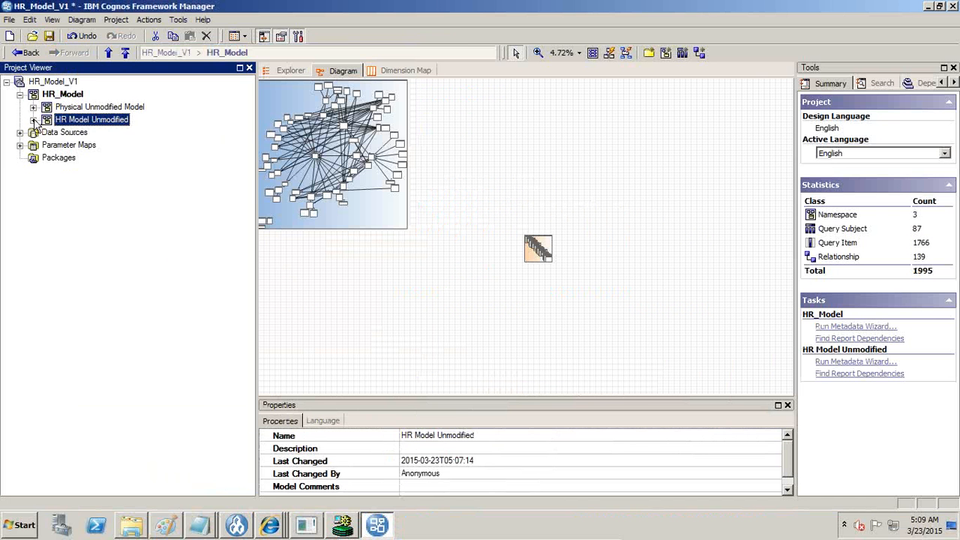
- Expand the HR Model Unmodified namespace and open its diagram view
click(33, 120)
right_click(90, 121)
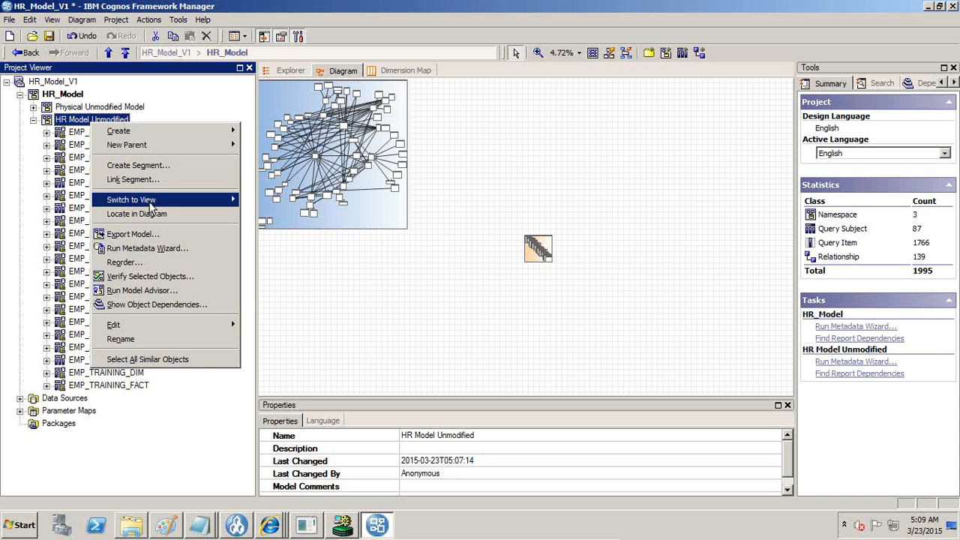
mouse_move(150, 202)
click(301, 214)
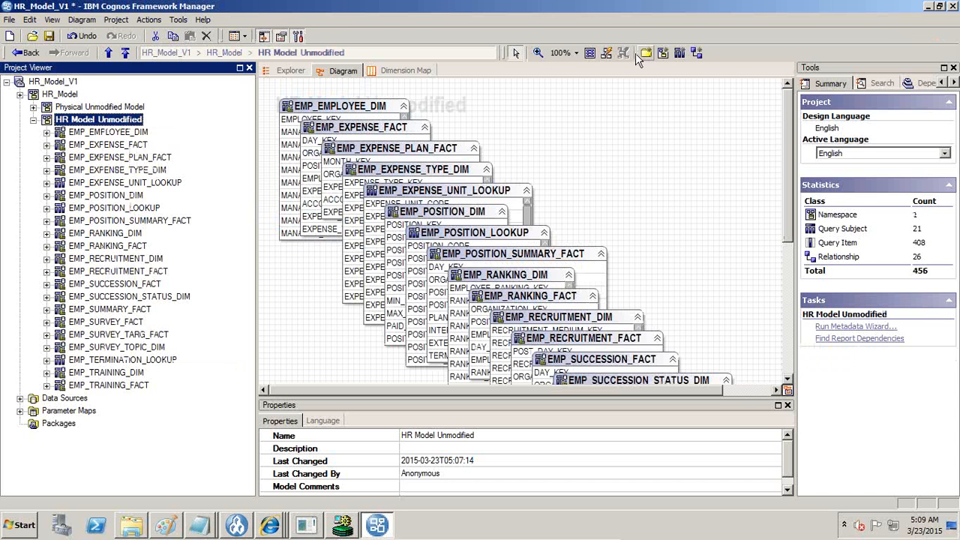
- Auto-arrange the entire HR Model Unmodified diagram in the Star layout style
click(605, 52)
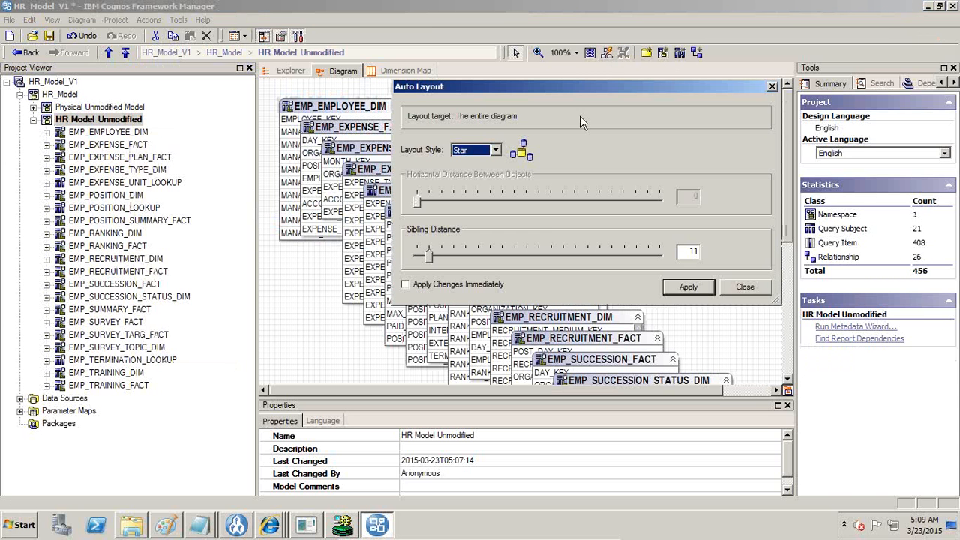
click(671, 285)
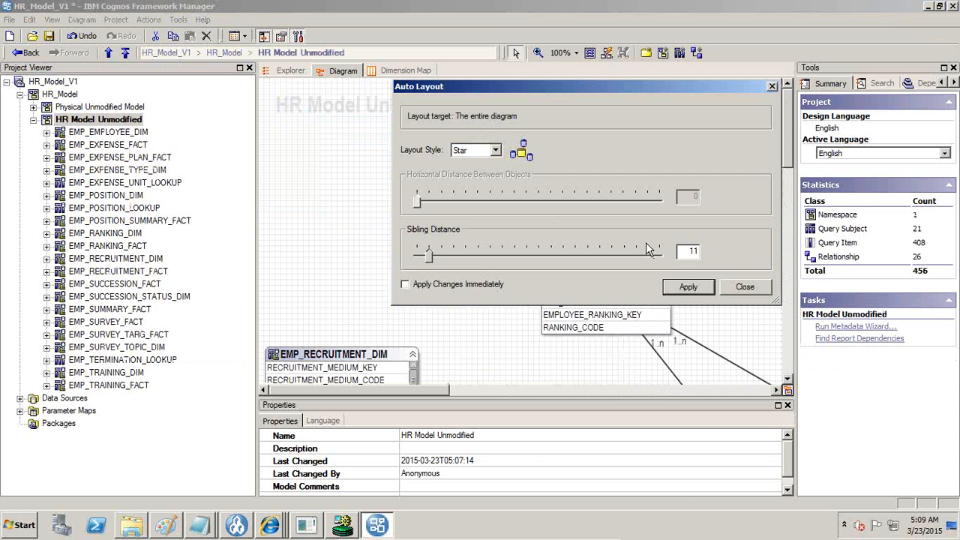
click(745, 287)
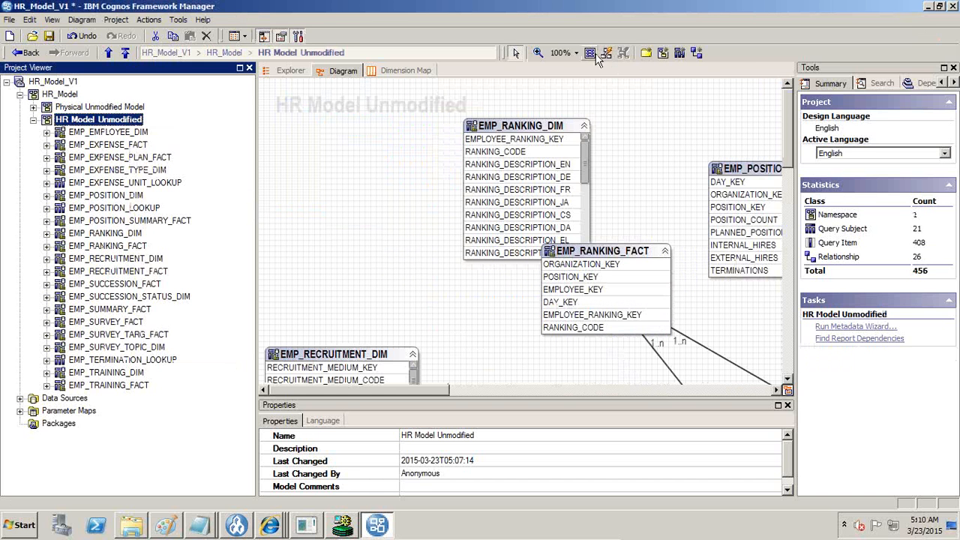
- Fit the entire HR Model Unmodified diagram into the view
click(562, 54)
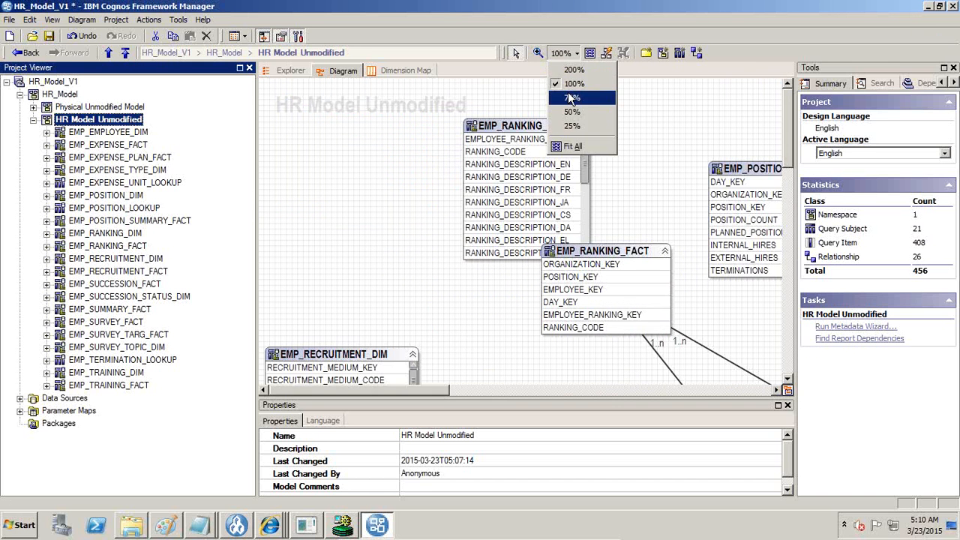
click(570, 98)
click(584, 53)
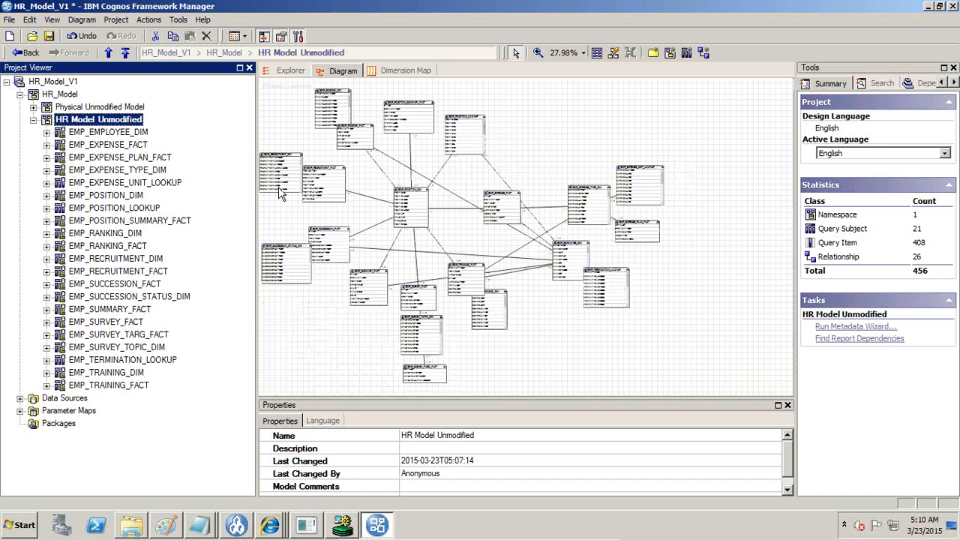
click(583, 54)
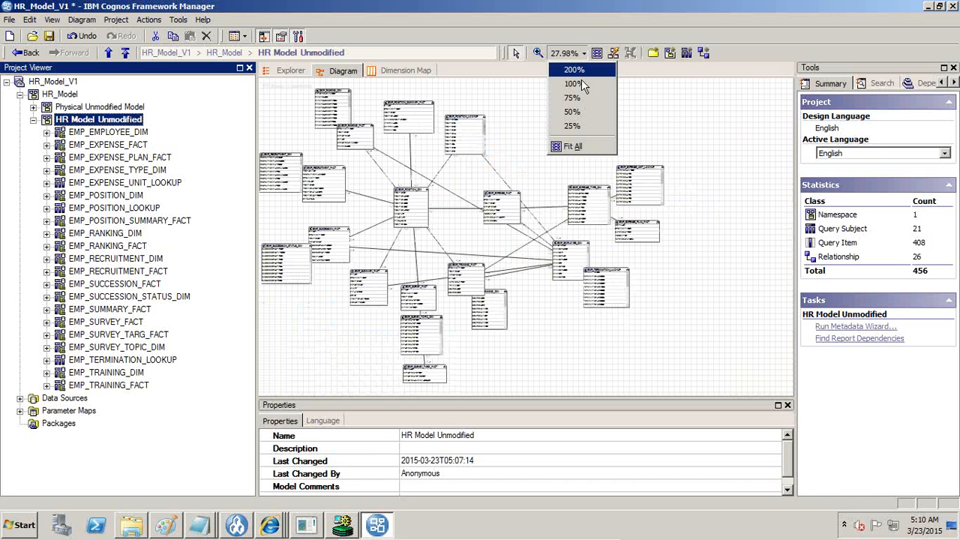
click(222, 180)
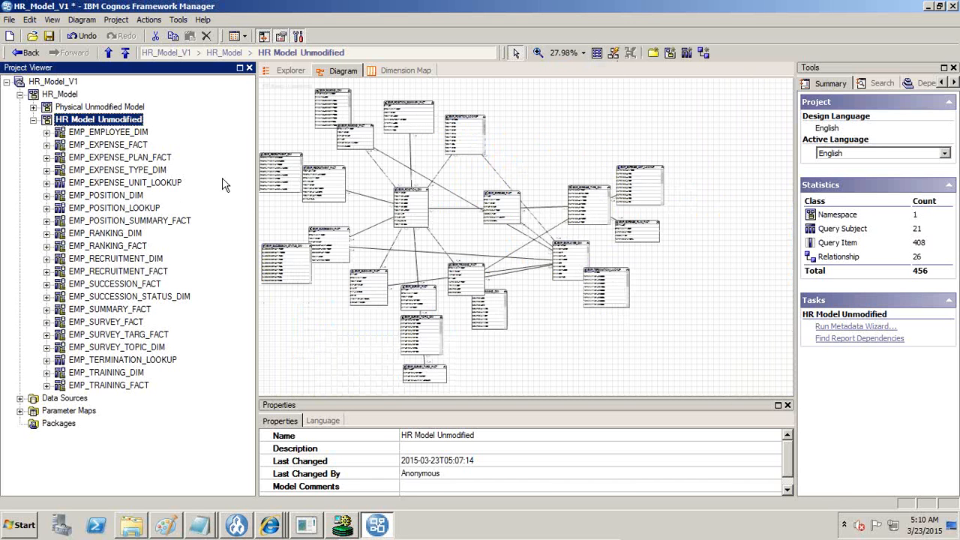
- Locate EMP_EXPENSE_FACT in the diagram, and review the Employee Expense (Direct and Indirect) Model requirements on the presentation slide
click(112, 145)
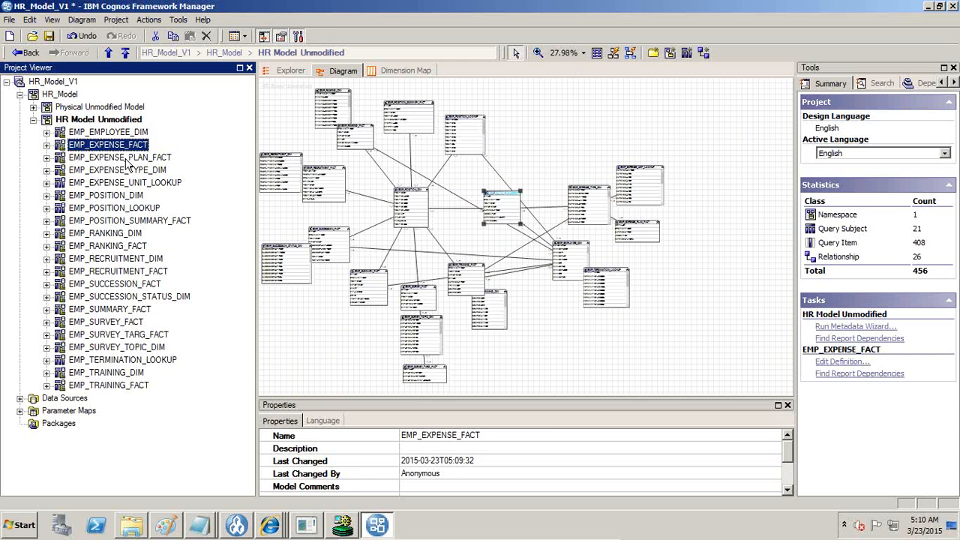
mouse_move(456, 538)
click(580, 533)
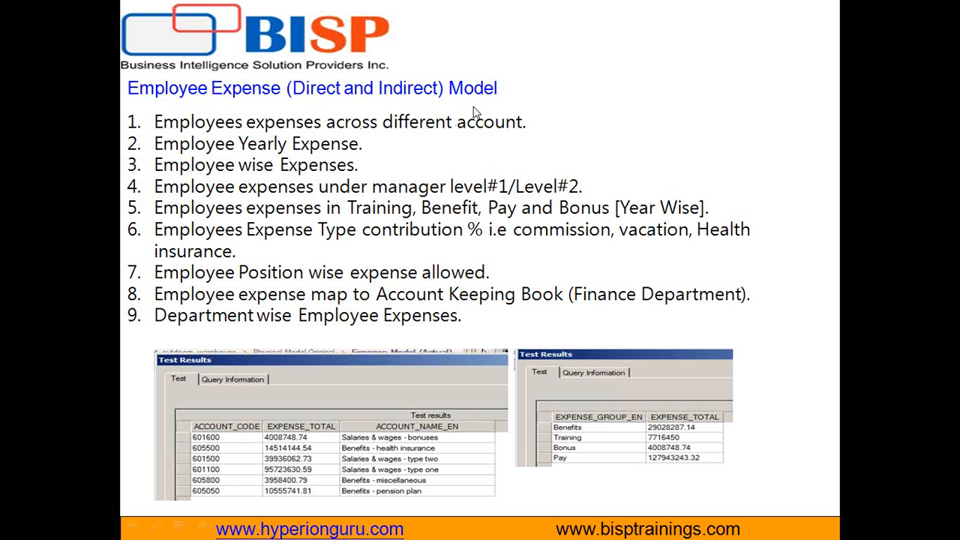
key(alt+Tab)
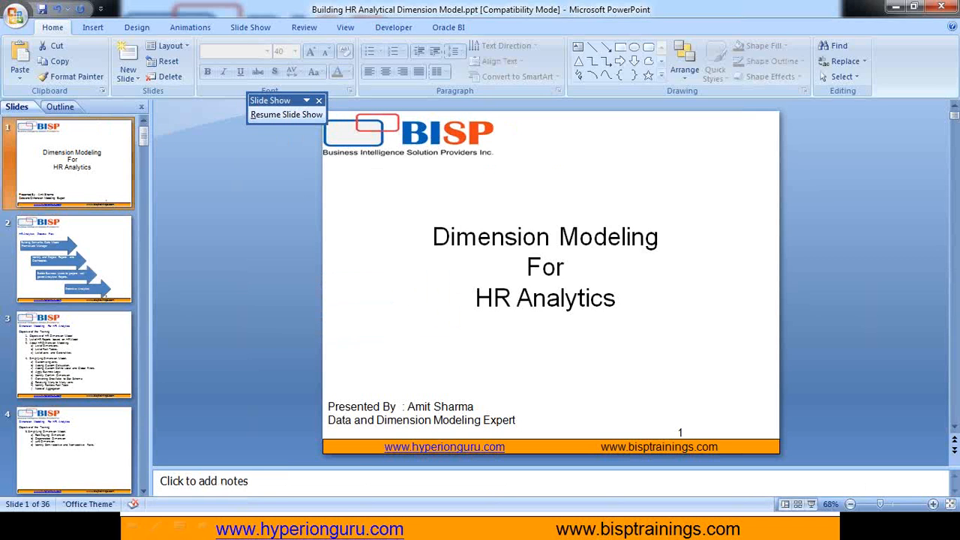
key(super)
click(338, 531)
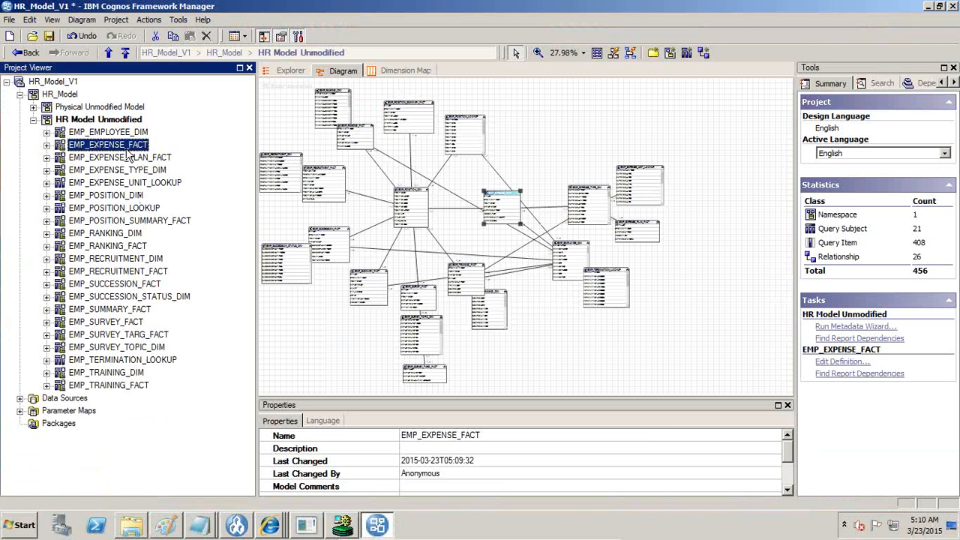
- Create a namespace named Employee Fact Data Mart under the HR_Model namespace
click(33, 119)
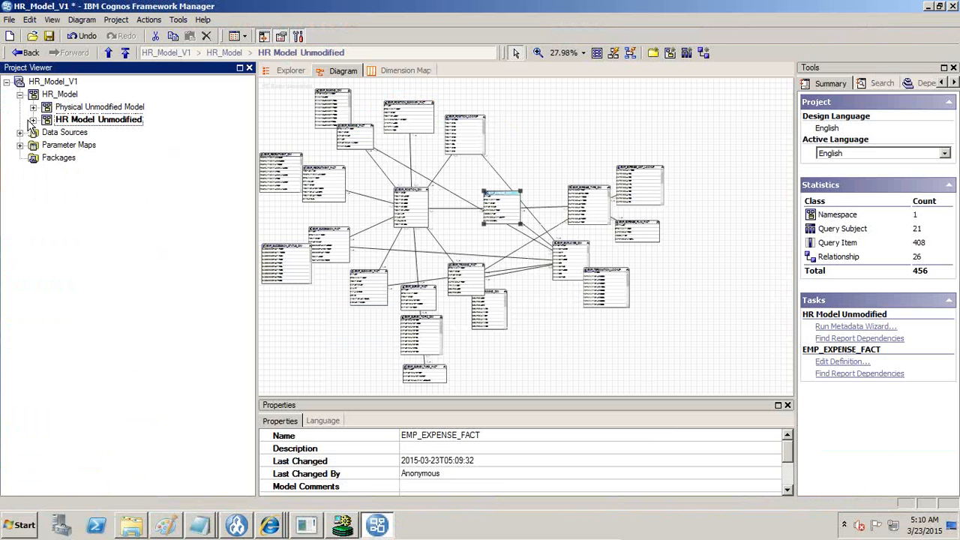
right_click(63, 98)
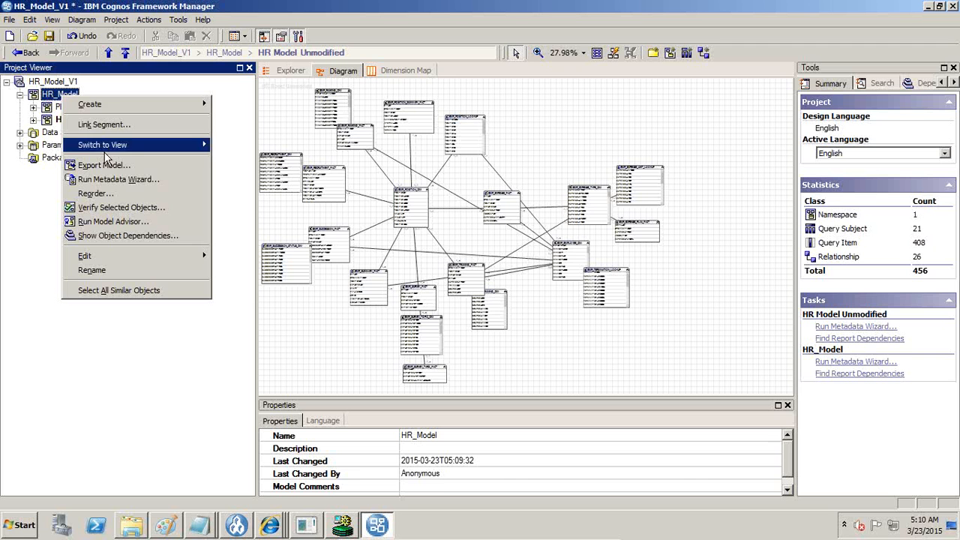
mouse_move(155, 107)
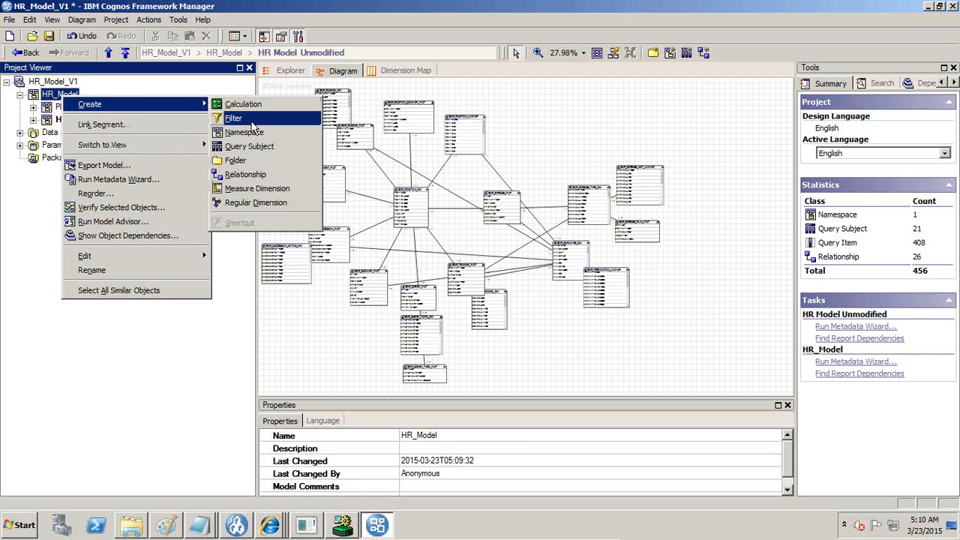
click(251, 140)
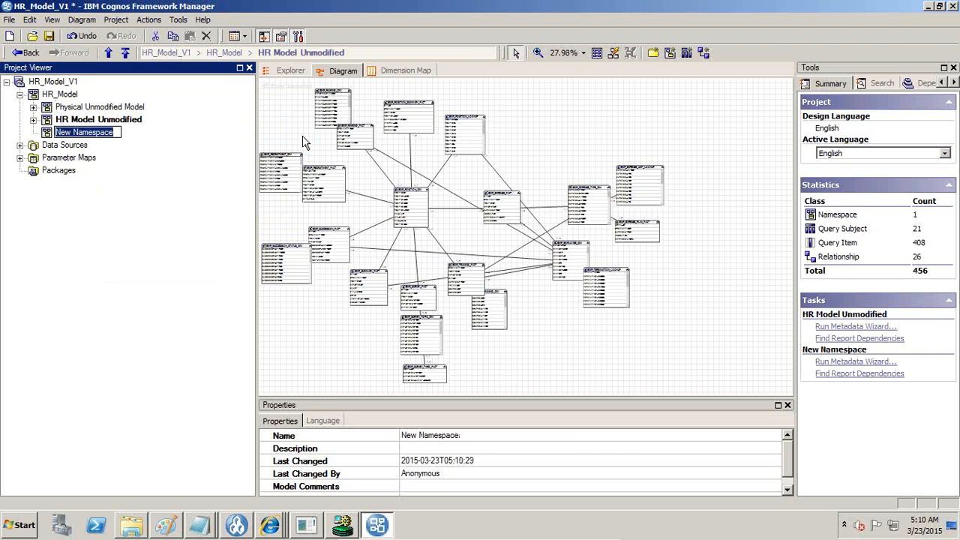
text(Emplo)
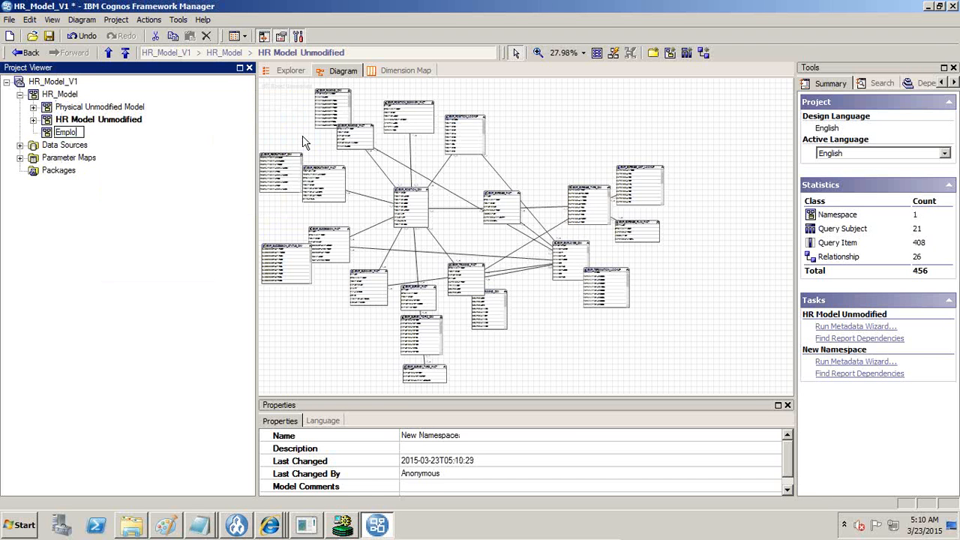
text(yee Fact Data Mart)
key(Return)
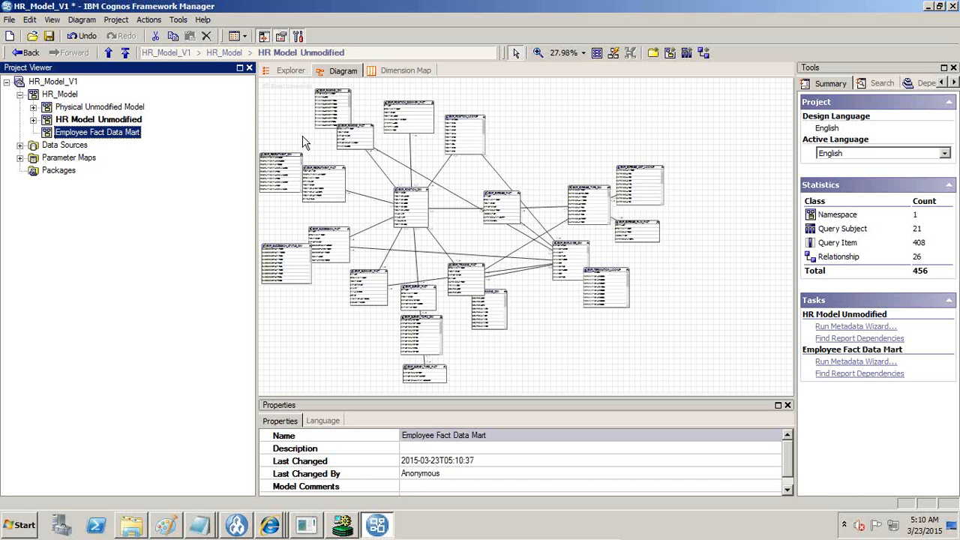
- Examine the key query items of EMP_EXPENSE_FACT in HR Model Unmodified, from DAY_KEY through ACCOUNT_KEY
click(34, 121)
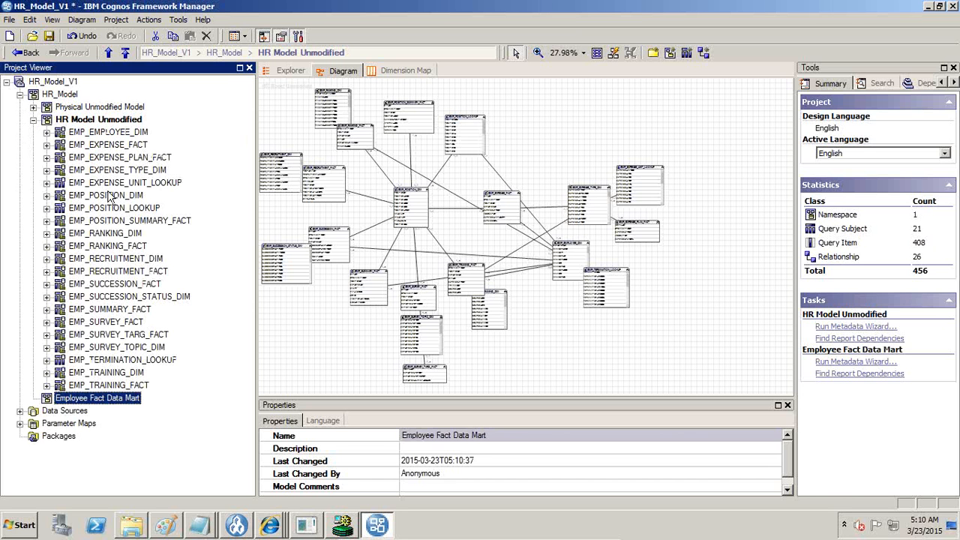
click(46, 146)
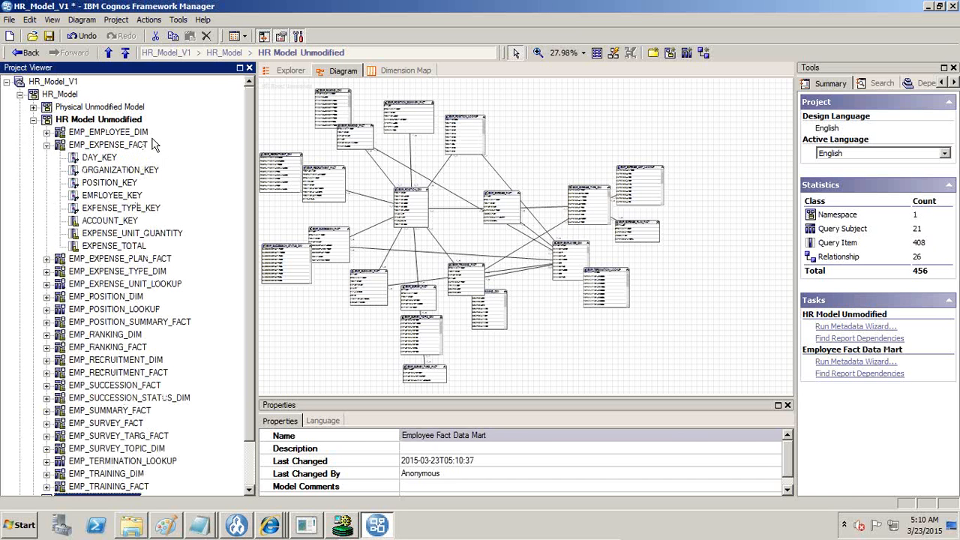
click(136, 147)
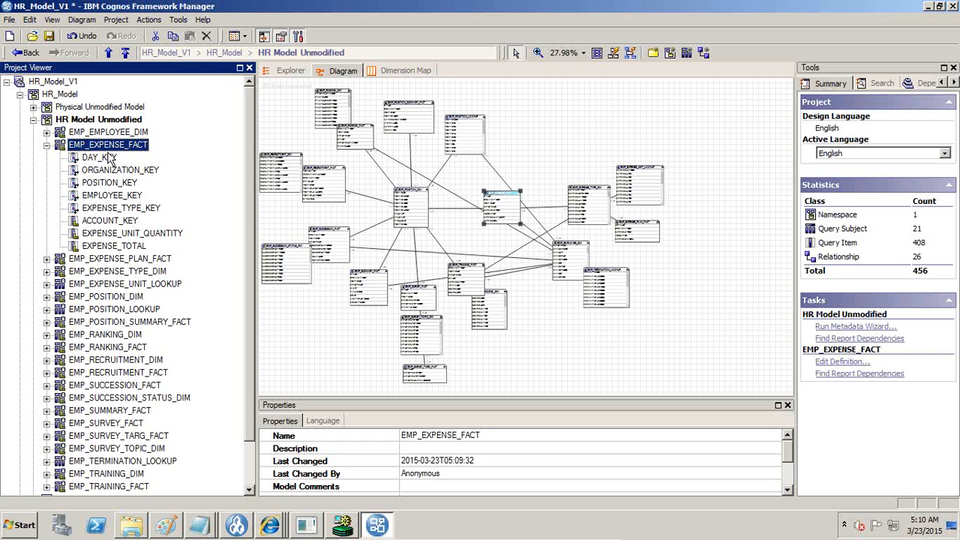
click(107, 159)
click(107, 170)
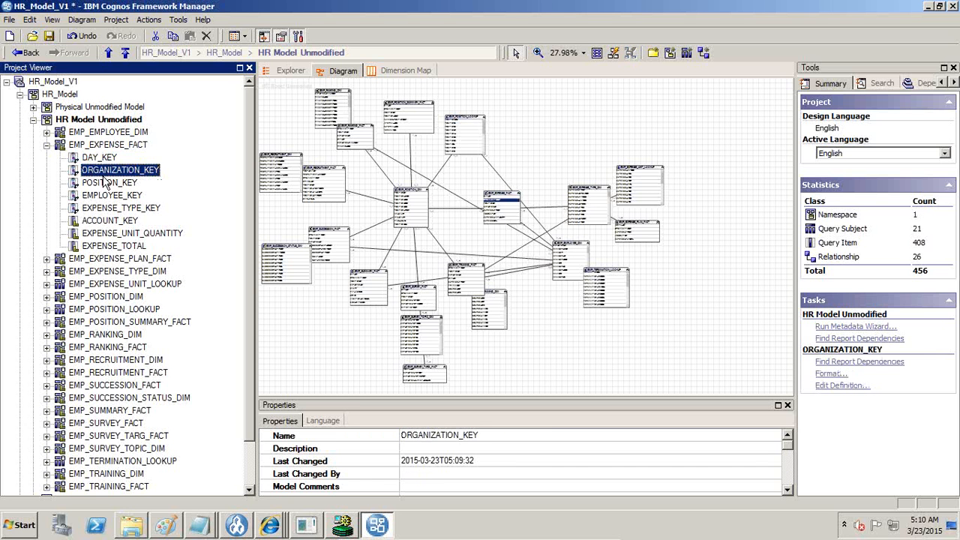
click(106, 183)
click(103, 196)
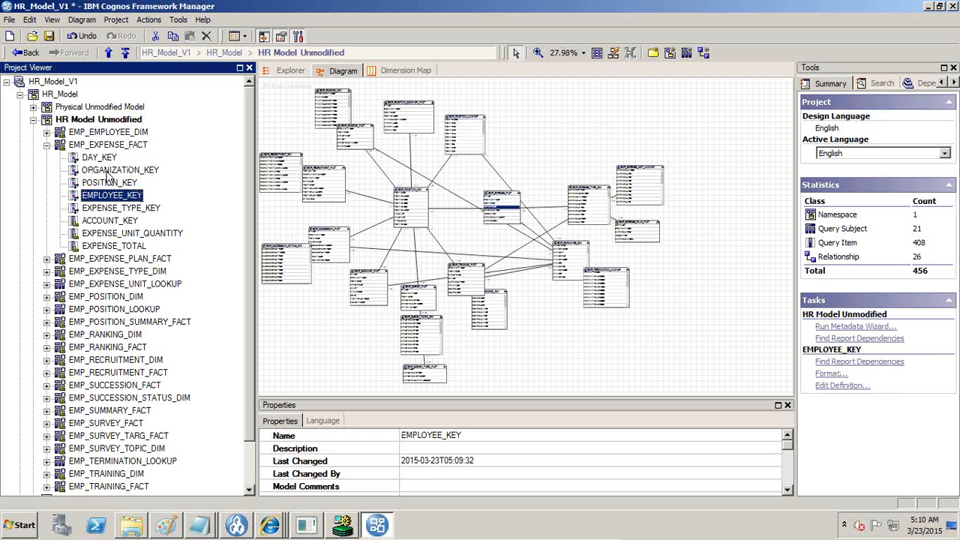
click(108, 158)
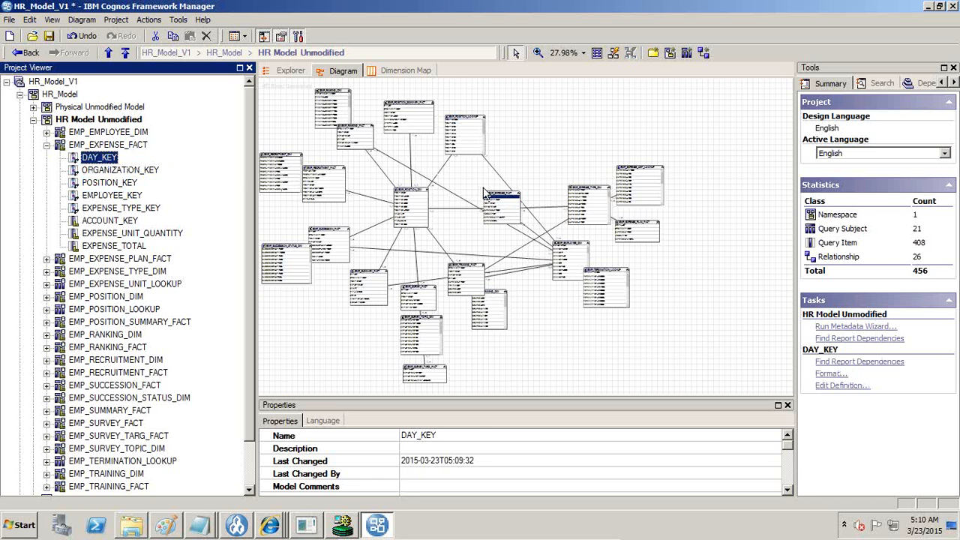
click(134, 145)
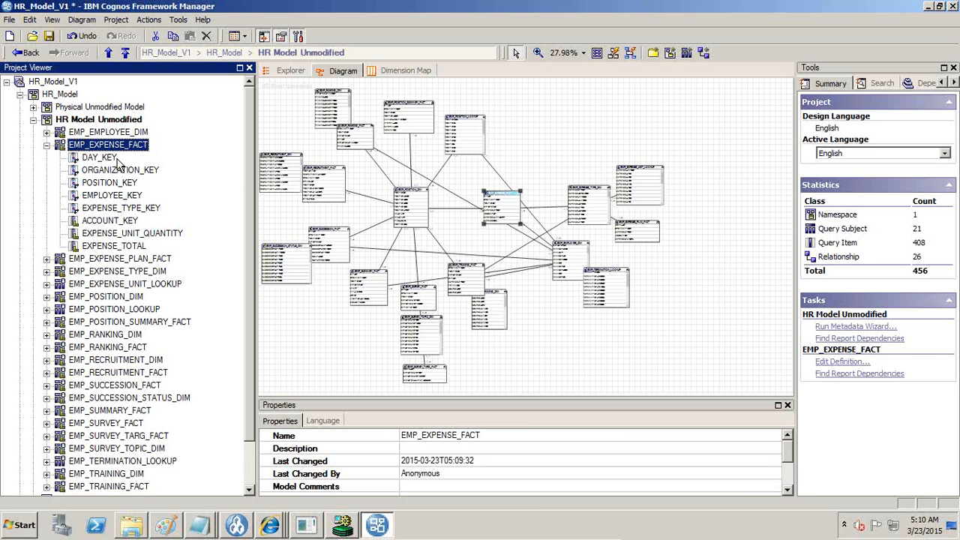
click(105, 157)
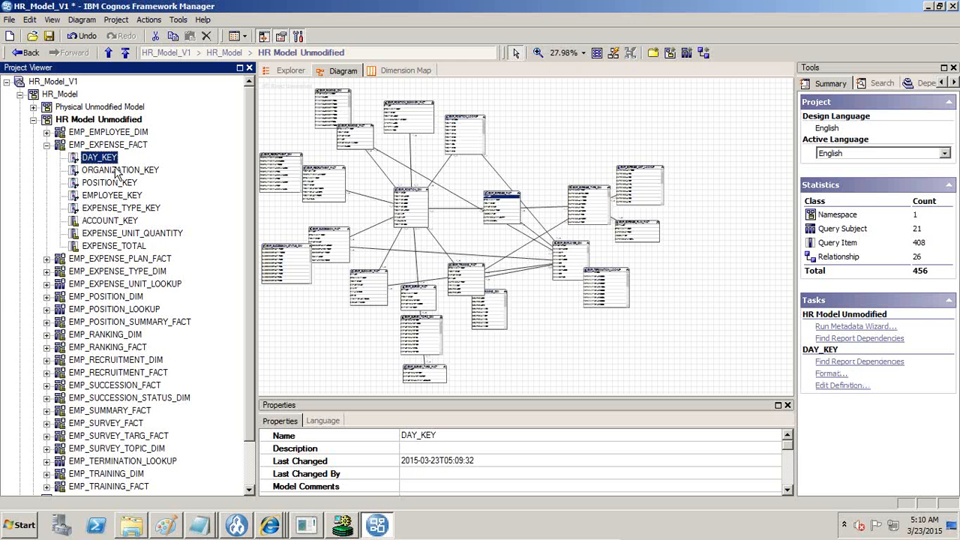
click(116, 171)
click(111, 184)
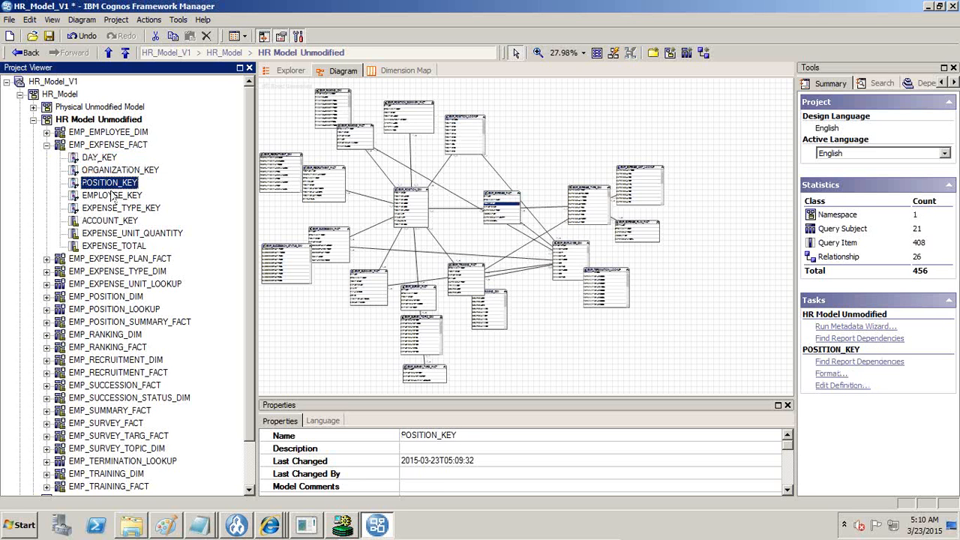
click(112, 196)
click(111, 210)
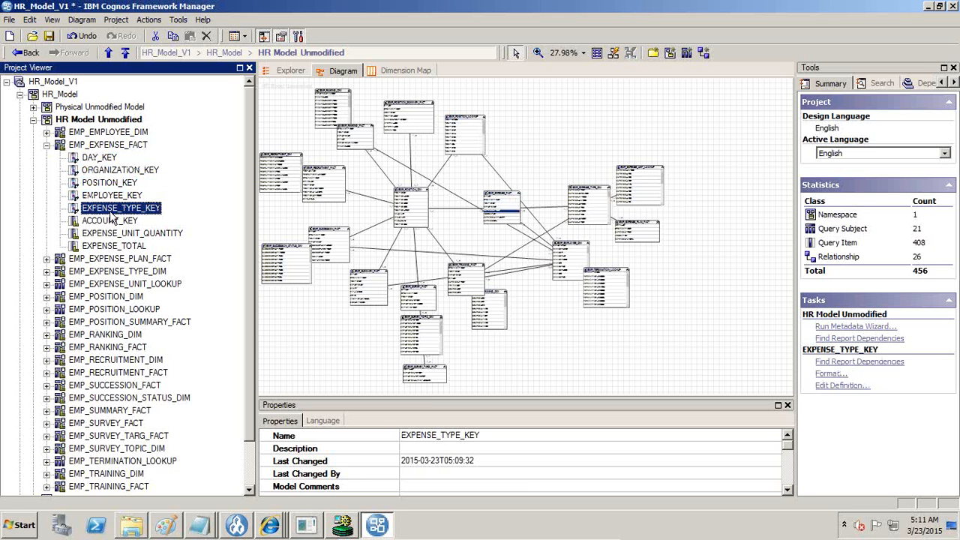
click(109, 223)
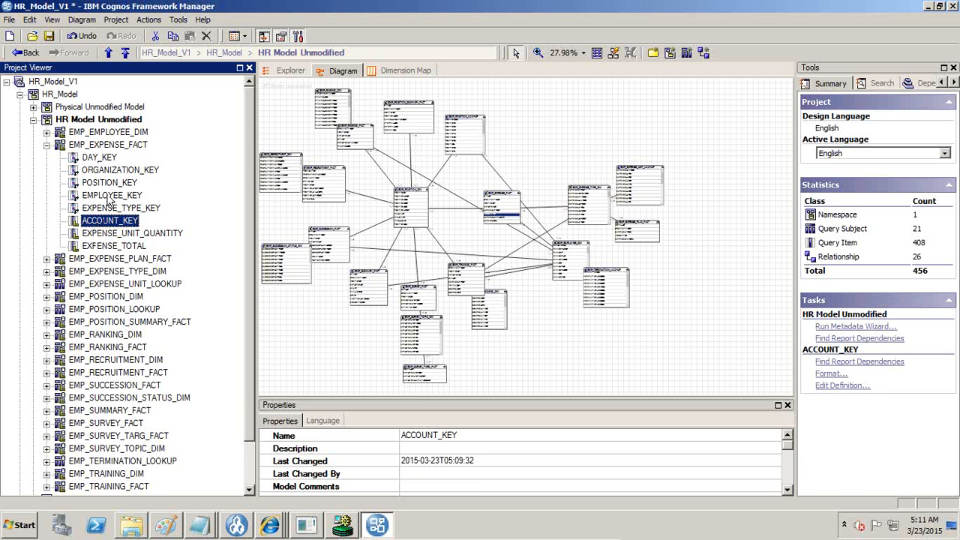
click(47, 145)
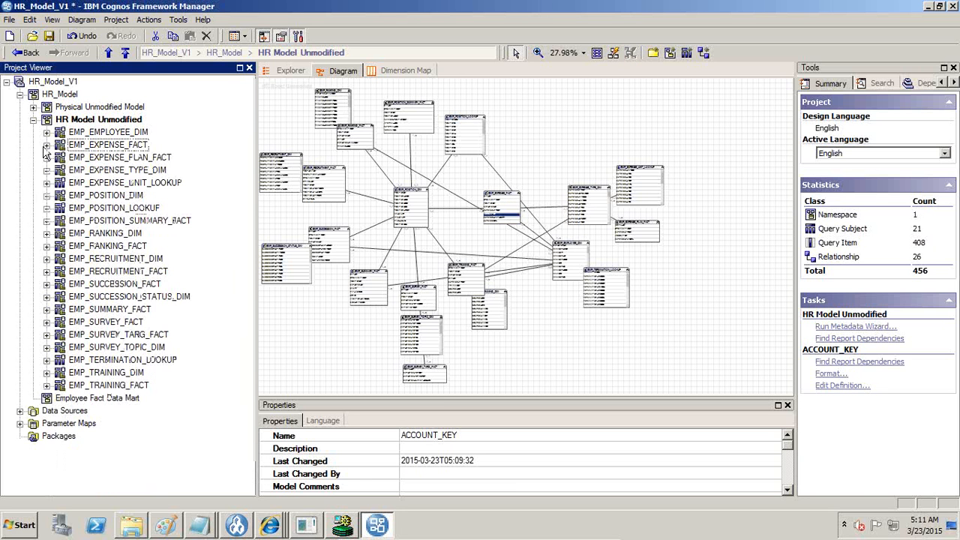
- Run the Metadata Wizard on the Employee Fact Data Mart namespace, using the HR_Model data source
right_click(108, 399)
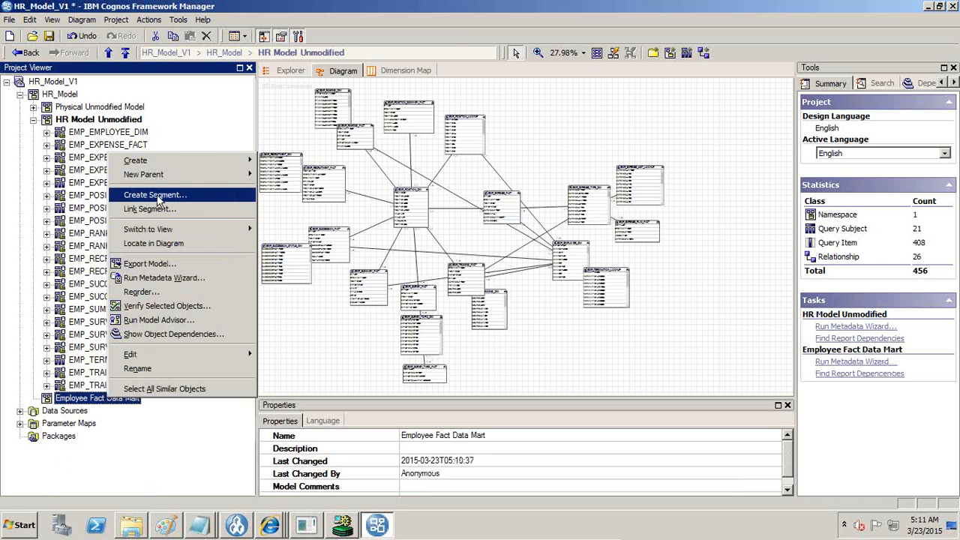
click(171, 279)
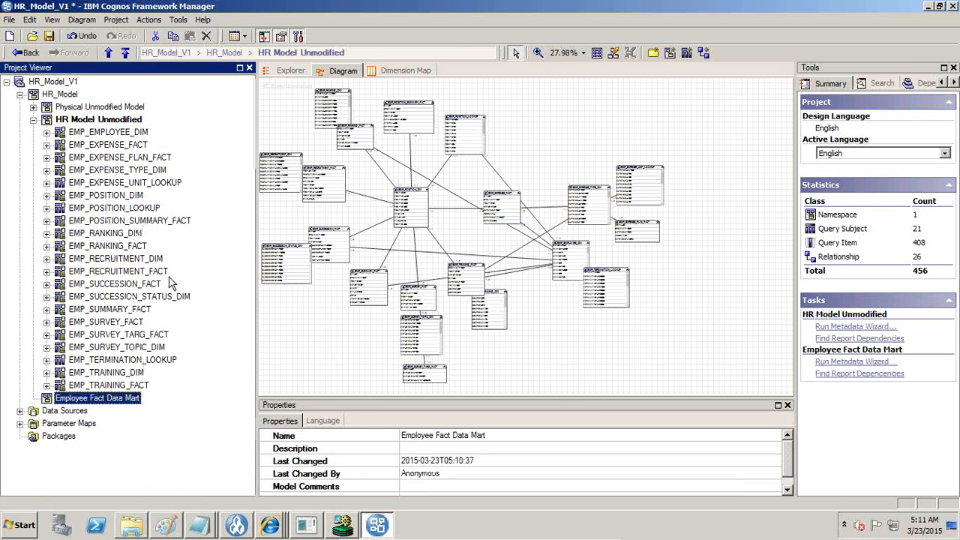
drag(241, 47, 440, 35)
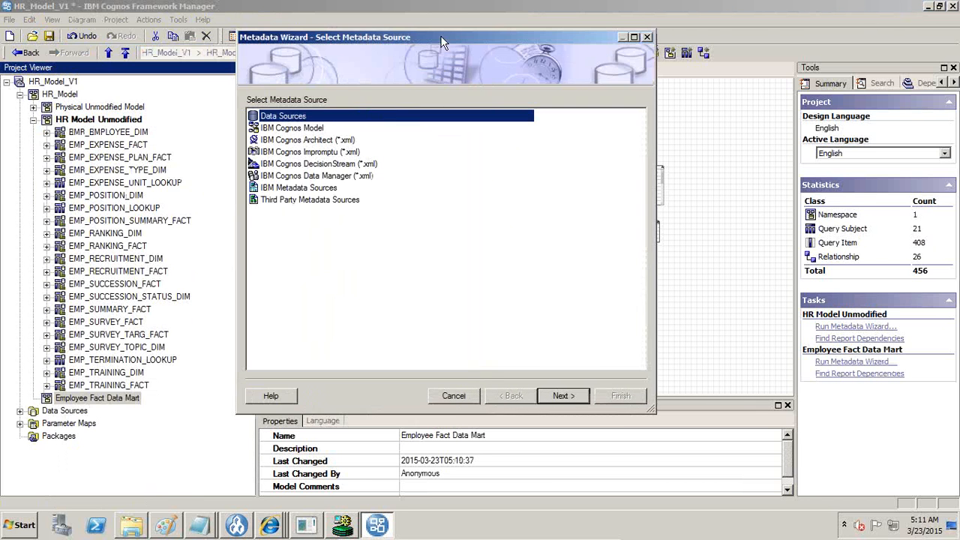
click(561, 396)
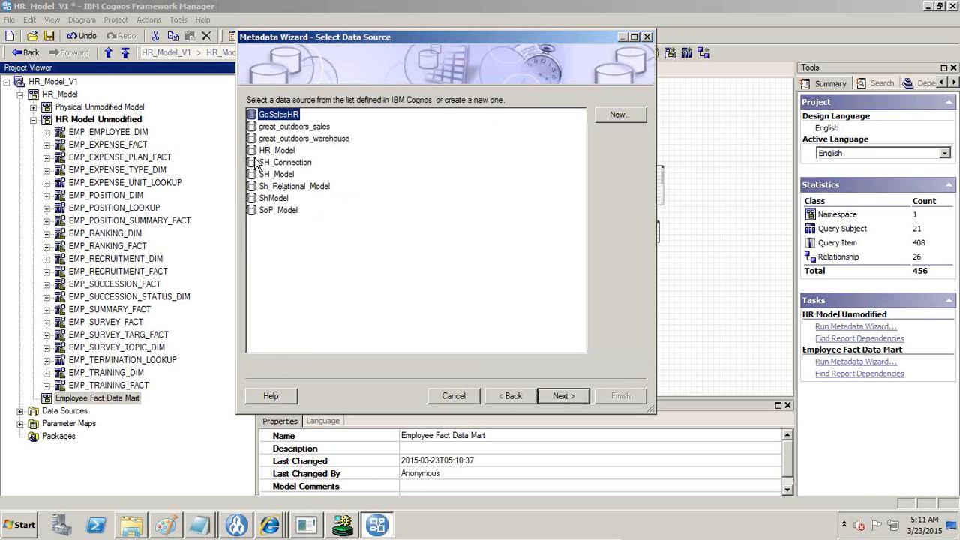
click(264, 150)
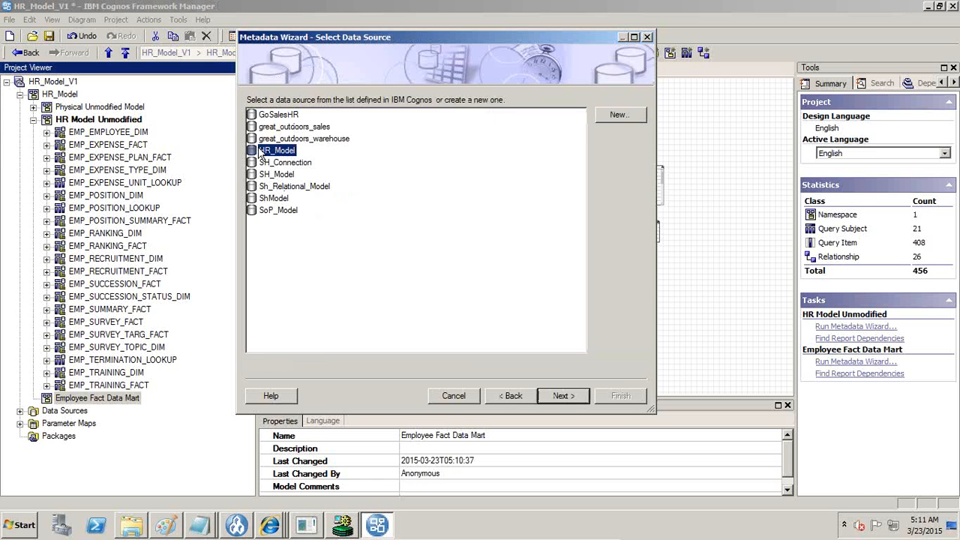
click(564, 397)
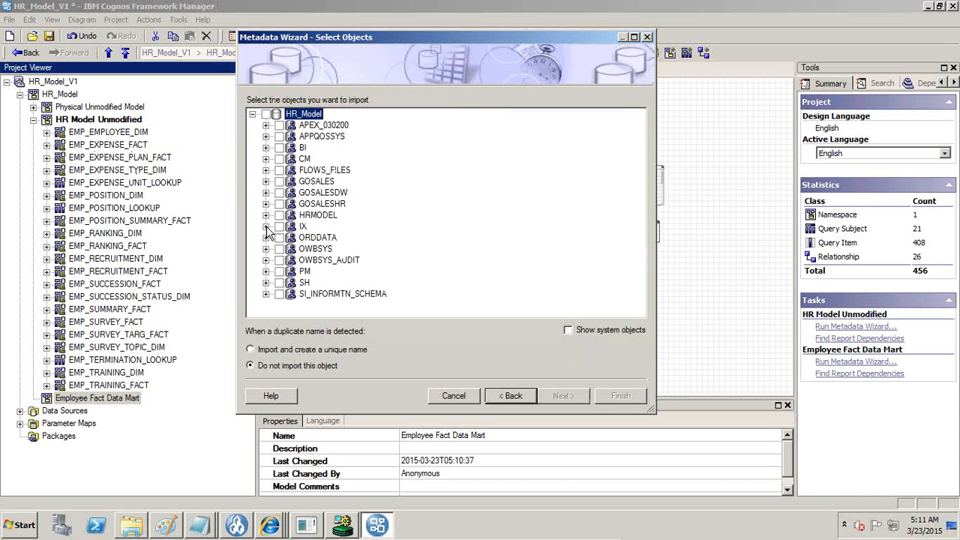
- Select the EMP_EXPENSE_FACT table with all its columns from the HRMODEL schema for import
click(266, 215)
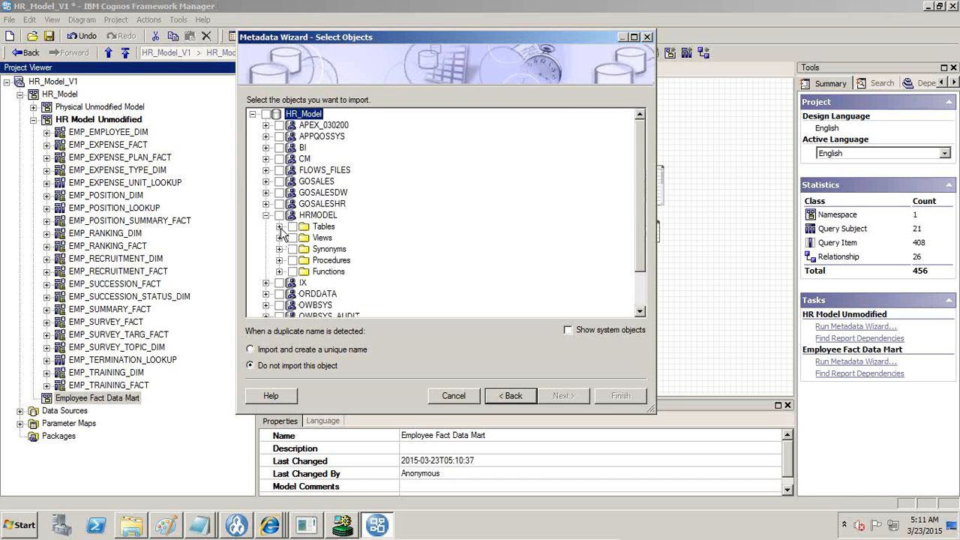
click(279, 227)
scroll(379, 238, down, 5)
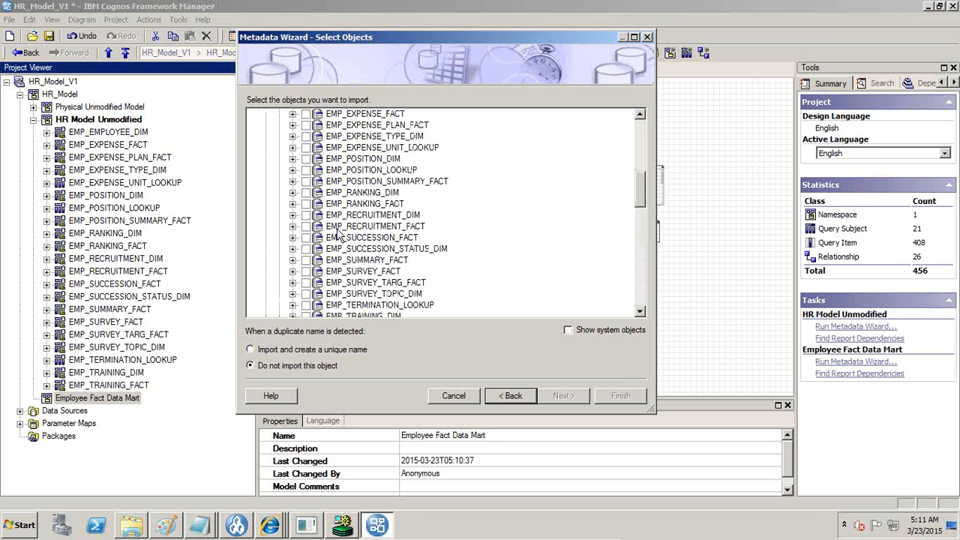
scroll(337, 235, up, 1)
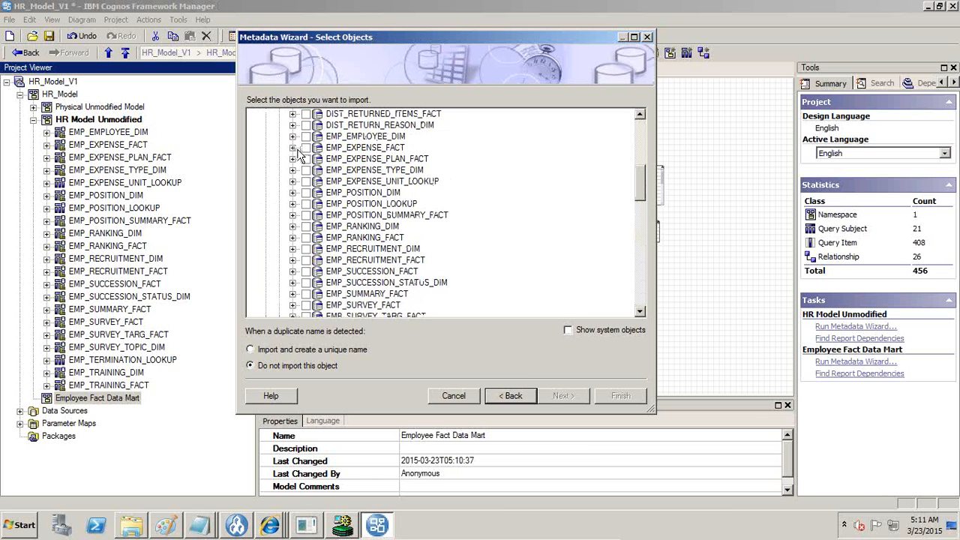
click(292, 147)
click(305, 148)
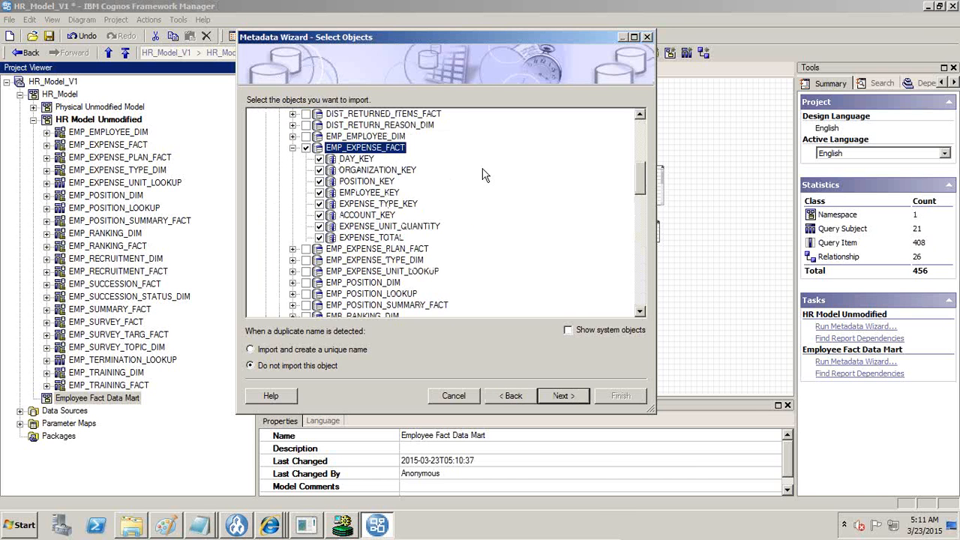
- Add the DIM_TIME_DIM table, which shares DAY_KEY with EMP_EXPENSE_FACT, to the import selection
drag(643, 186, 641, 162)
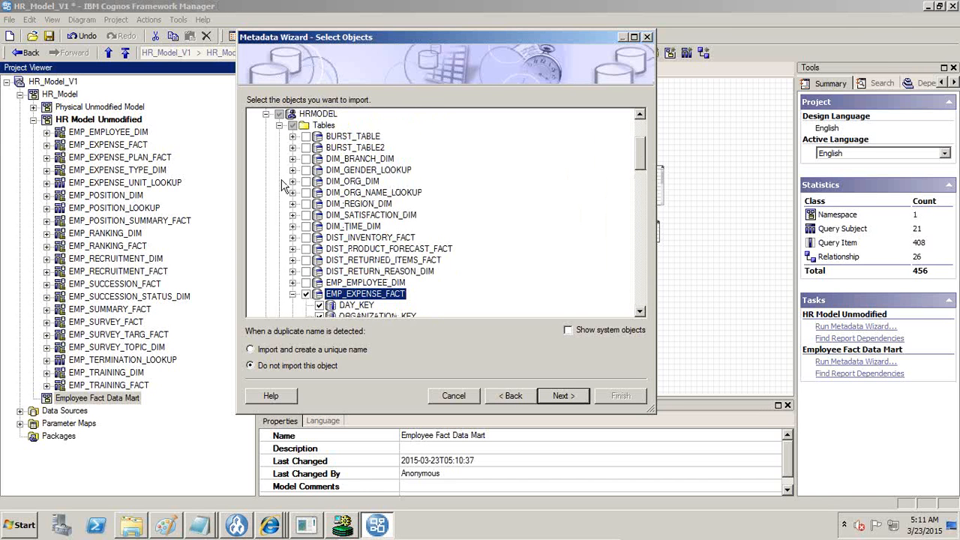
click(293, 226)
click(306, 114)
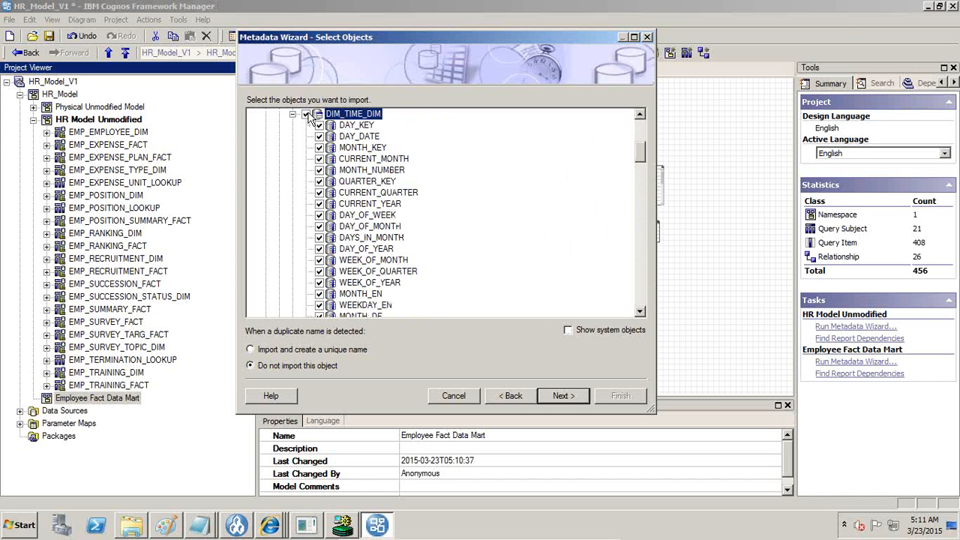
click(293, 114)
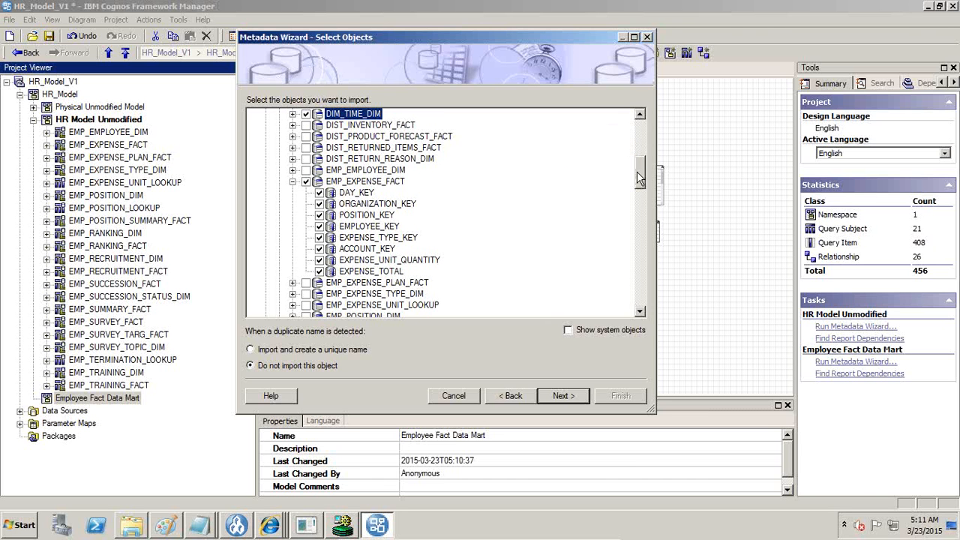
- Add the organization tables DIM_ORG_DIM and DIM_ORG_NAME_LOOKUP to the import selection
drag(637, 177, 637, 156)
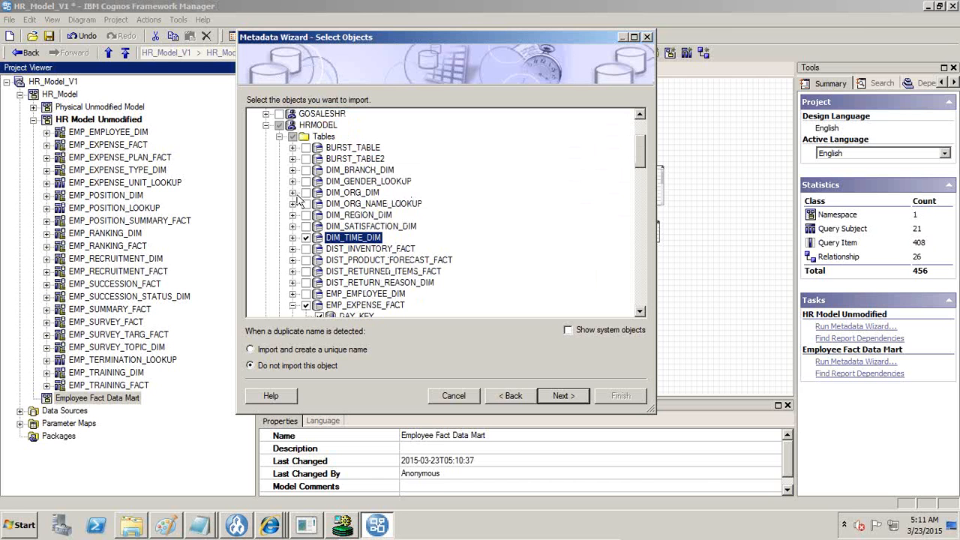
click(293, 193)
click(305, 192)
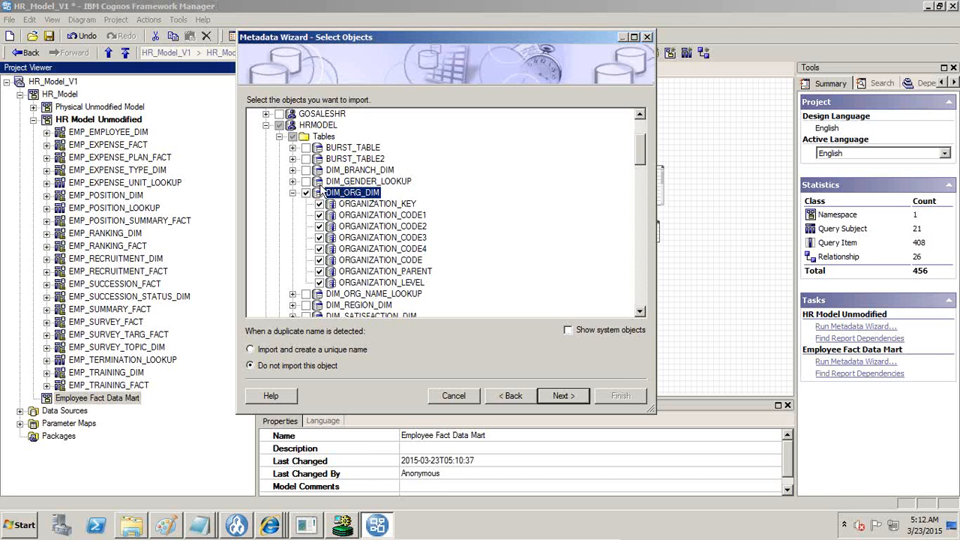
click(292, 193)
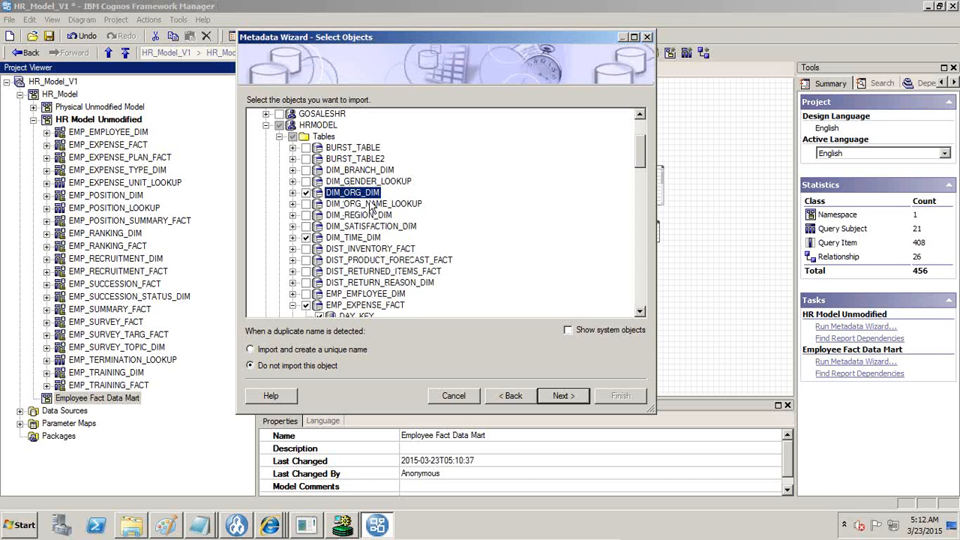
click(306, 204)
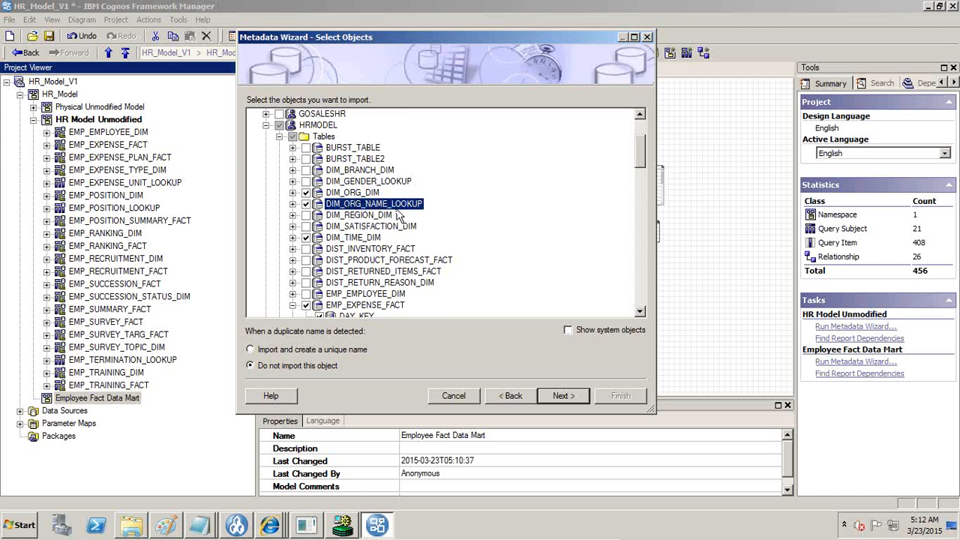
- Add the position tables EMP_POSITION_LOOKUP and EMP_POSITION_DIM to the import selection
scroll(396, 219, down, 2)
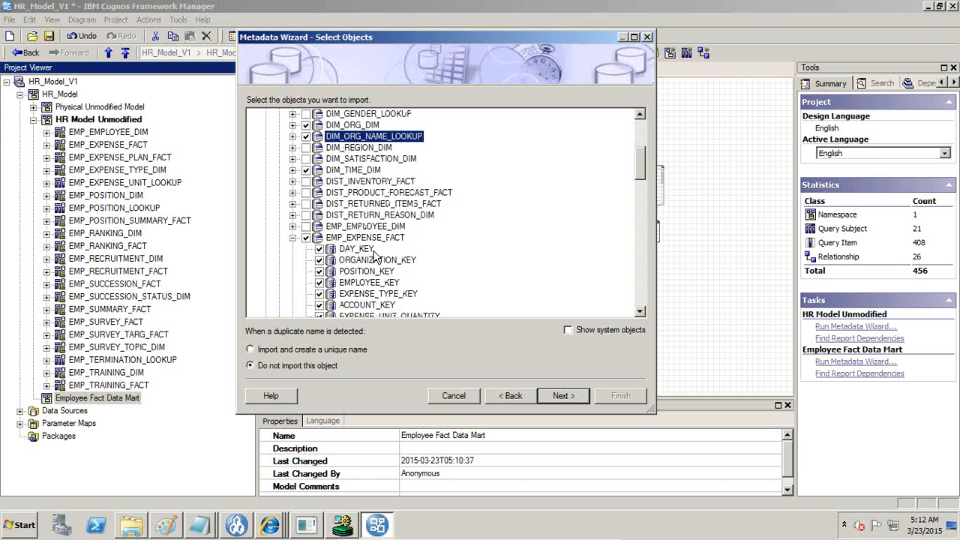
scroll(360, 221, up, 2)
scroll(359, 216, down, 6)
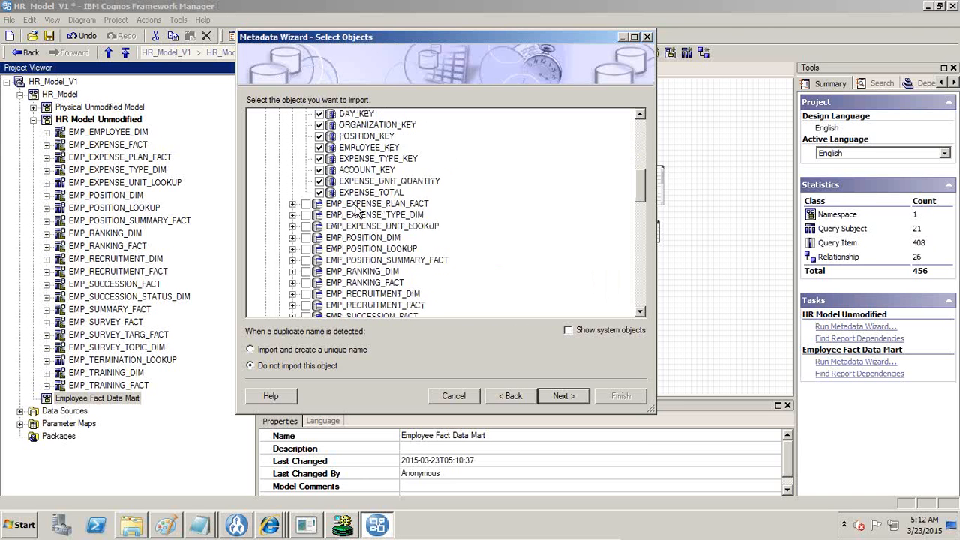
click(305, 249)
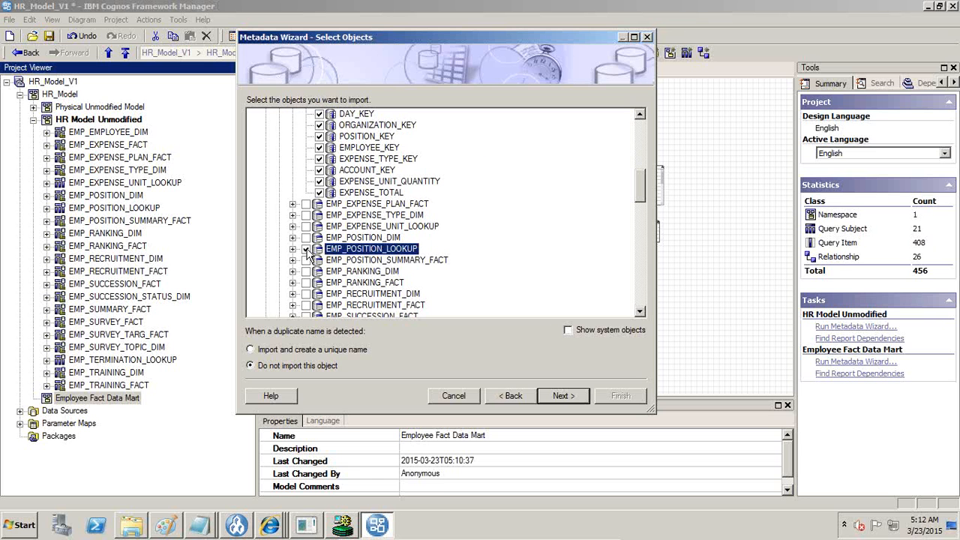
click(313, 240)
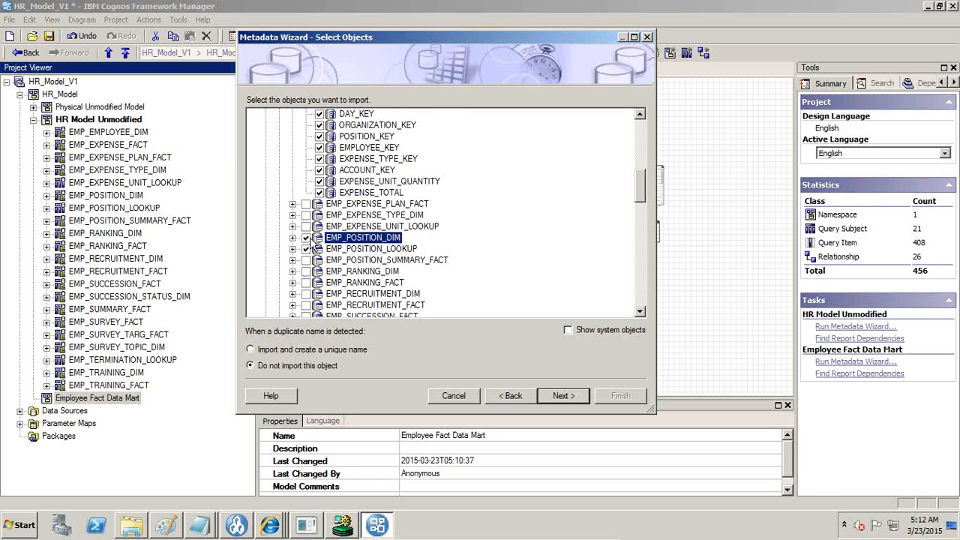
- Add the EMP_EMPLOYEE_DIM table to the import selection to cover the fact's EMPLOYEE_KEY
scroll(345, 240, up, 1)
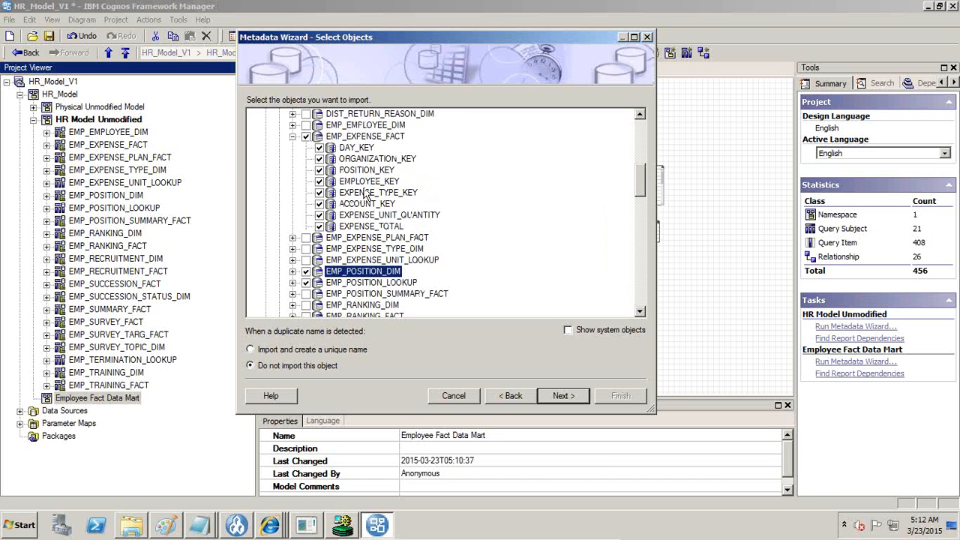
scroll(378, 193, up, 1)
click(306, 159)
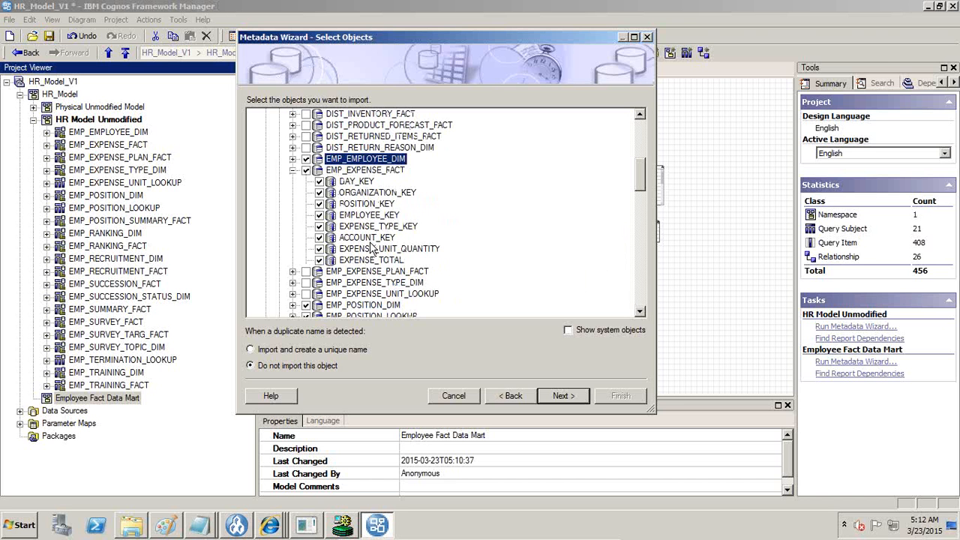
- Add FIN_ACCOUNT_DIM and FIN_ACCOUNT_NAME_LOOKUP to the import selection, and check the chosen tables against the EMP_EXPENSE_FACT keys
scroll(373, 249, down, 12)
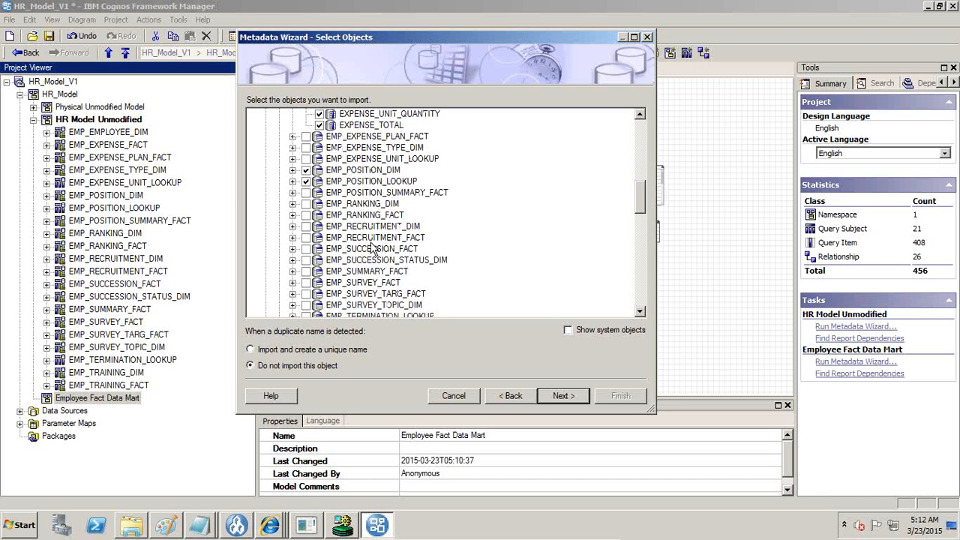
scroll(373, 249, up, 2)
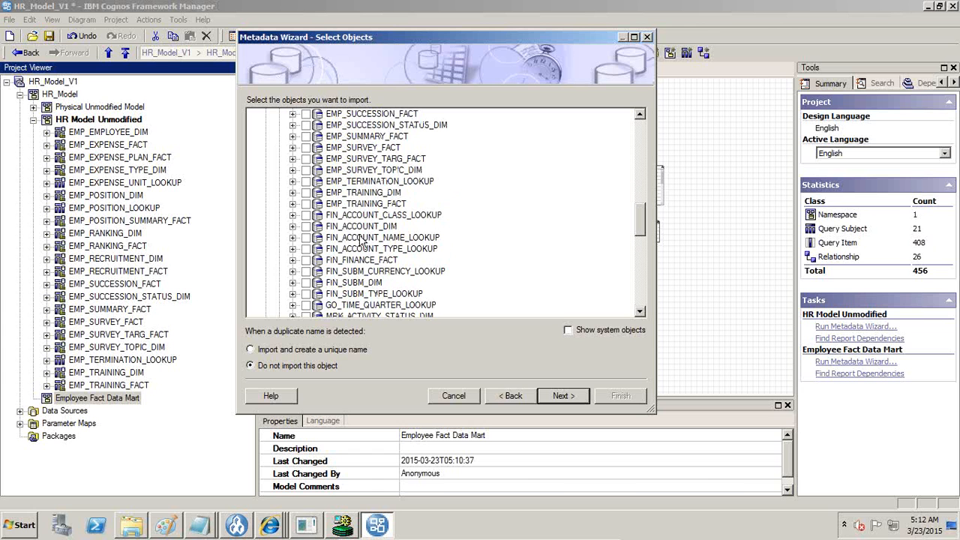
click(305, 226)
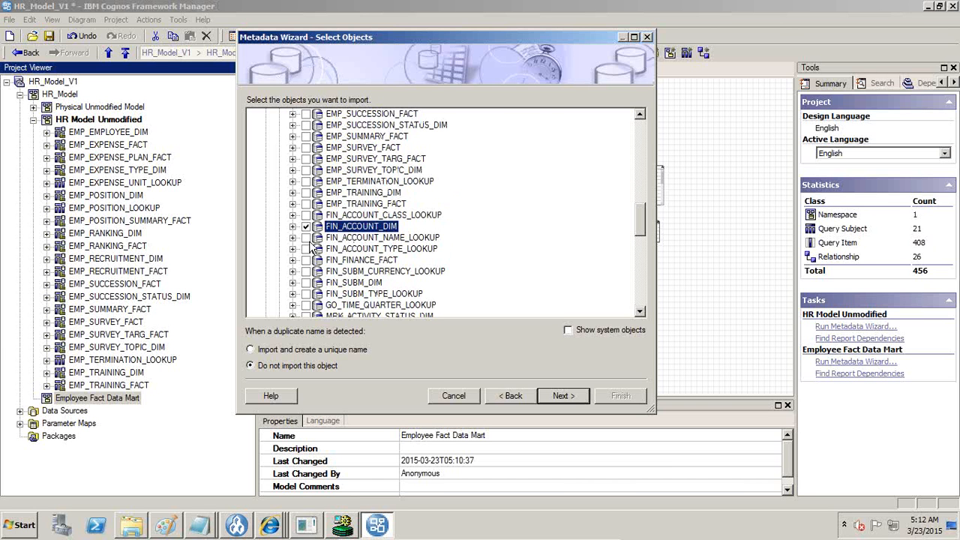
click(306, 237)
scroll(417, 240, up, 6)
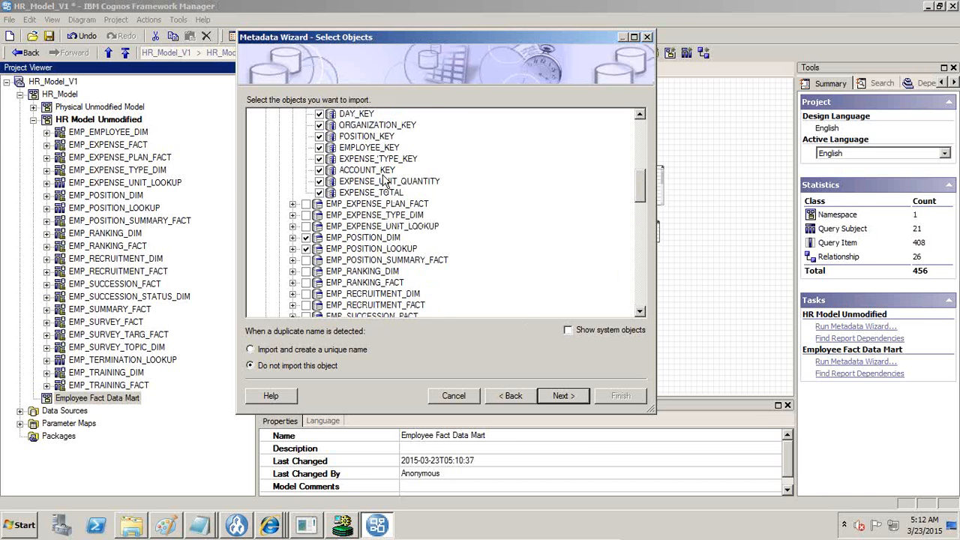
scroll(399, 187, up, 2)
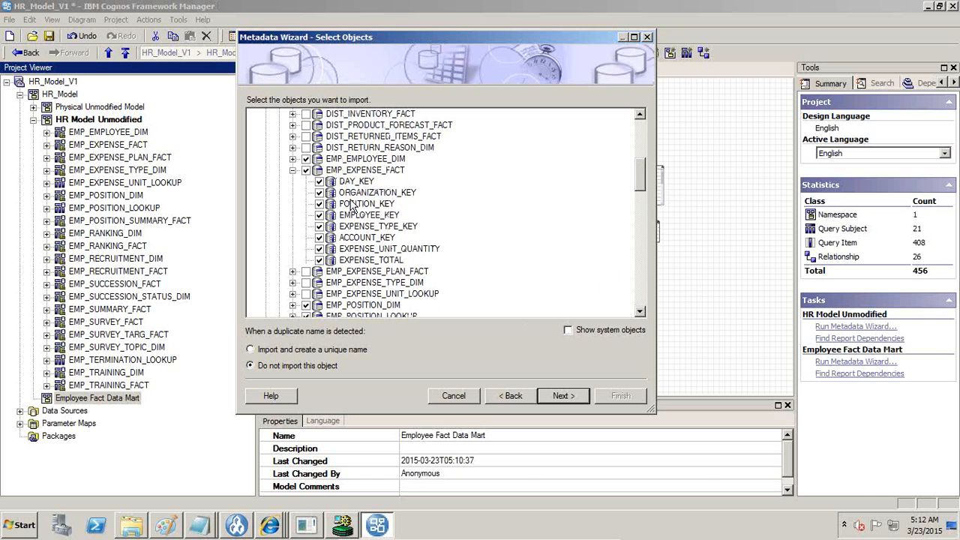
- Import the selected tables with relationships based on primary and foreign keys, consult the Employee Expense requirements slide in PowerPoint, and finish the wizard
click(560, 396)
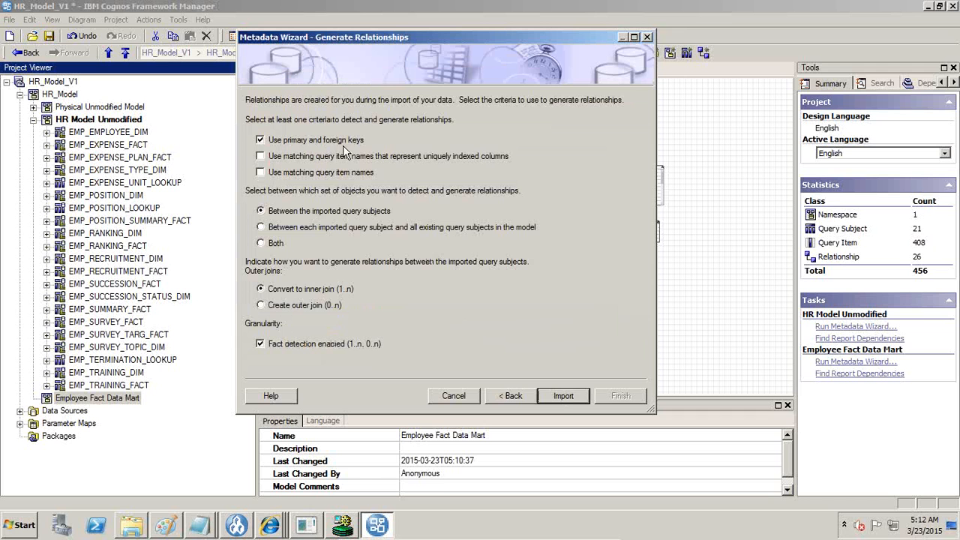
click(555, 395)
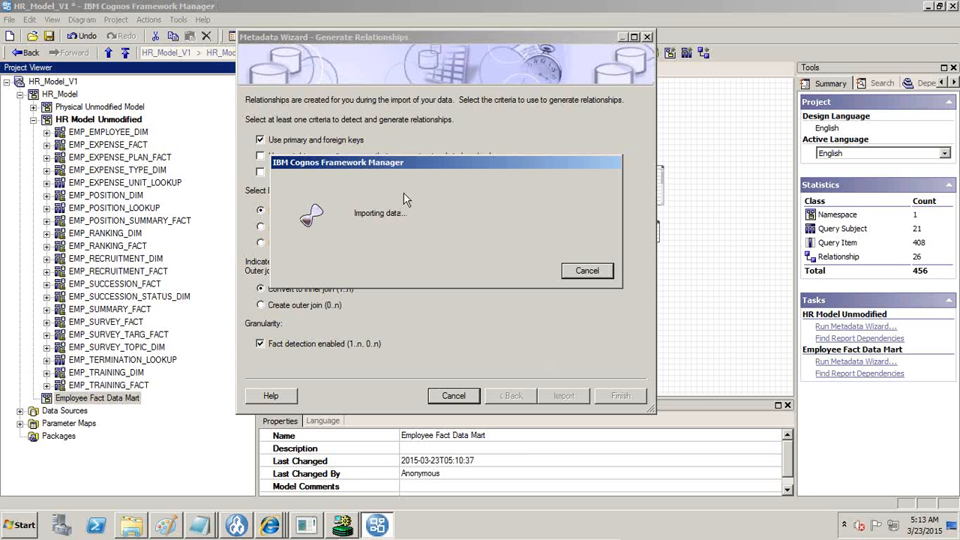
mouse_move(510, 537)
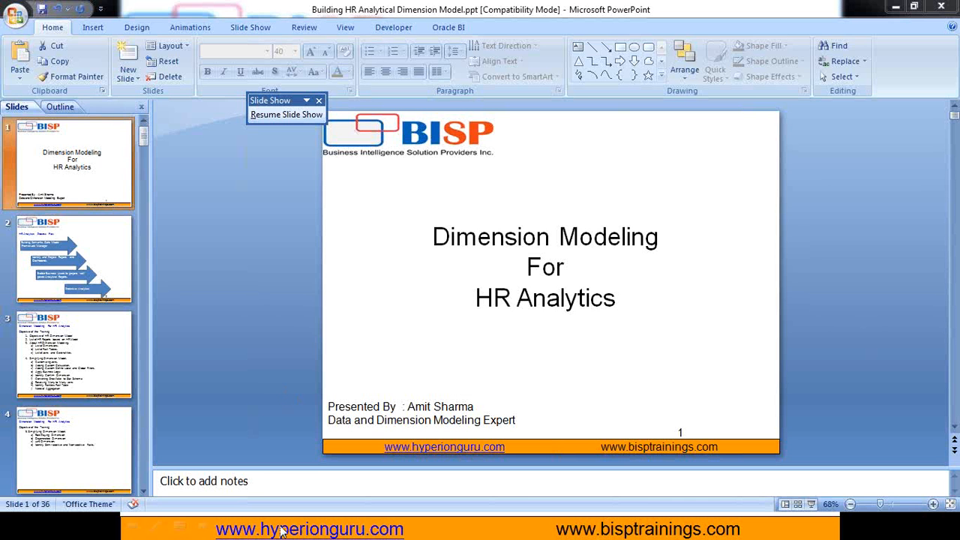
click(286, 114)
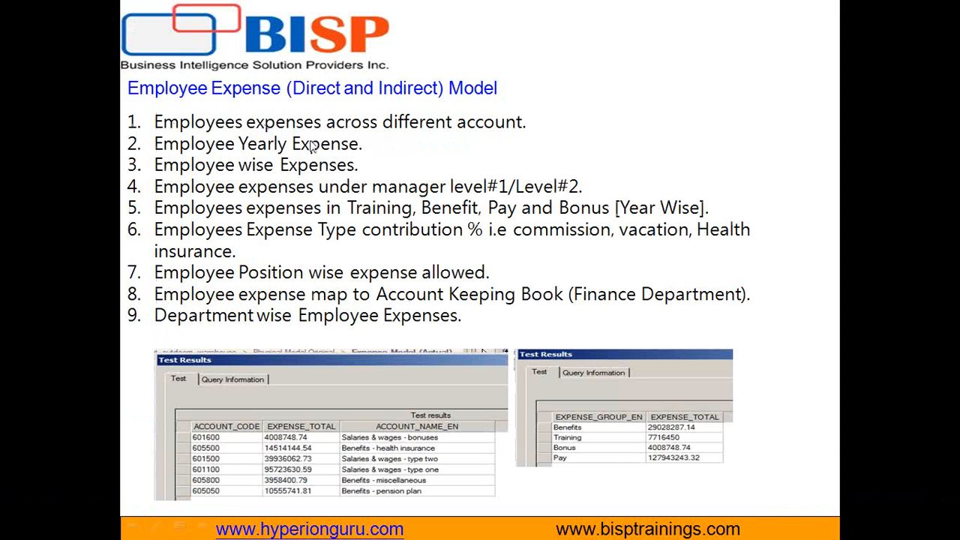
key(Escape)
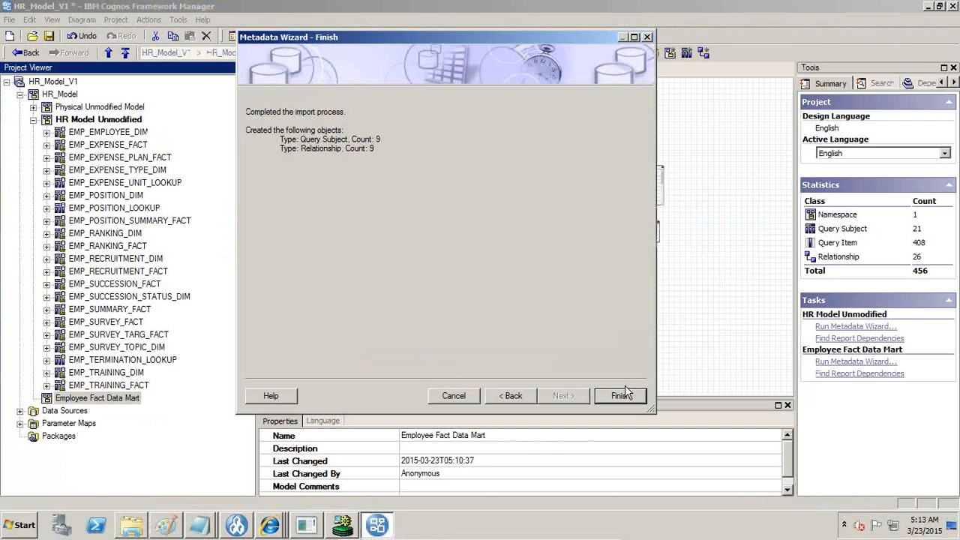
click(623, 395)
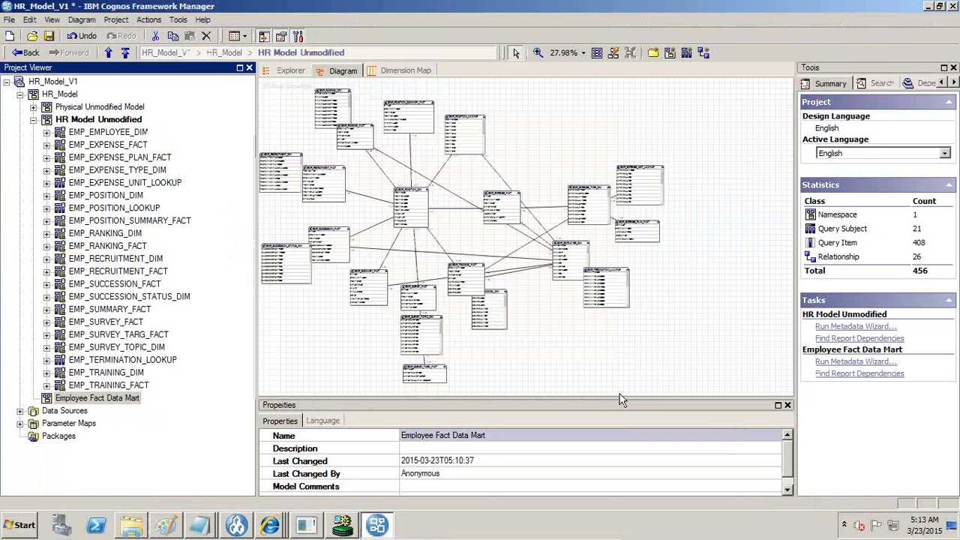
- Collapse the HR Model Unmodified namespace and show the Employee Fact Data Mart namespace in the diagram view
click(33, 120)
right_click(76, 131)
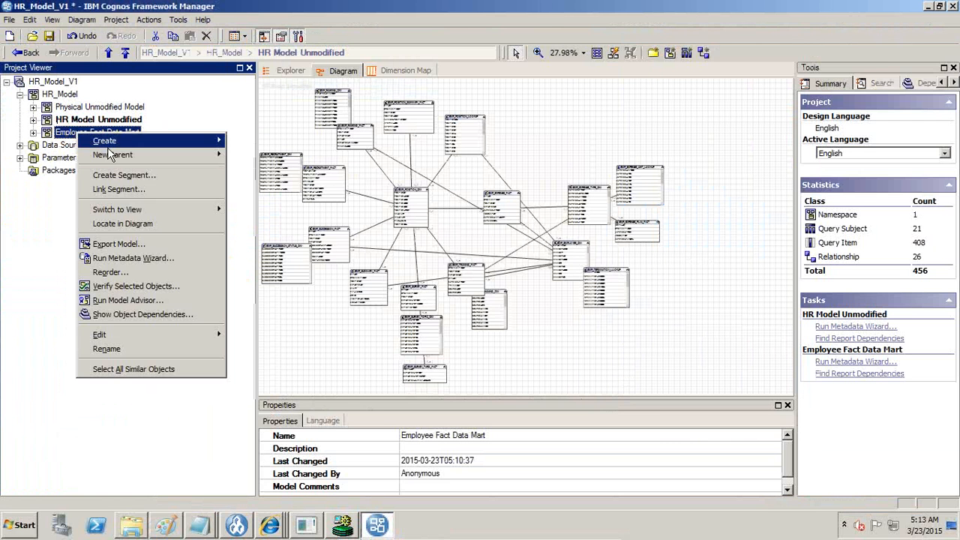
mouse_move(134, 211)
click(267, 224)
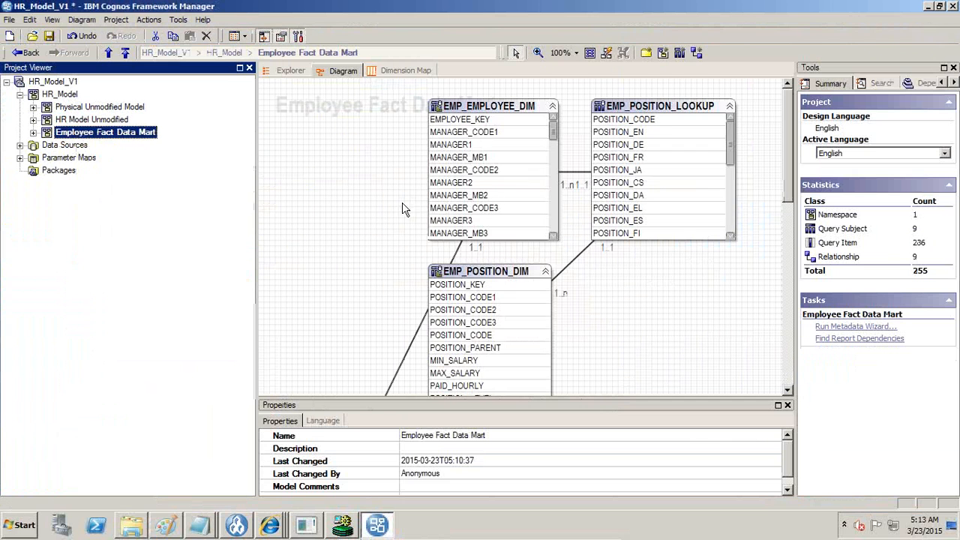
- Apply the Star auto layout to the entire Employee Fact Data Mart diagram
click(606, 53)
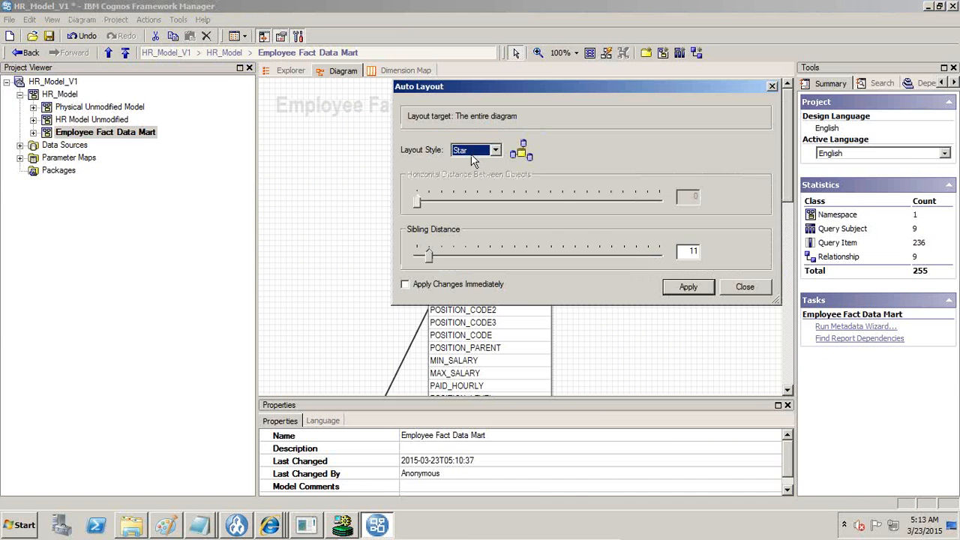
click(688, 286)
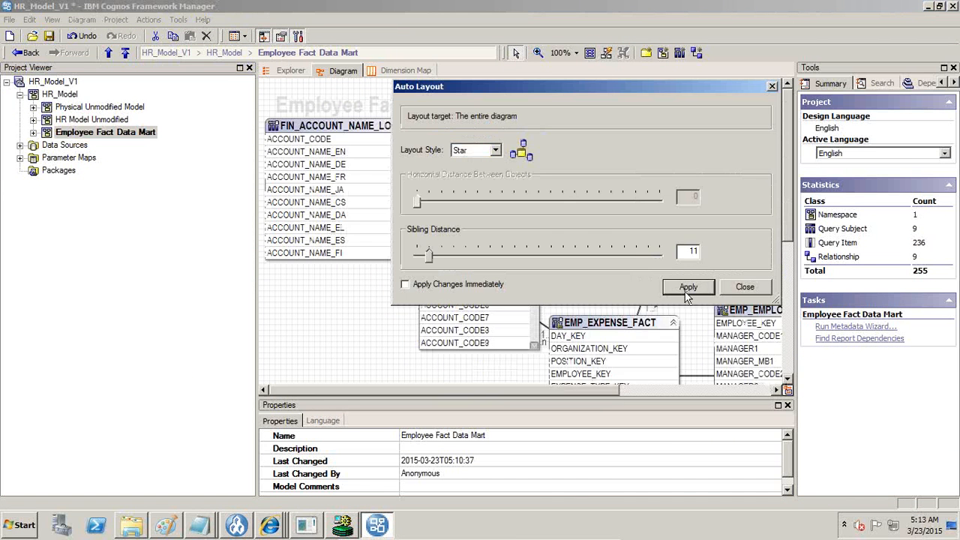
click(734, 288)
- Move EMP_POSITION_DIM up and to the right, farther from EMP_EXPENSE_FACT in the diagram
click(568, 54)
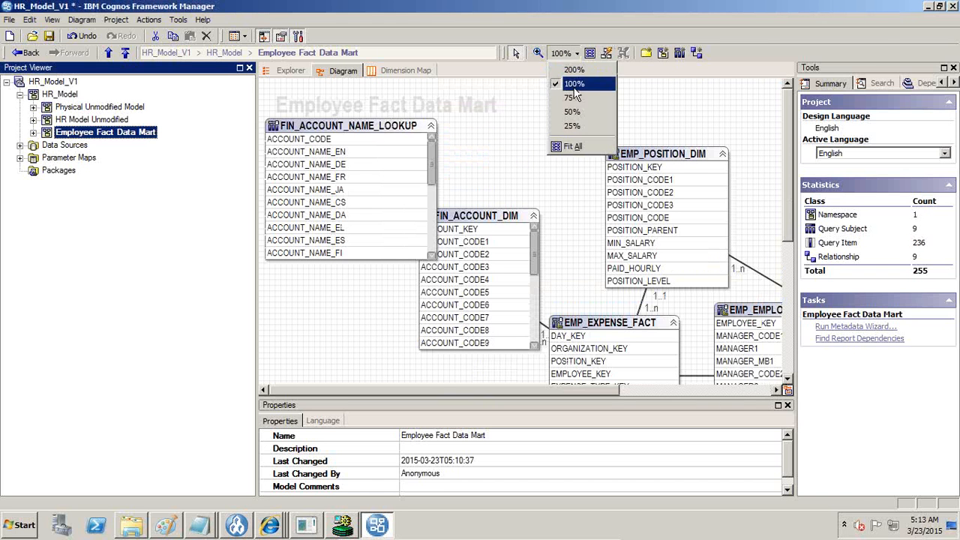
click(574, 98)
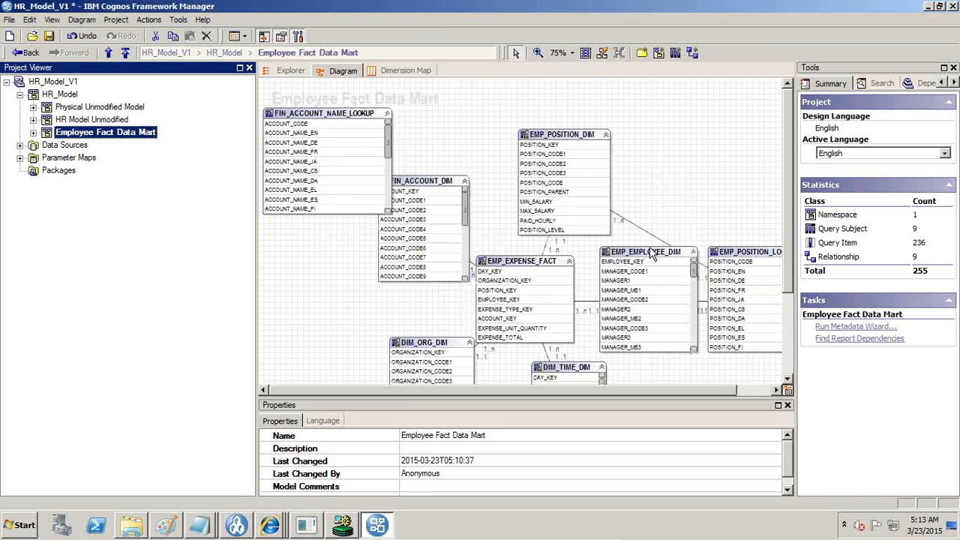
drag(564, 141, 615, 117)
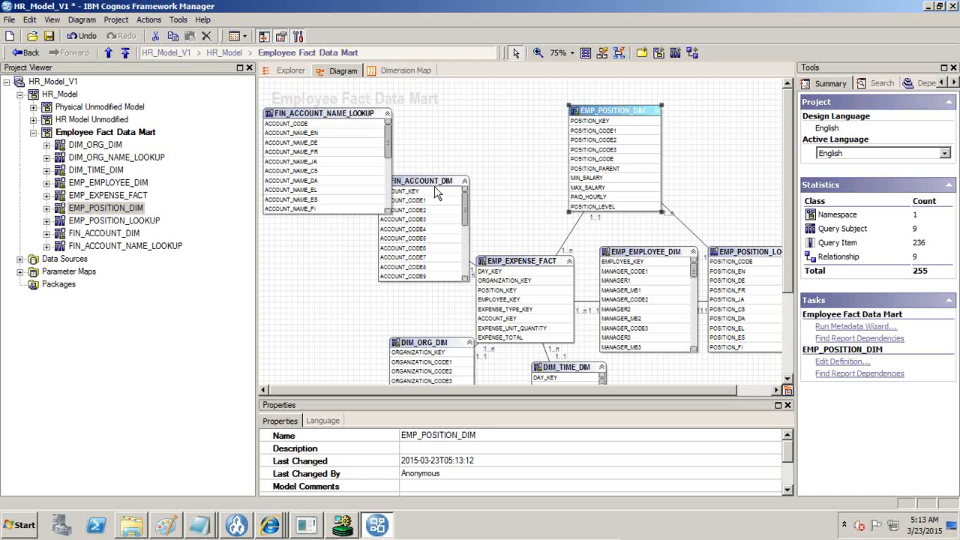
- Move FIN_ACCOUNT_NAME_LOOKUP slightly up in the diagram and place FIN_ACCOUNT_DIM directly below it so they no longer overlap
click(363, 122)
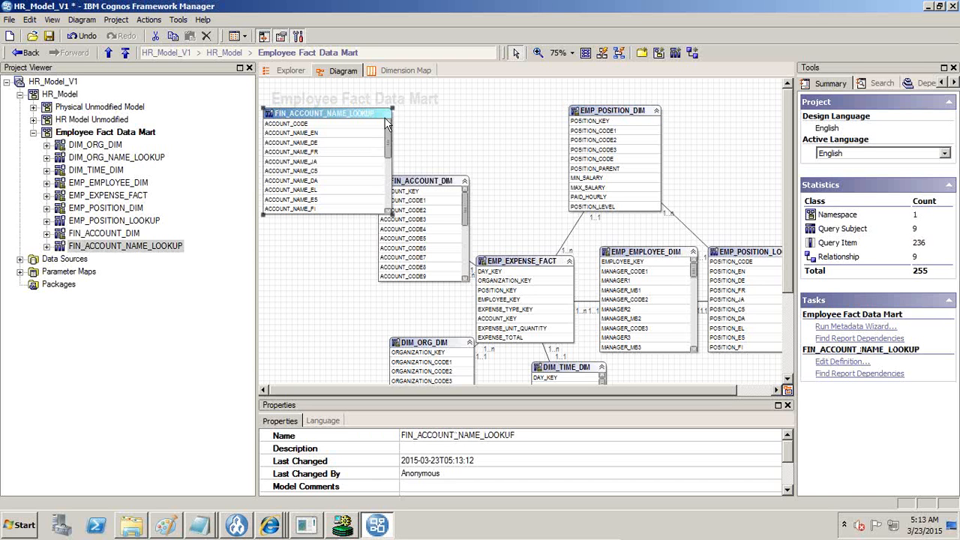
drag(374, 119, 359, 105)
drag(413, 181, 307, 228)
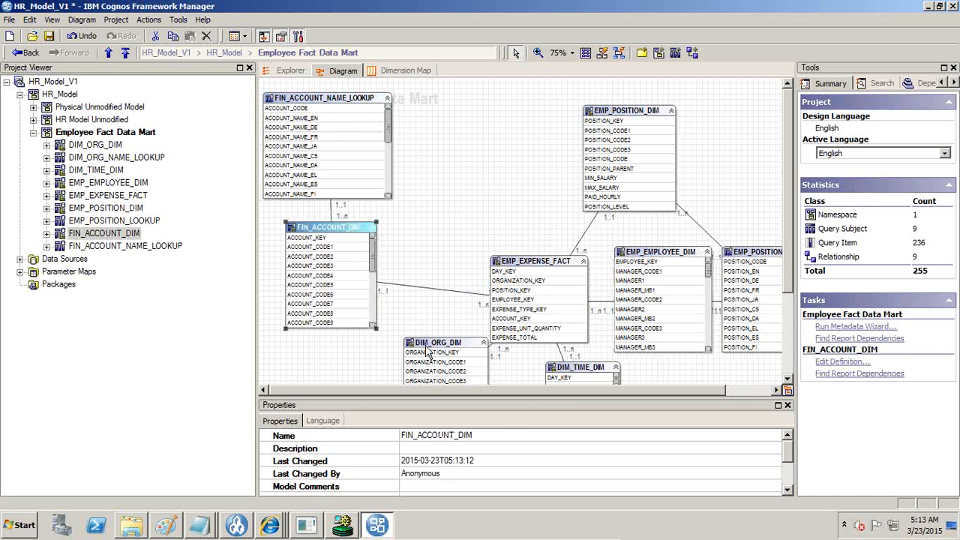
- Place DIM_ORG_NAME_LOOKUP below FIN_ACCOUNT_DIM with DIM_ORG_DIM beside it, and move DIM_TIME_DIM farther below EMP_EXPENSE_FACT
drag(421, 342, 372, 350)
drag(597, 379, 609, 384)
drag(350, 343, 297, 303)
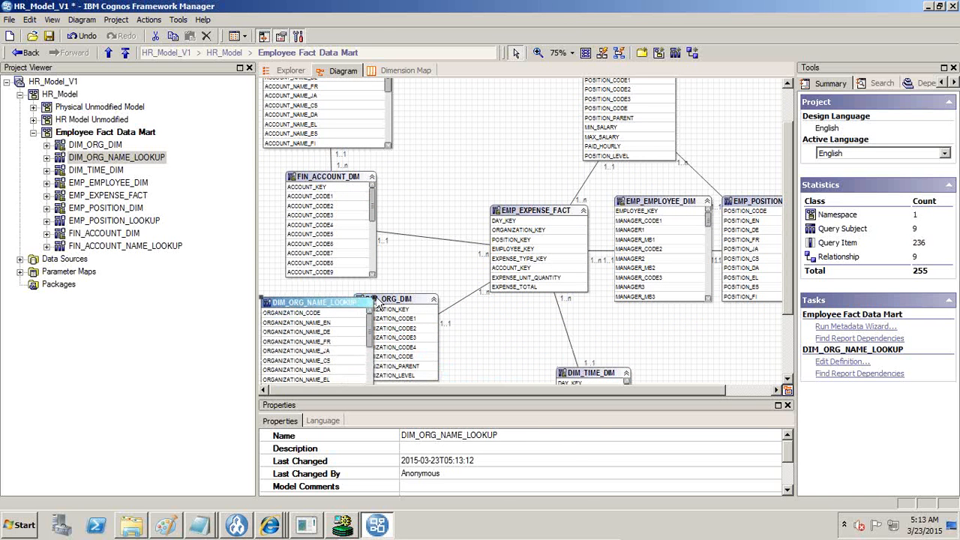
drag(379, 304, 431, 320)
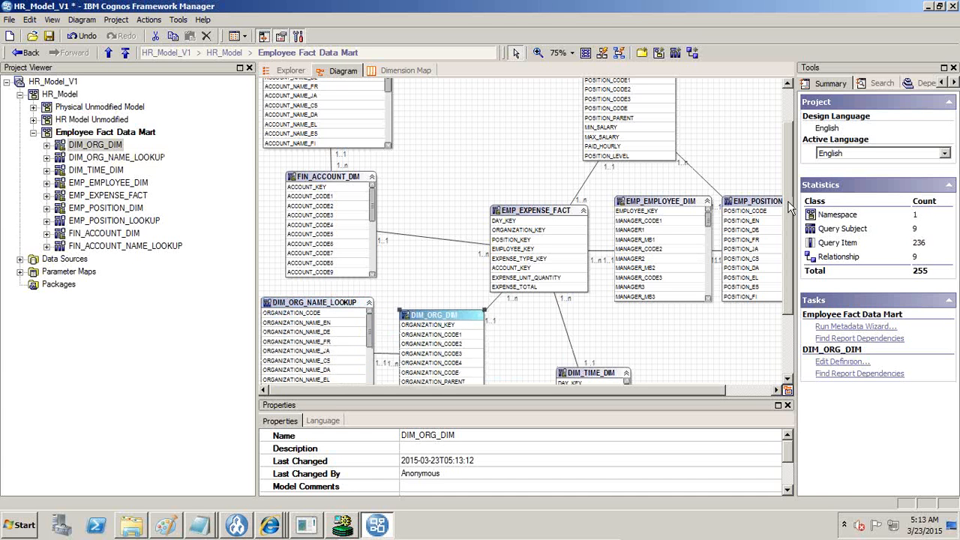
- Delete the relationship between EMP_POSITION_LOOKUP and EMP_POSITION_DIM from the diagram
scroll(789, 191, up, 2)
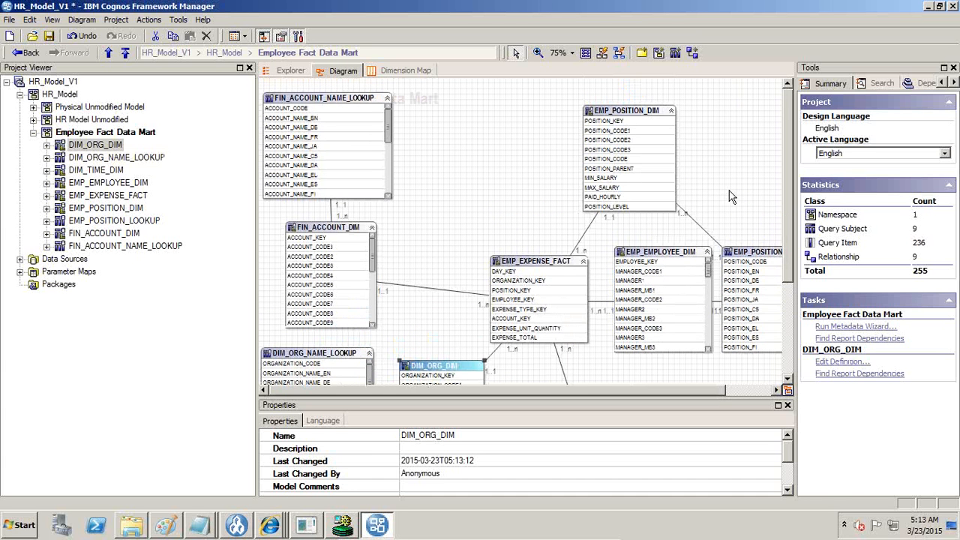
click(697, 229)
key(Delete)
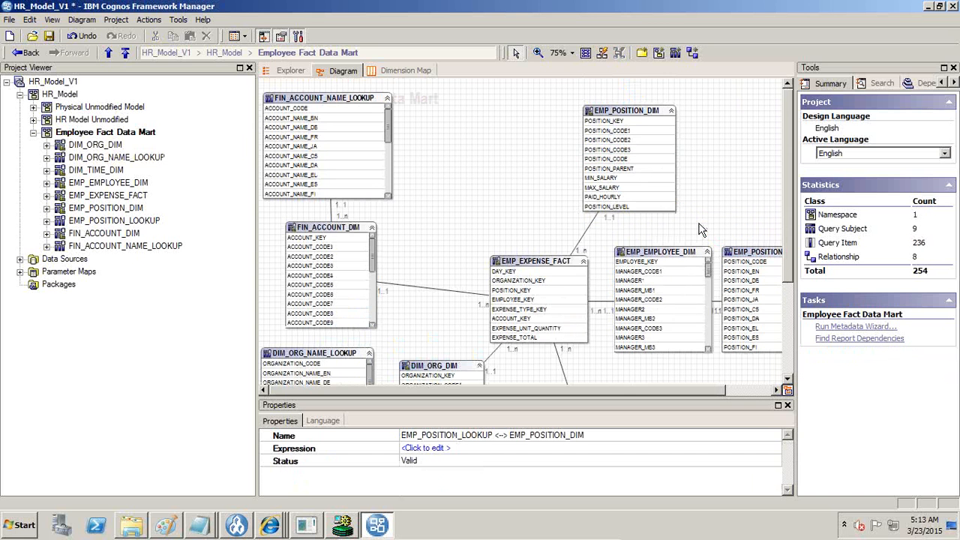
- Move EMP_POSITION_DIM directly above EMP_EXPENSE_FACT and DIM_TIME_DIM below EMP_EMPLOYEE_DIM, viewing the whole diagram at 50%
click(634, 114)
drag(634, 118, 540, 124)
click(567, 53)
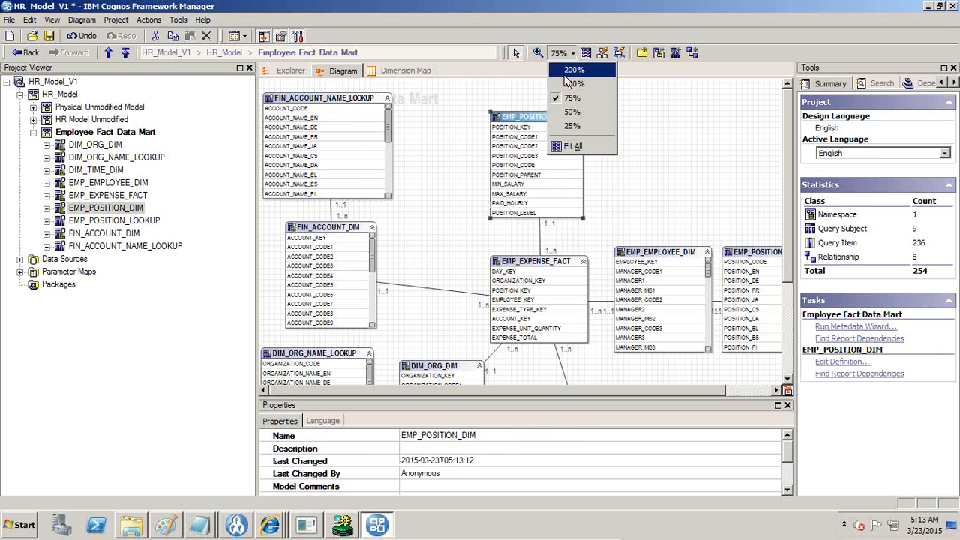
click(569, 112)
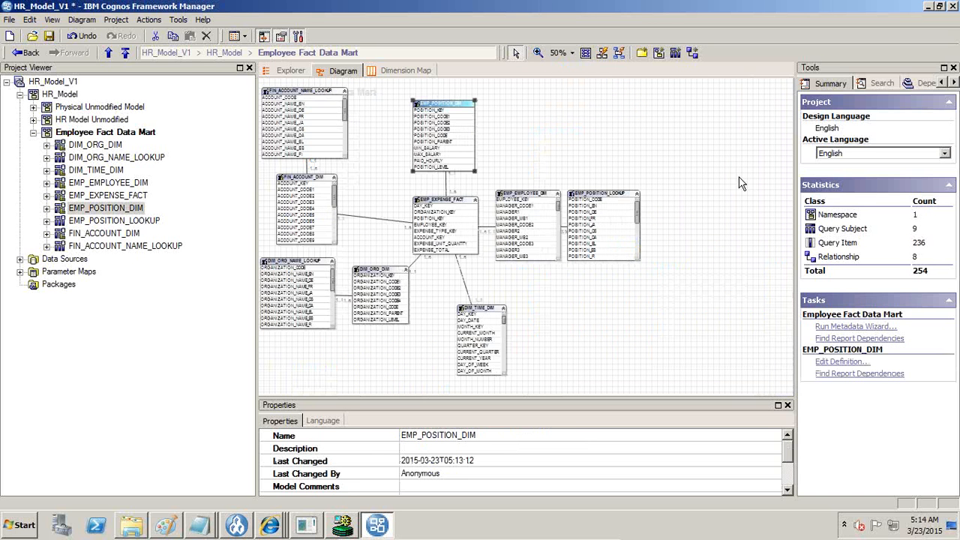
click(483, 314)
drag(476, 311, 553, 267)
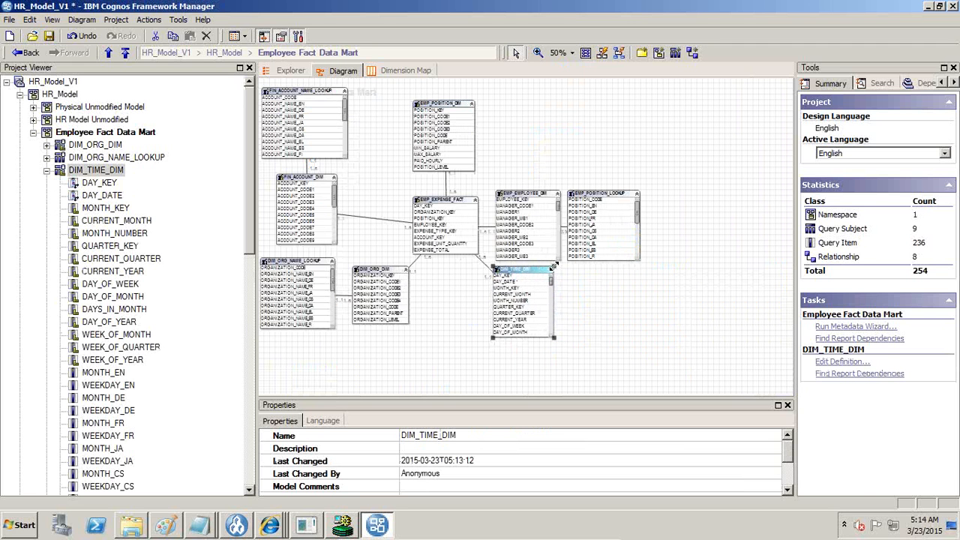
click(380, 262)
click(380, 272)
- Return the diagram to 75%, fine-tune EMP_POSITION_DIM's place above EMP_EXPENSE_FACT and inspect the relationship between them
click(570, 53)
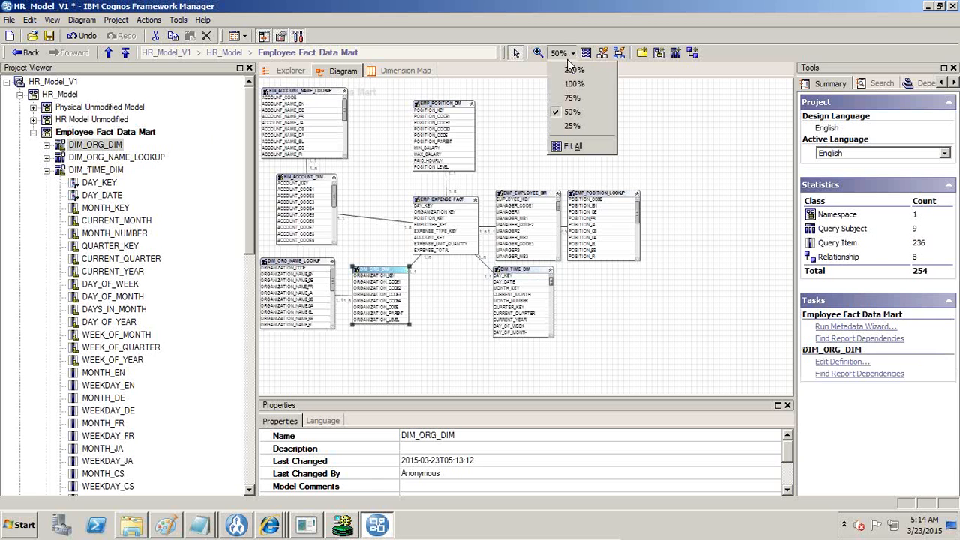
click(572, 98)
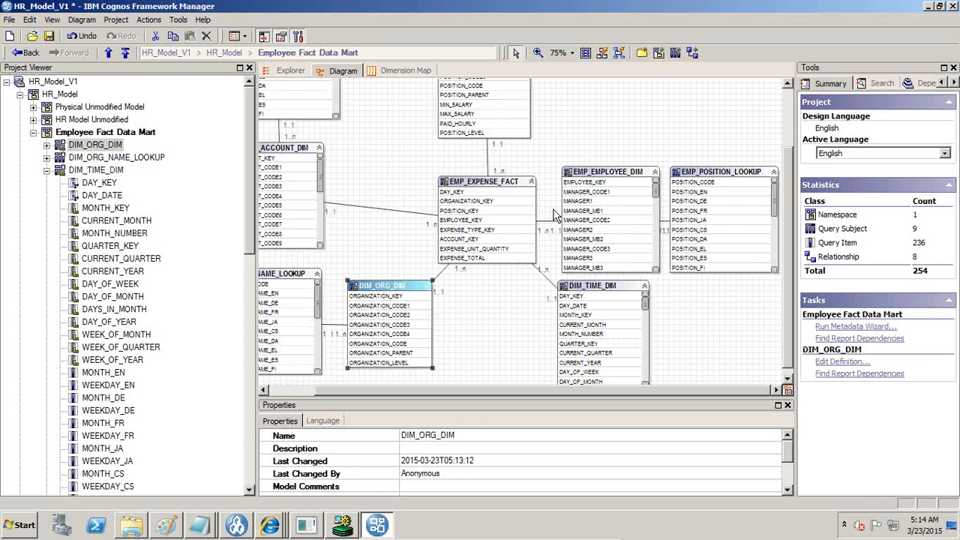
click(495, 186)
drag(787, 276, 801, 213)
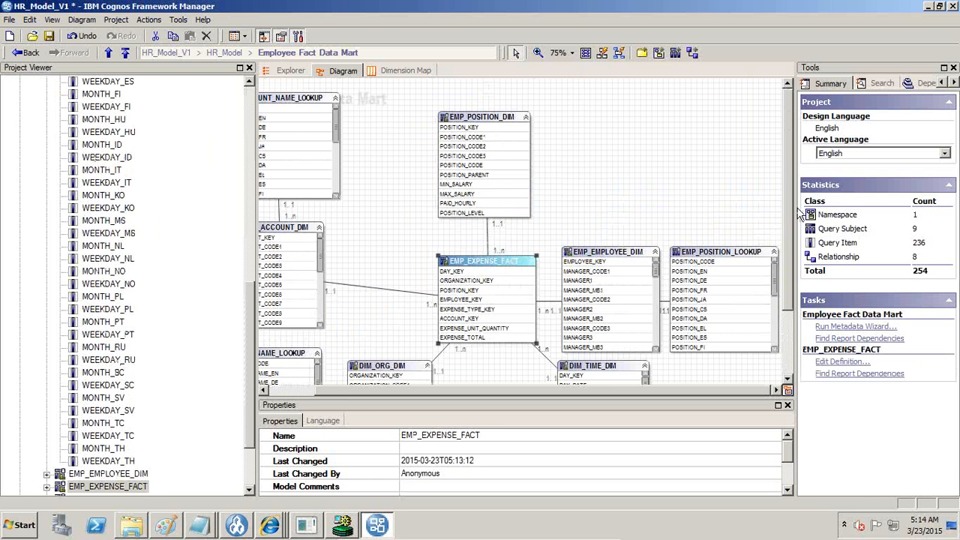
drag(483, 120, 498, 121)
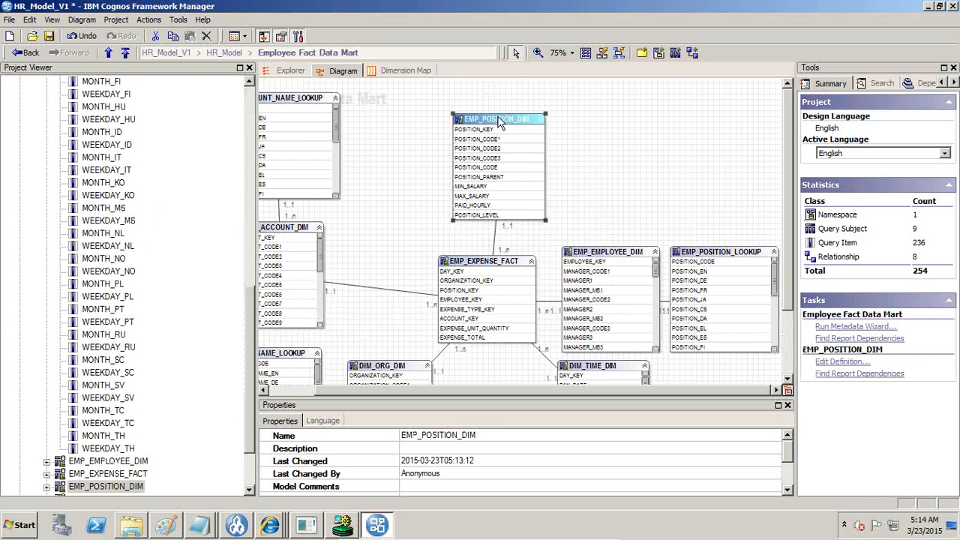
click(496, 246)
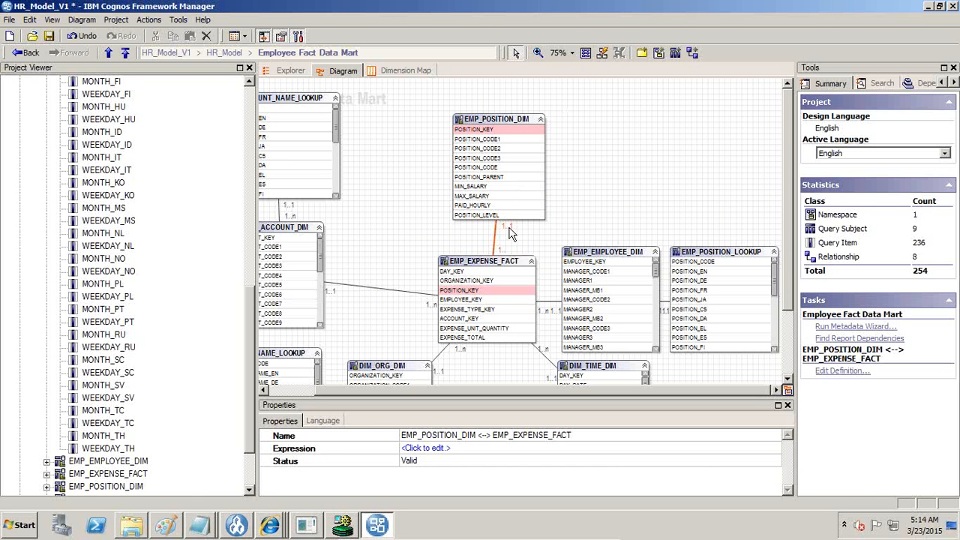
mouse_move(499, 129)
mouse_down()
mouse_move(481, 123)
mouse_move(513, 122)
mouse_up()
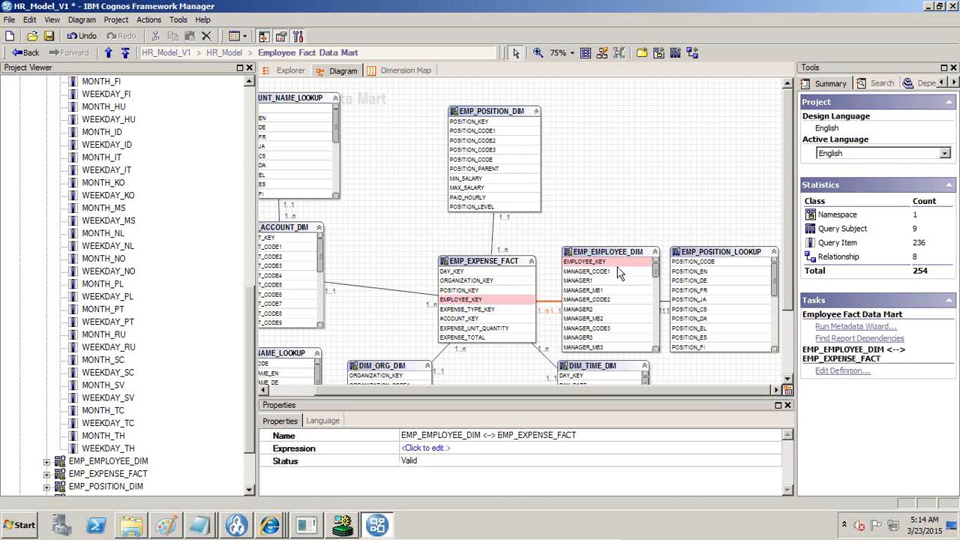
- Examine the keys joining EMP_EXPENSE_FACT to the account, organization, time and employee dimensions, and FIN_ACCOUNT_DIM to its name lookup
click(372, 287)
drag(392, 392, 334, 386)
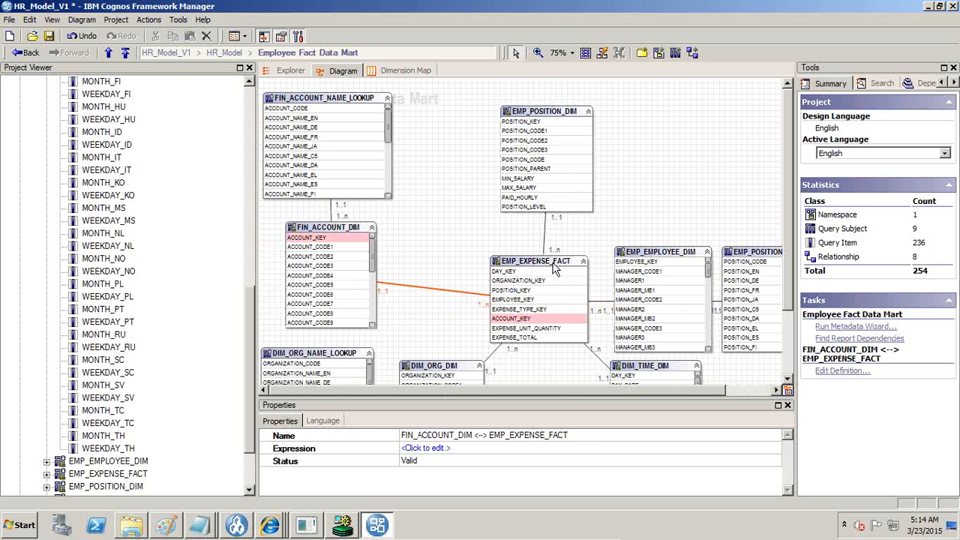
click(332, 212)
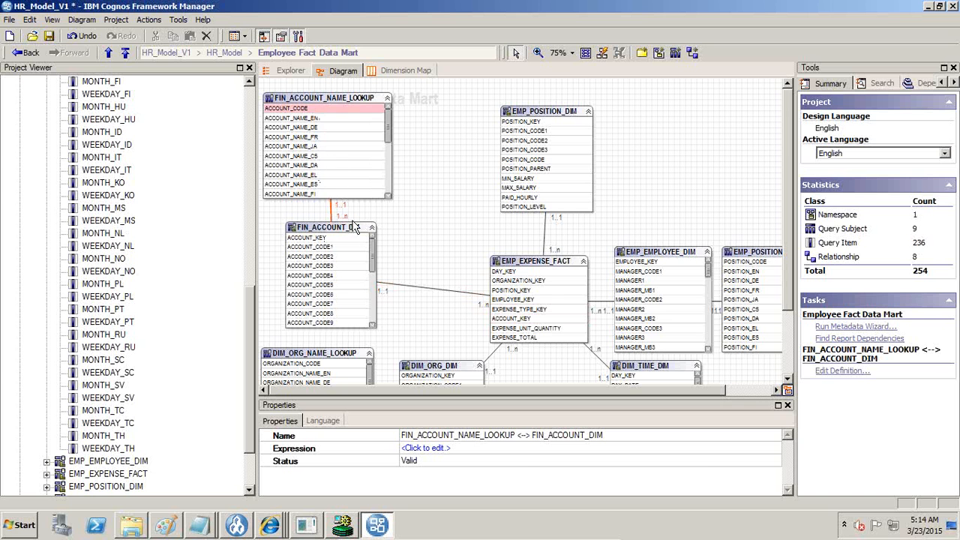
click(307, 119)
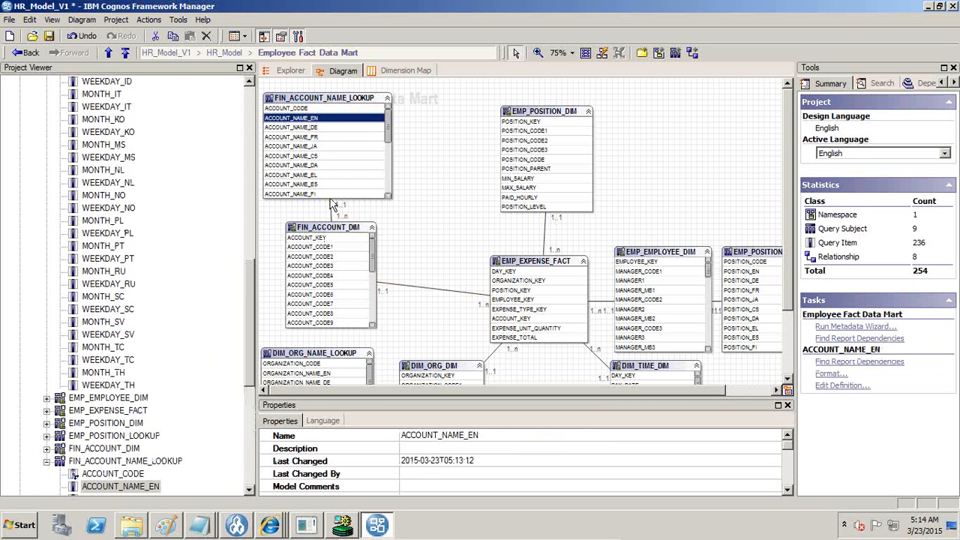
scroll(787, 224, down, 3)
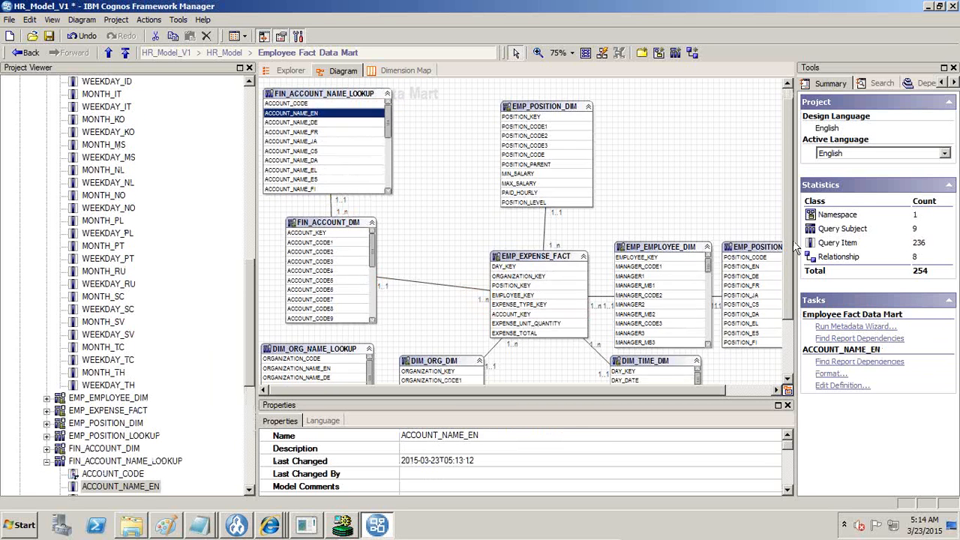
click(492, 273)
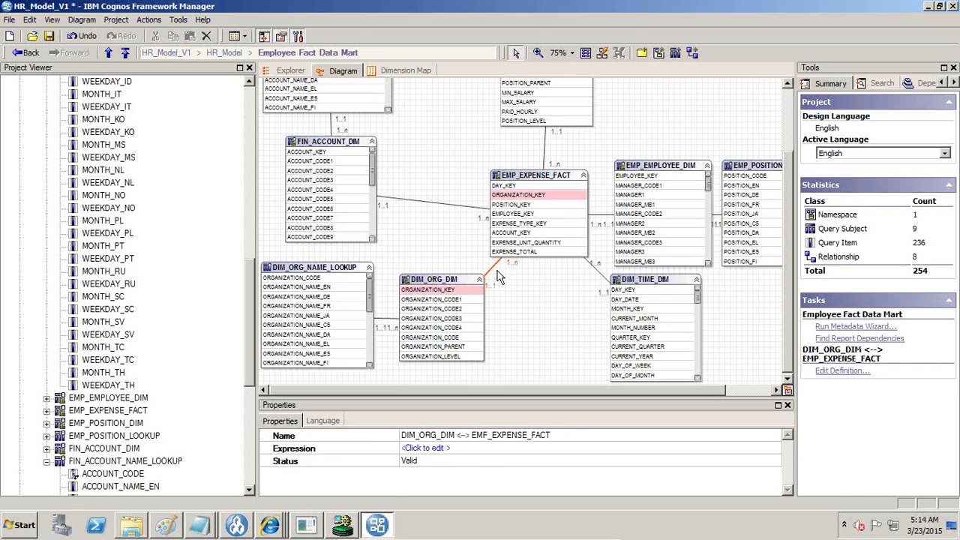
click(602, 277)
click(608, 218)
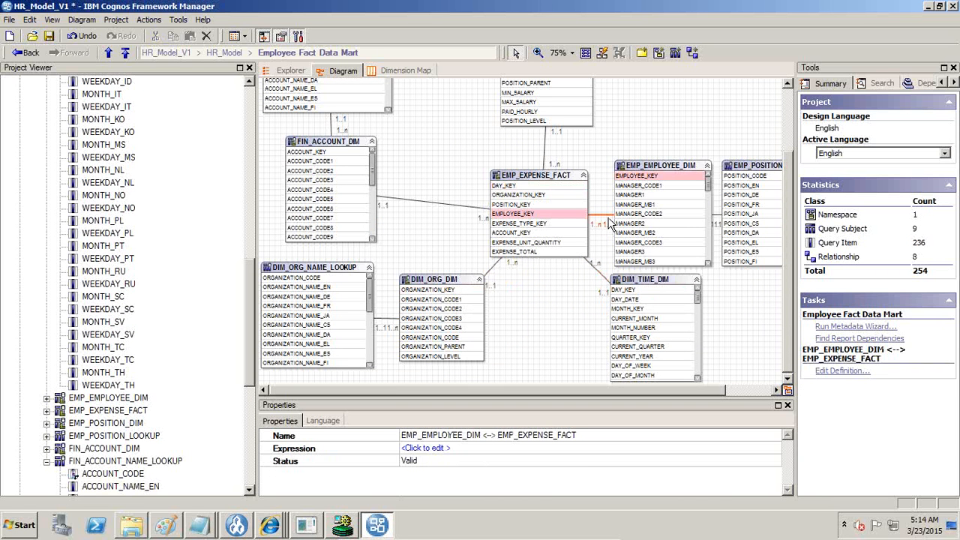
- Switch to PowerPoint and review the Employee Expense (Direct and Indirect) Model requirements as a full-screen slide
mouse_move(472, 537)
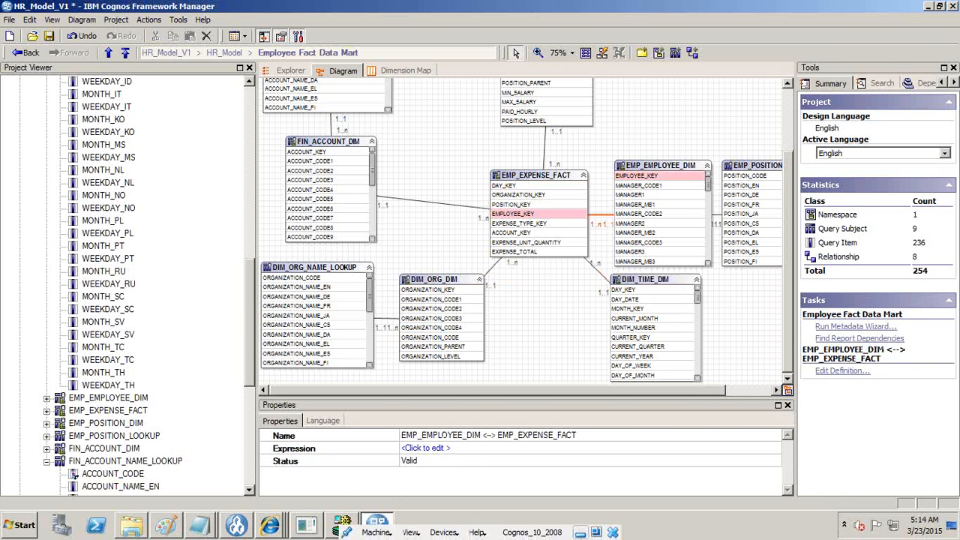
click(583, 533)
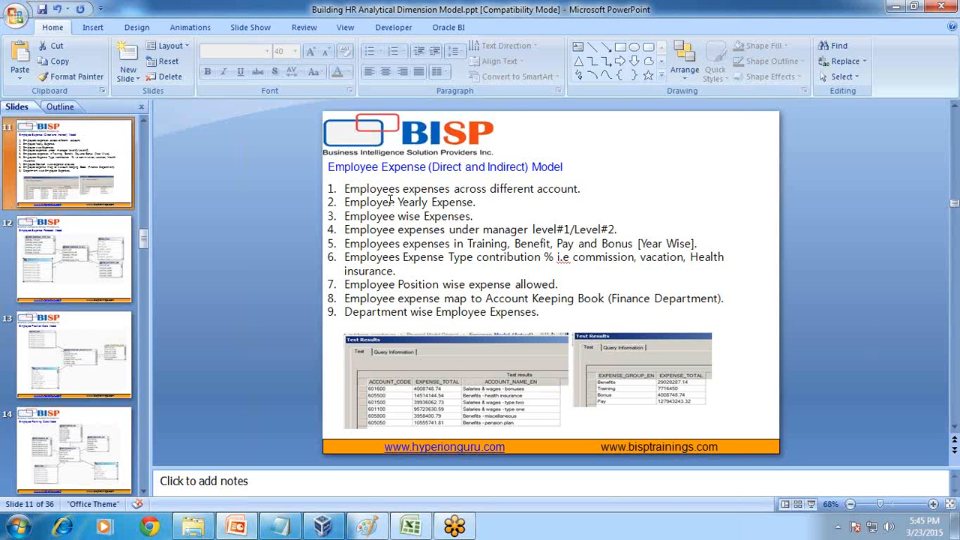
key(shift+F5)
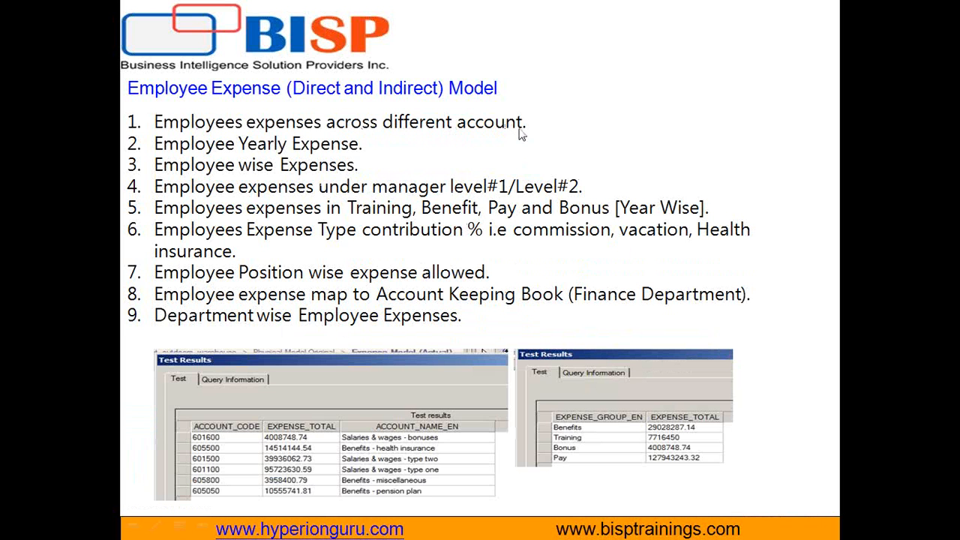
key(Escape)
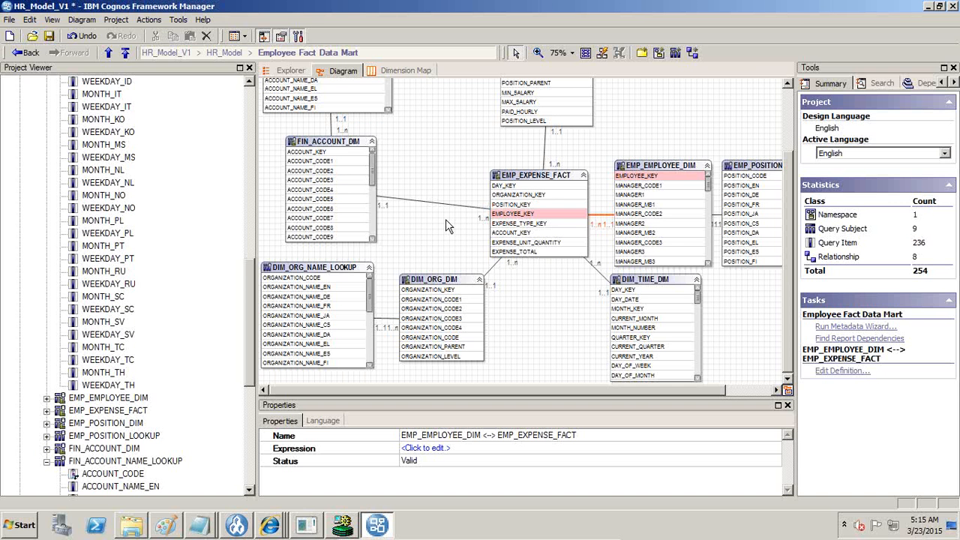
- Back in Framework Manager, nudge FIN_ACCOUNT_NAME_LOOKUP and trace the account relationship to EXPENSE_TOTAL in EMP_EXPENSE_FACT
drag(788, 211, 795, 157)
drag(334, 90, 343, 91)
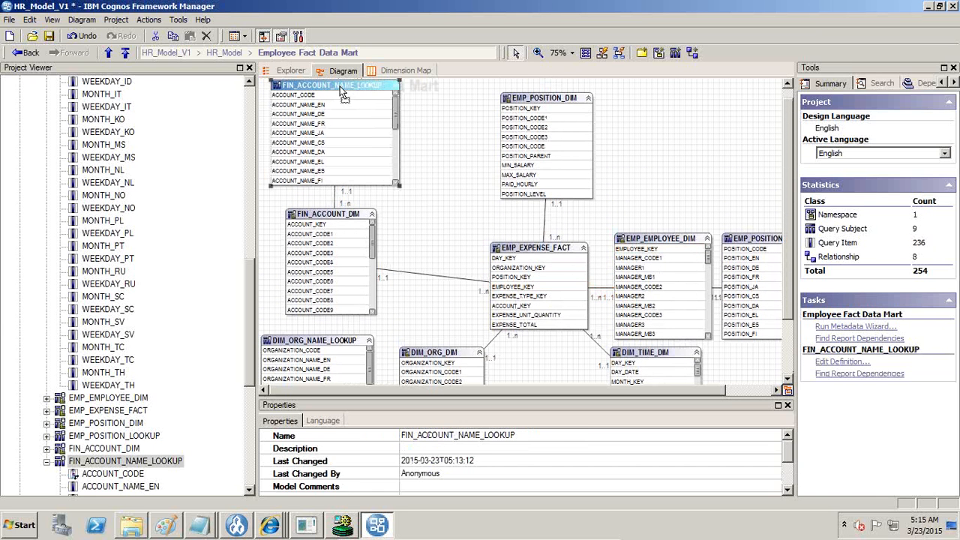
click(405, 274)
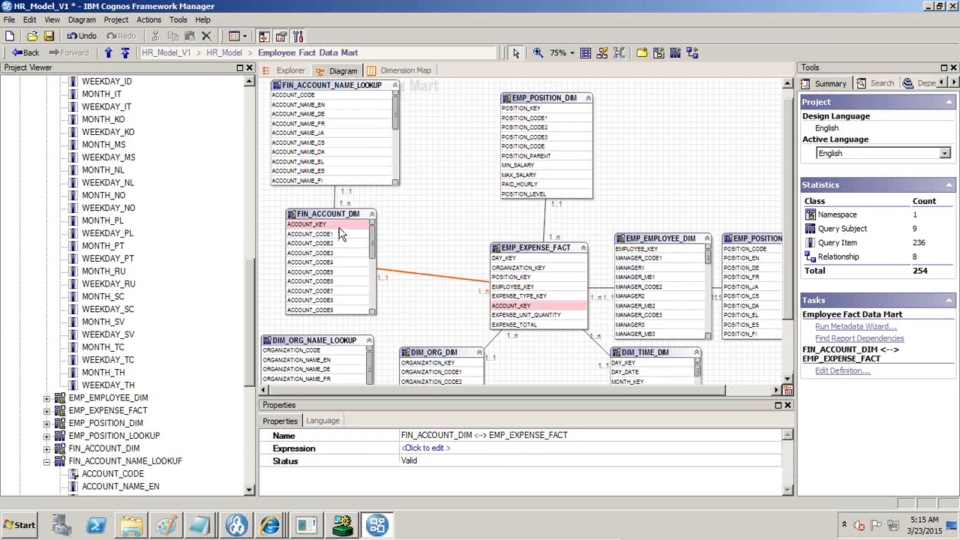
click(527, 327)
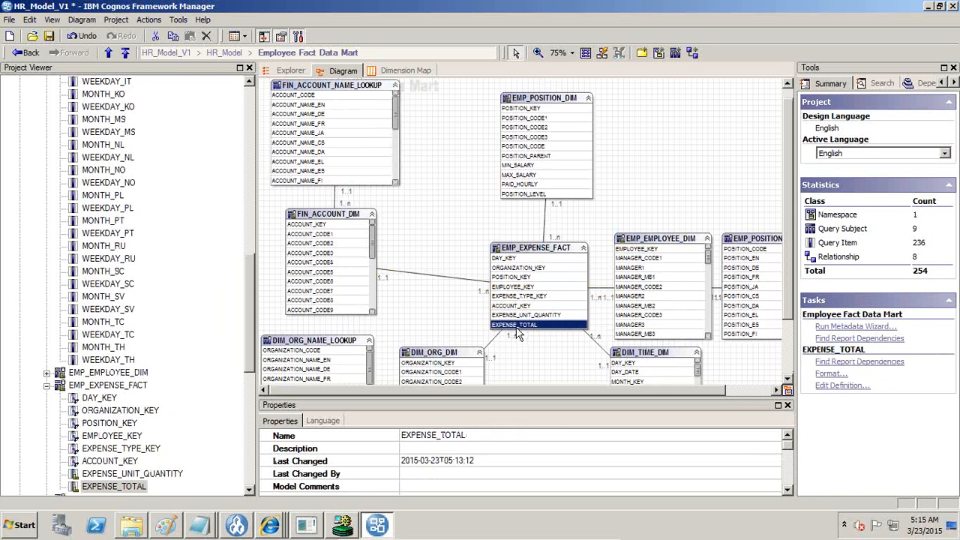
click(537, 250)
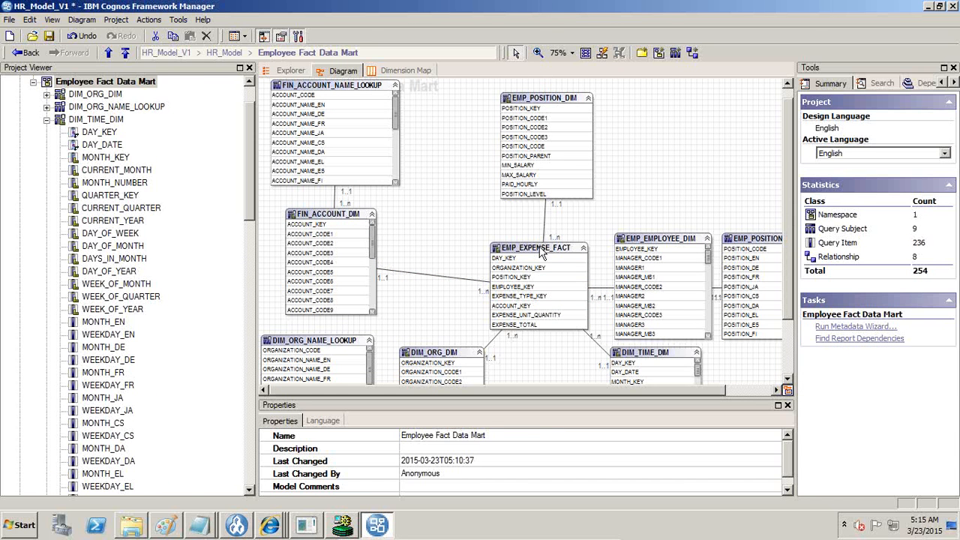
- Enlarge the diagram to 100% and move FIN_ACCOUNT_DIM and FIN_ACCOUNT_NAME_LOOKUP closer to EMP_EXPENSE_FACT, with the lookup above the dimension
click(555, 53)
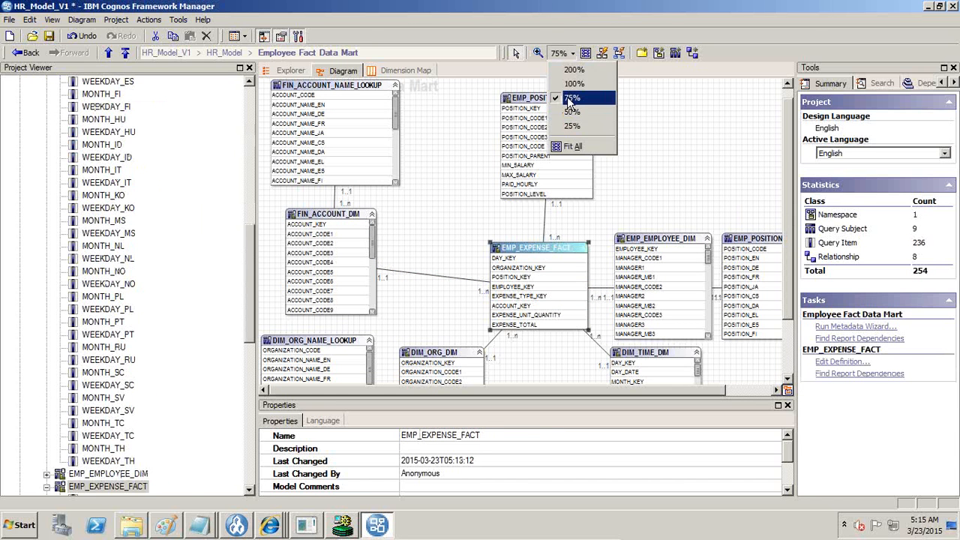
click(574, 97)
click(571, 53)
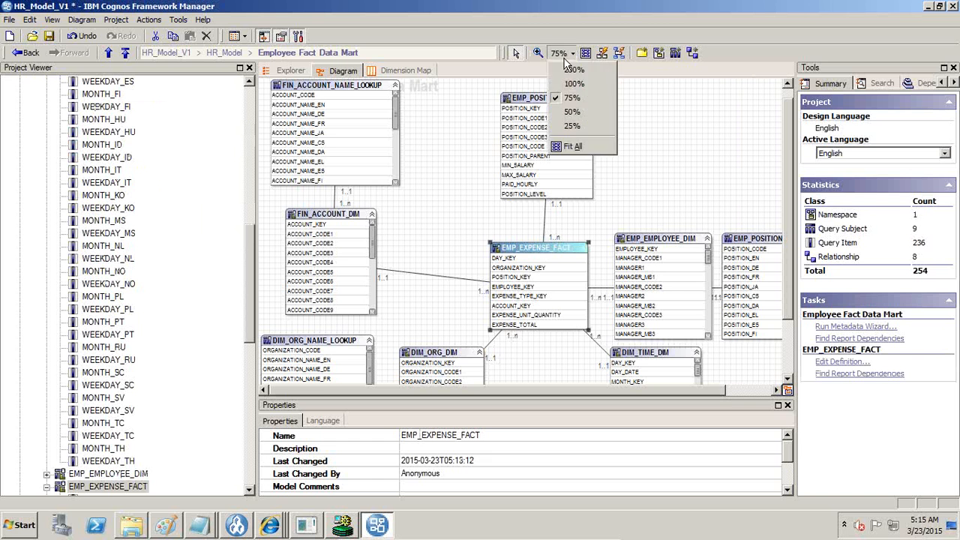
click(574, 96)
scroll(782, 274, down, 3)
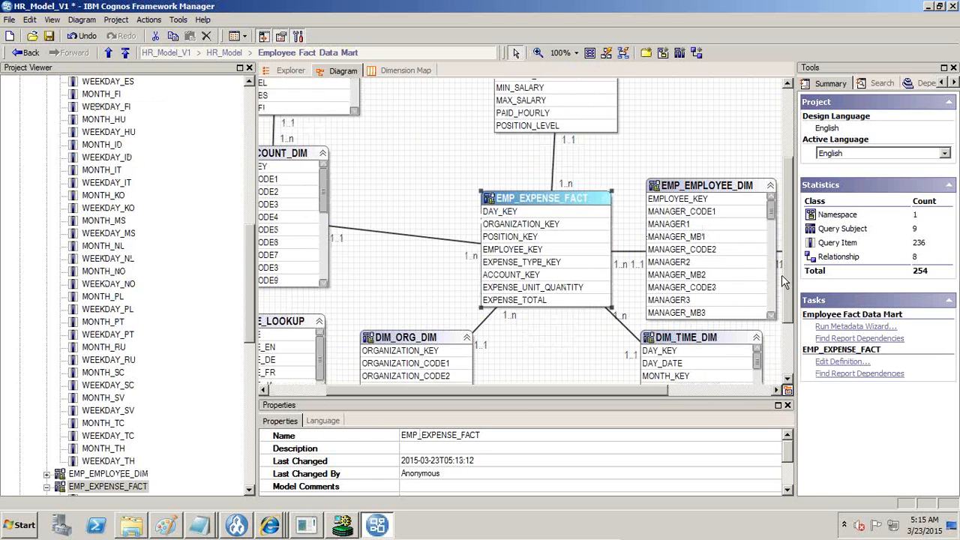
drag(283, 134, 375, 152)
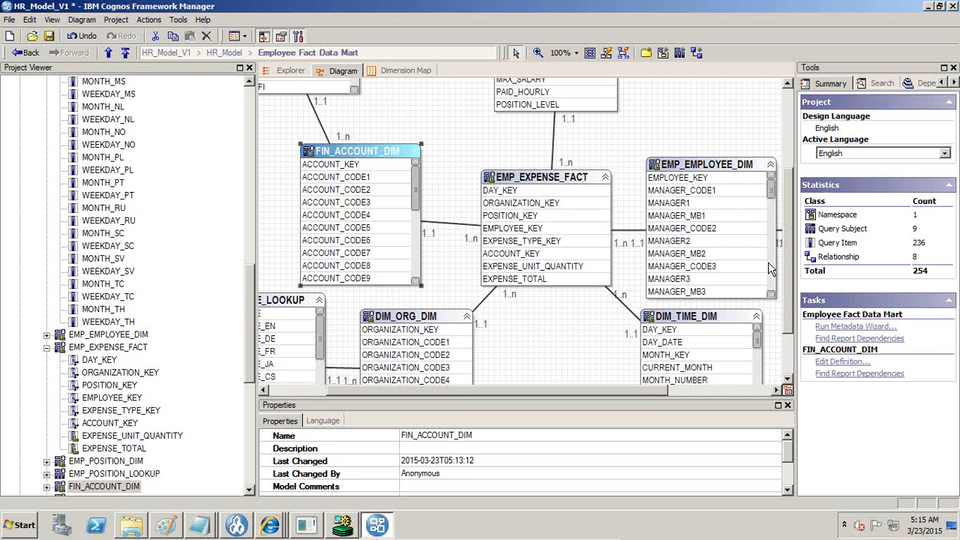
scroll(768, 261, up, 5)
drag(793, 253, 794, 253)
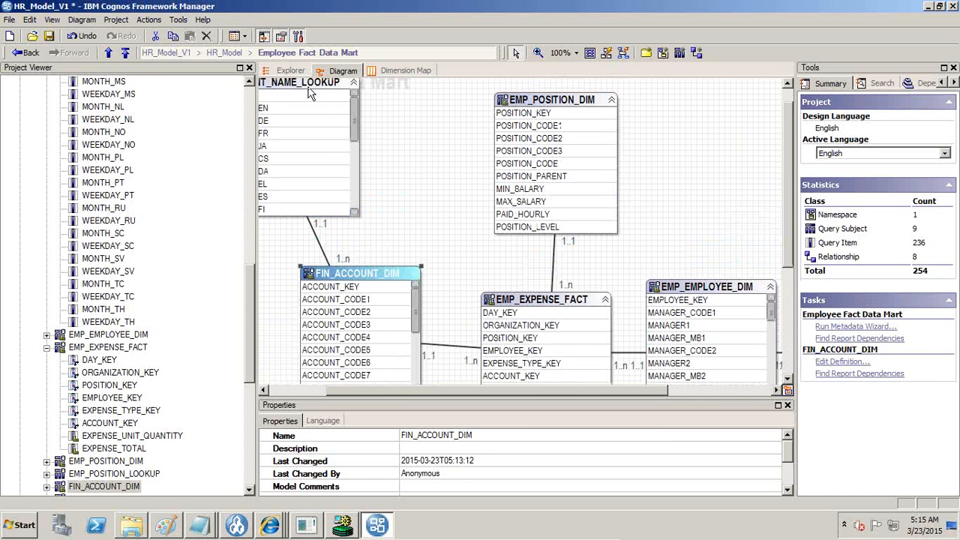
drag(311, 91, 379, 105)
scroll(782, 231, down, 2)
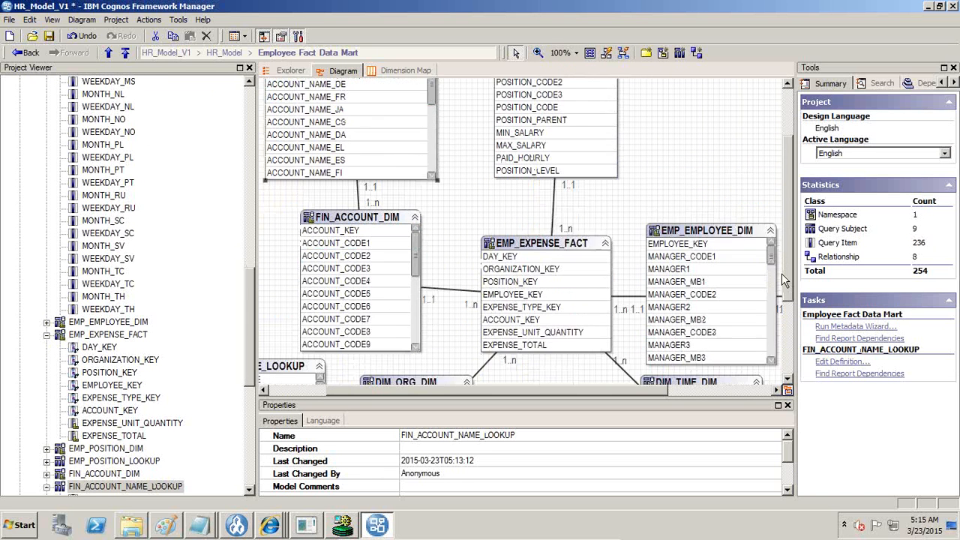
- Trace the account relationship between EXPENSE_TOTAL in EMP_EXPENSE_FACT and FIN_ACCOUNT_DIM in the diagram
scroll(781, 278, down, 1)
click(524, 307)
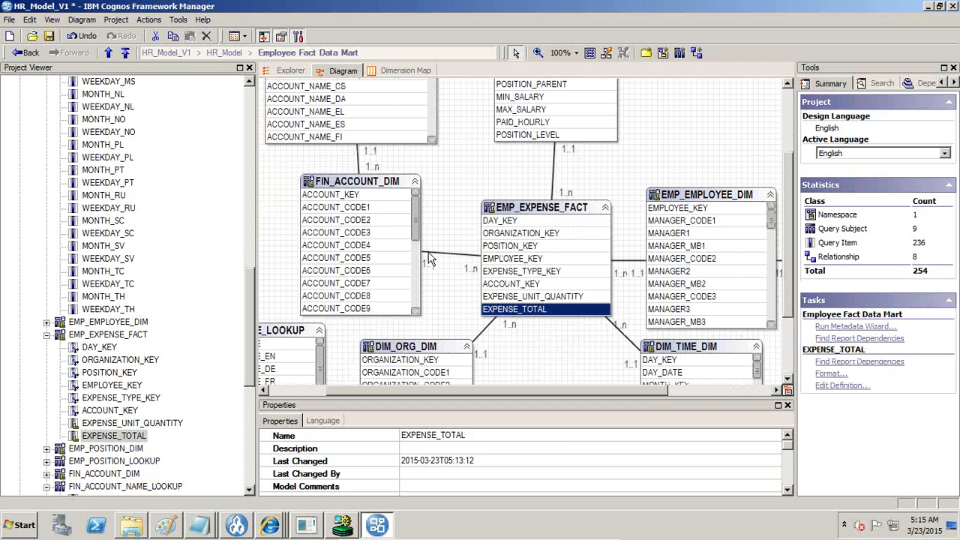
click(446, 255)
click(555, 309)
ctrl+click(361, 196)
- Nudge FIN_ACCOUNT_NAME_LOOKUP slightly so it sits above FIN_ACCOUNT_DIM, and highlight the relationship between the two
drag(790, 298, 788, 250)
drag(357, 109, 376, 105)
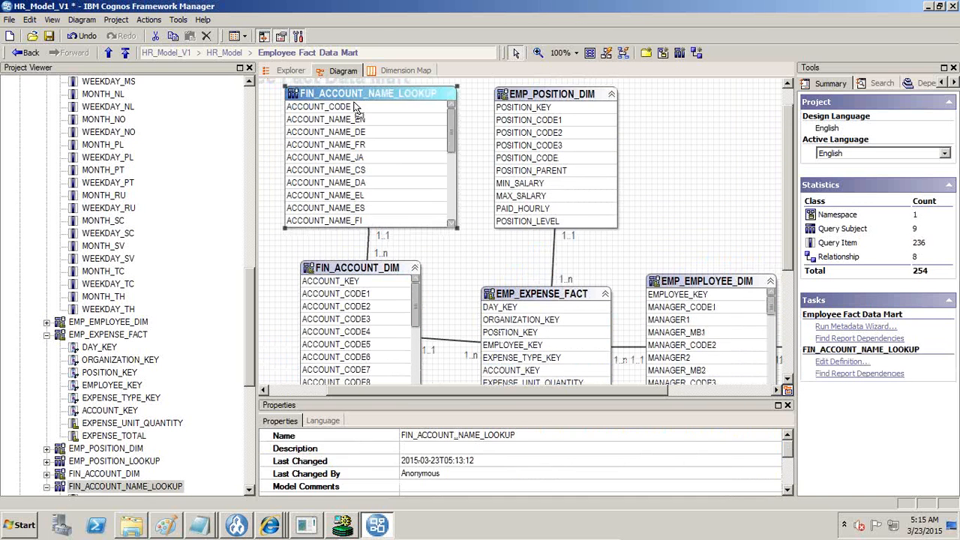
click(369, 254)
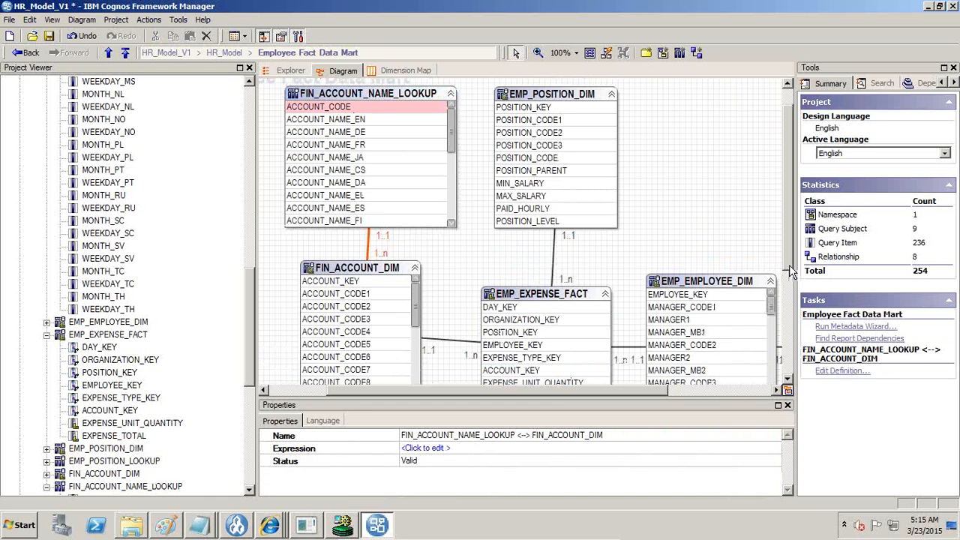
- Test EXPENSE_TOTAL together with ACCOUNT_NAME_EN, ACCOUNT_KEY and ACCOUNT_CODE, running the sample with Auto Sum enabled
drag(788, 265, 795, 241)
click(533, 343)
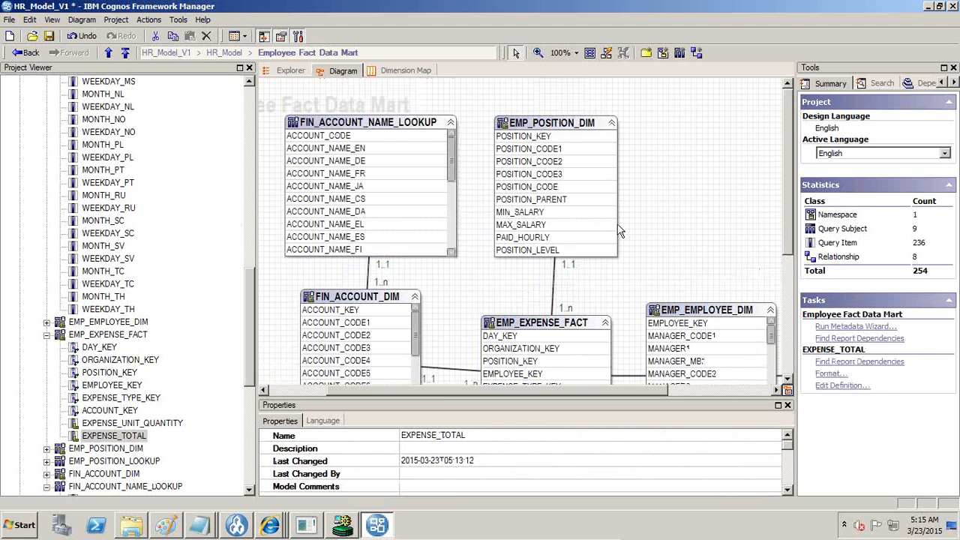
ctrl+click(327, 150)
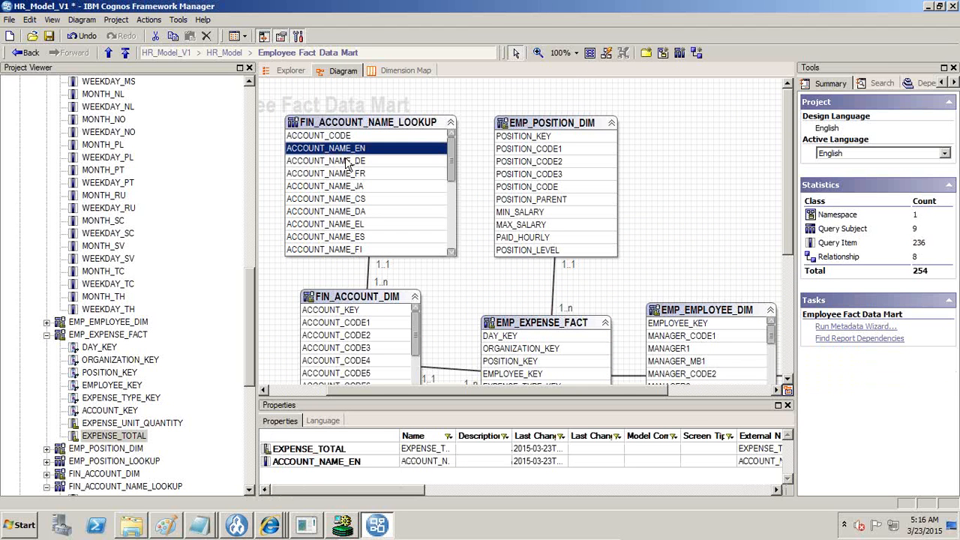
ctrl+click(357, 311)
ctrl+click(349, 139)
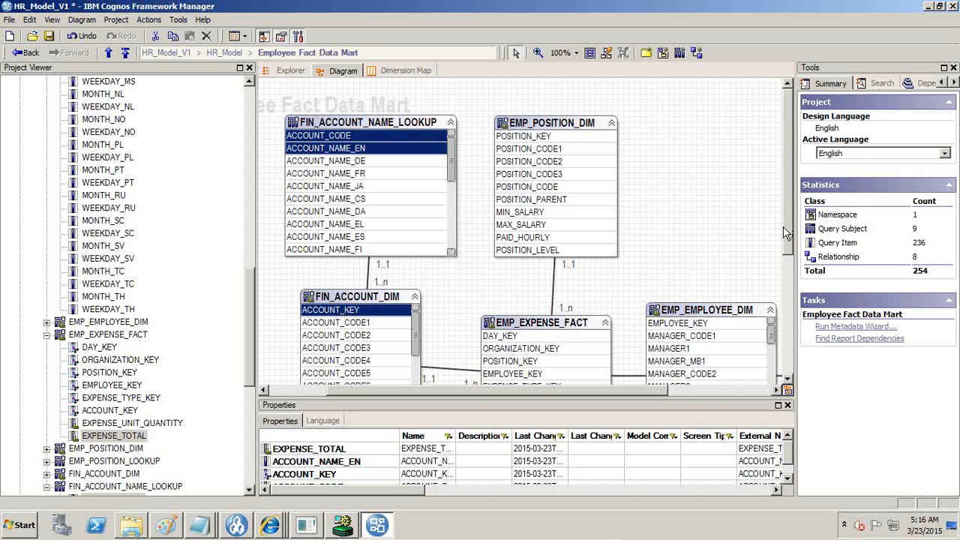
drag(788, 233, 790, 292)
right_click(565, 334)
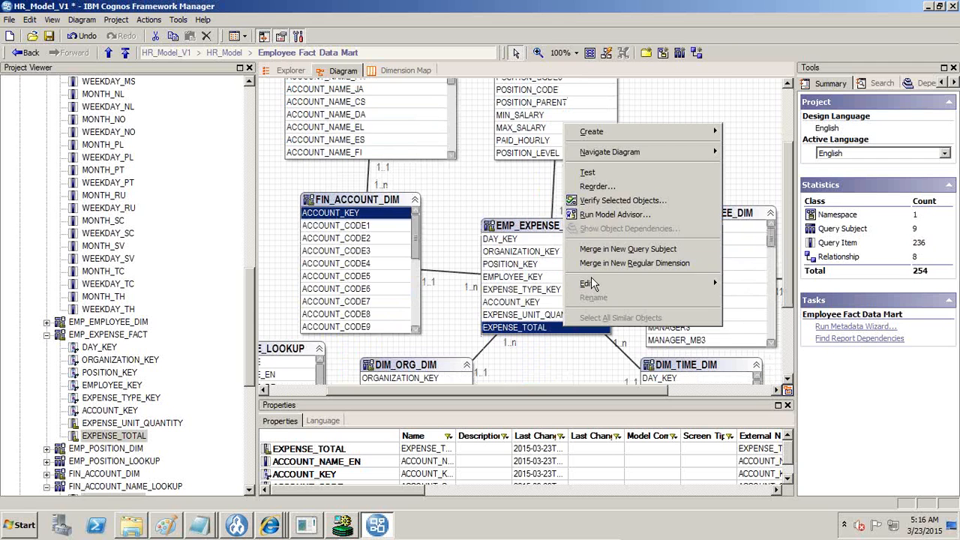
click(607, 173)
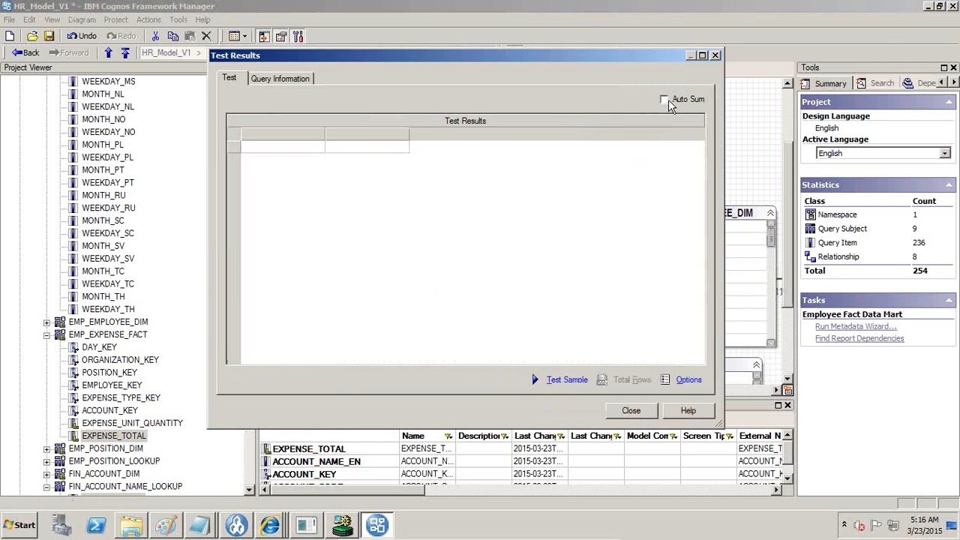
click(689, 103)
click(565, 376)
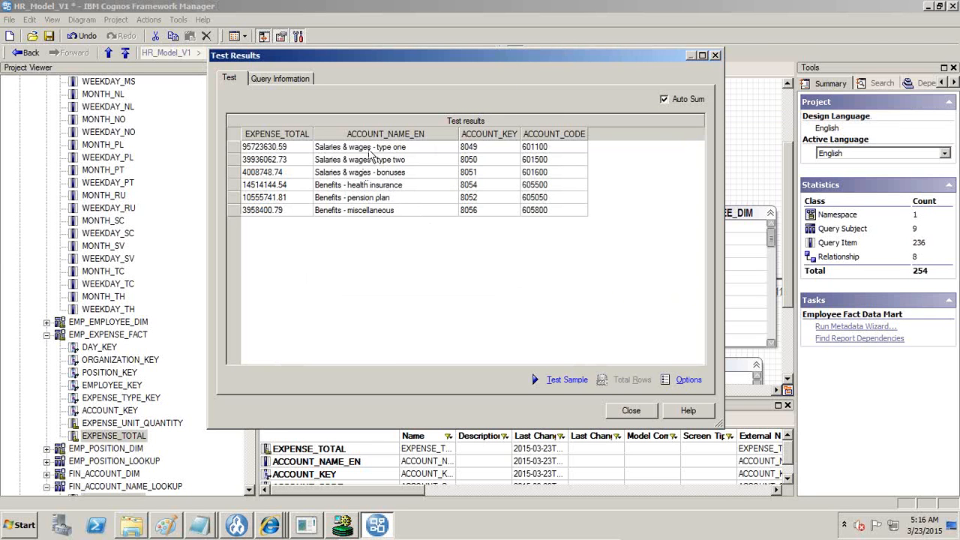
- Examine the expense total of each salary and benefit account in the test results, and close the results
drag(374, 153, 372, 212)
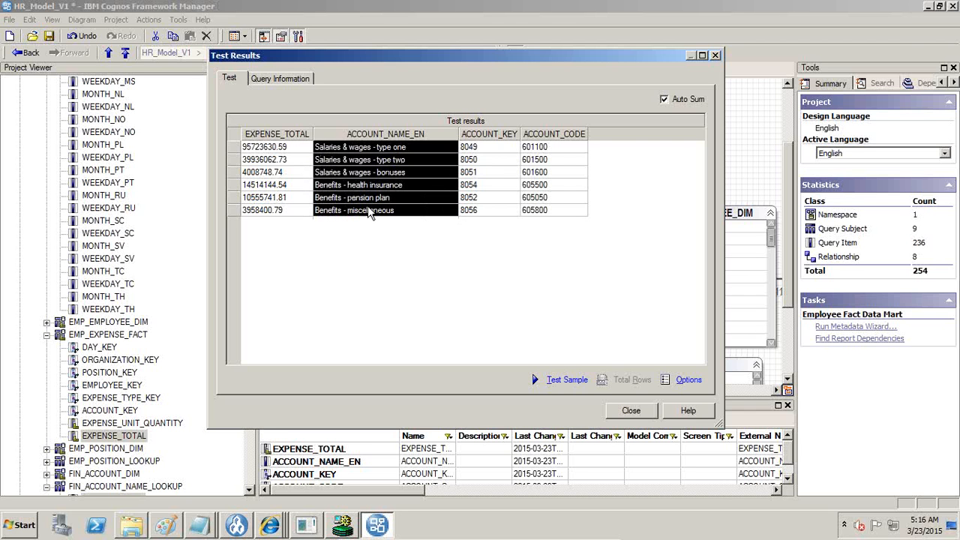
drag(380, 147, 376, 215)
drag(282, 150, 286, 201)
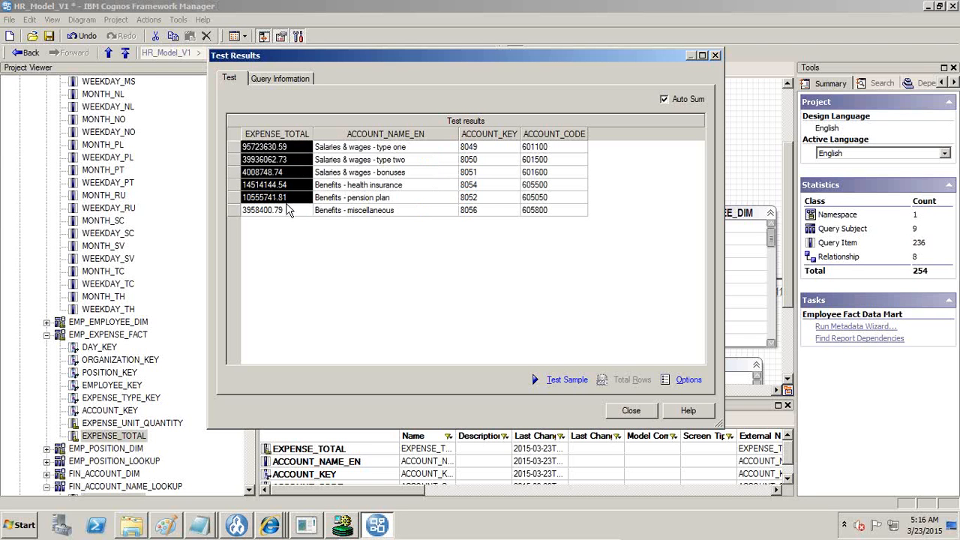
click(365, 201)
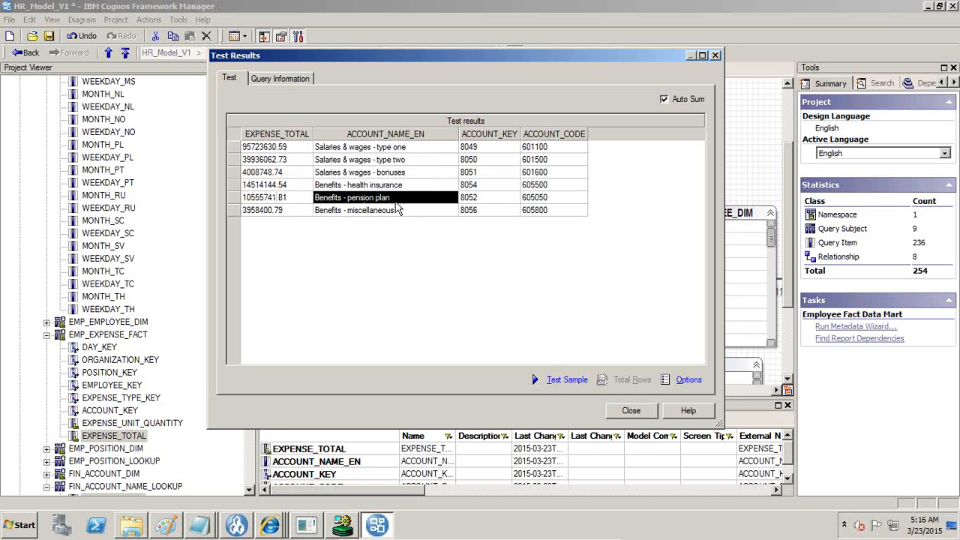
click(289, 201)
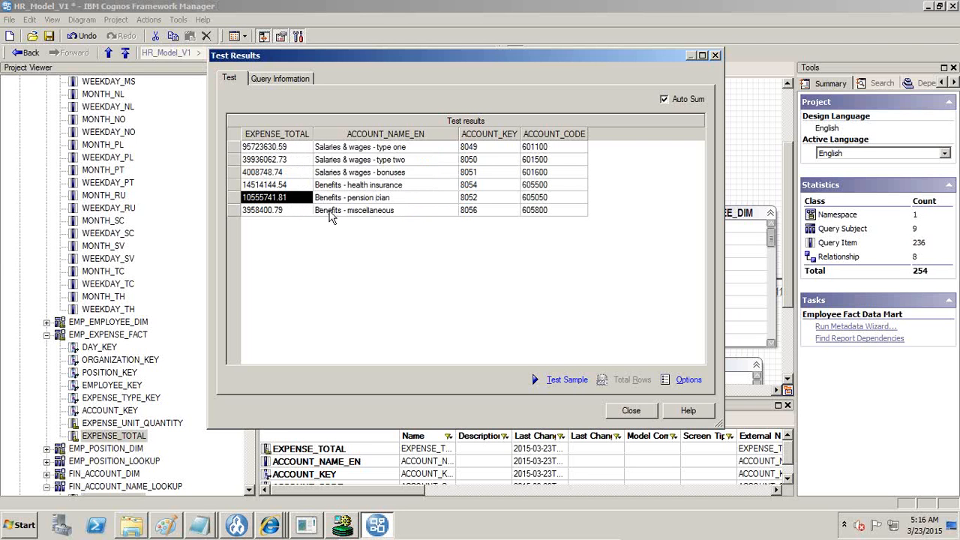
click(331, 213)
click(296, 213)
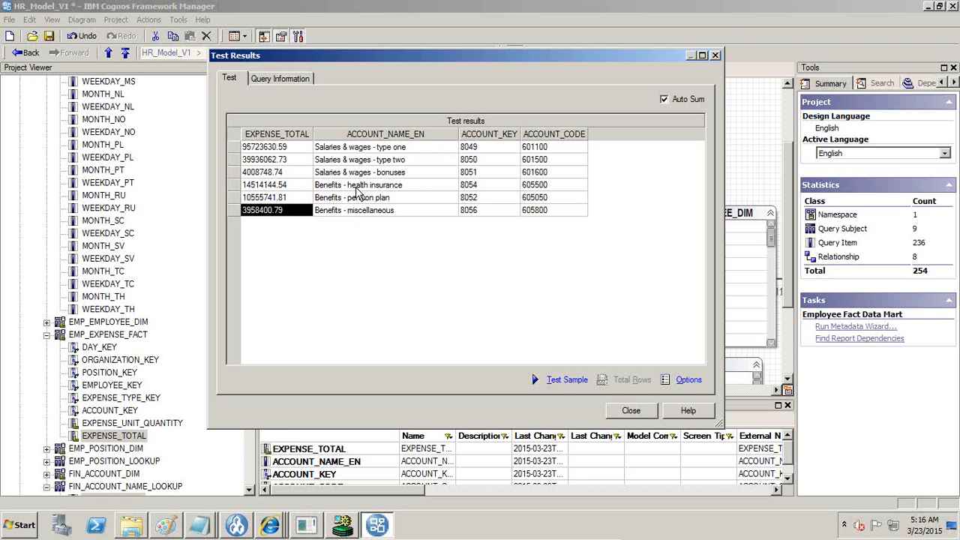
click(356, 188)
click(285, 188)
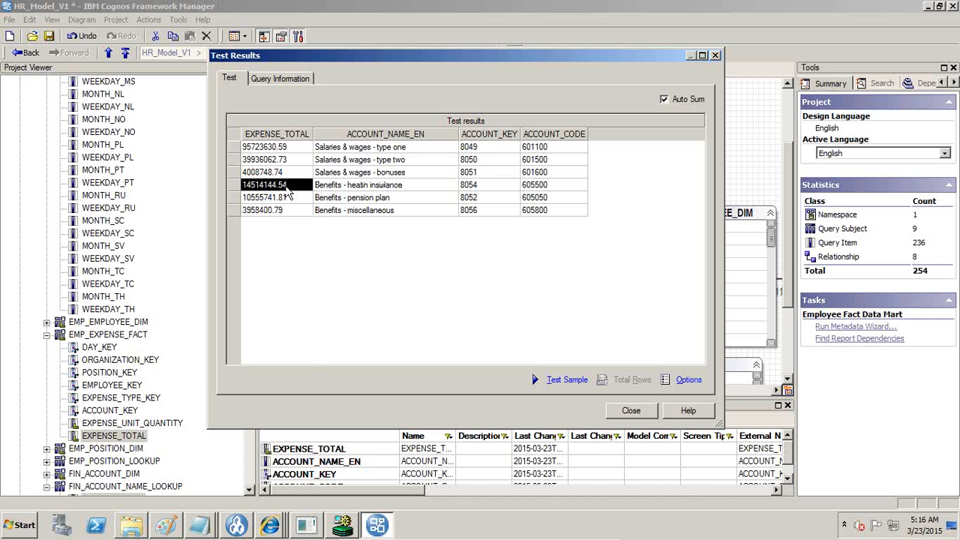
click(630, 411)
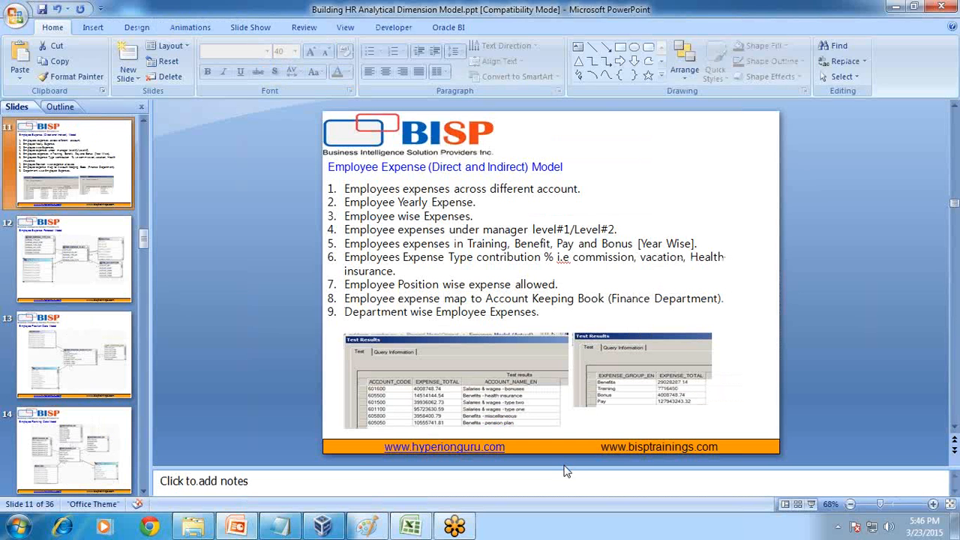
- Switch to PowerPoint and review the Employee Expense (Direct and Indirect) Model requirements as a full-screen slide, ending the slide show when done
click(581, 532)
key(shift+F5)
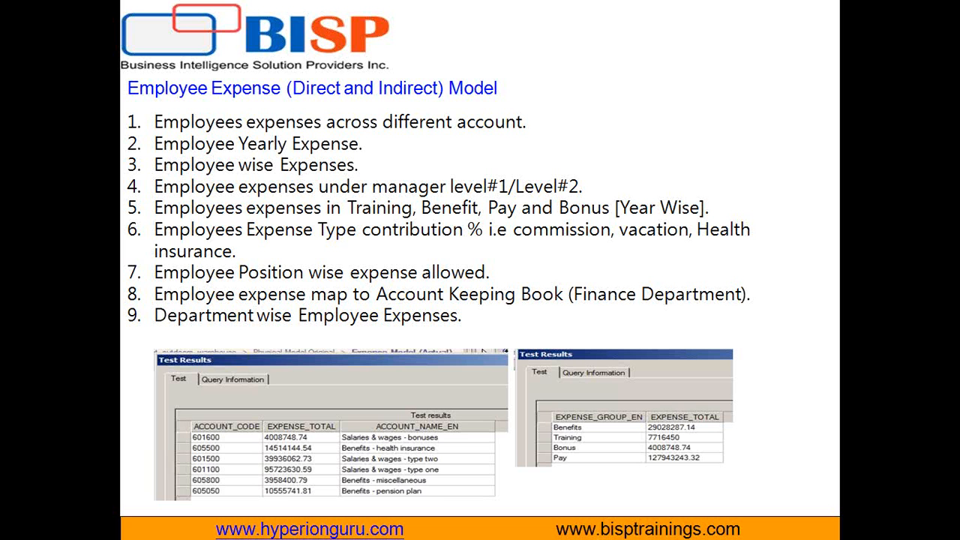
key(super)
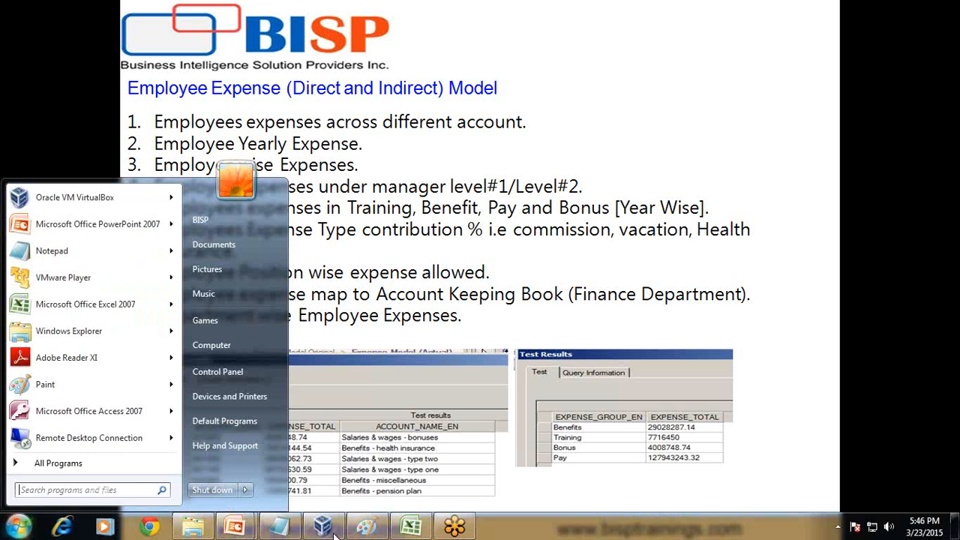
click(453, 530)
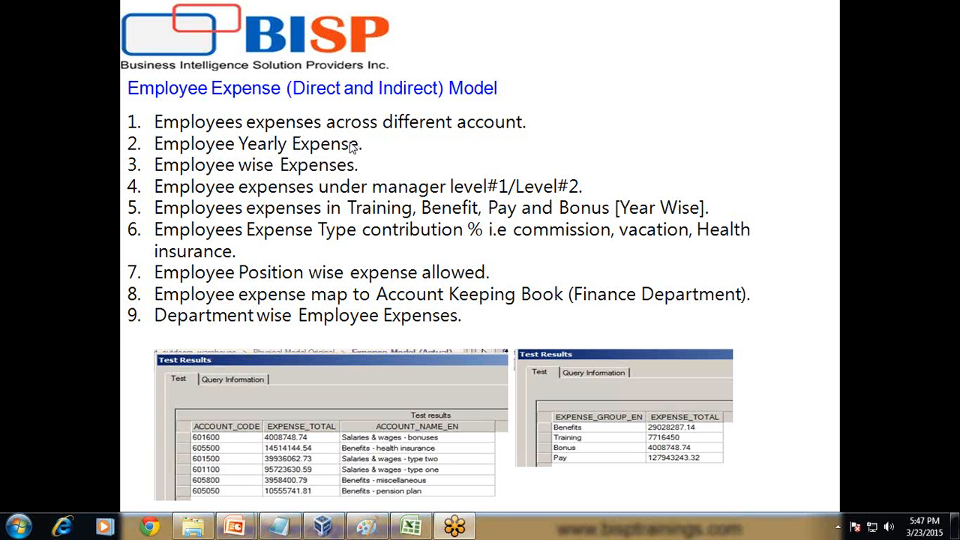
click(527, 165)
key(Escape)
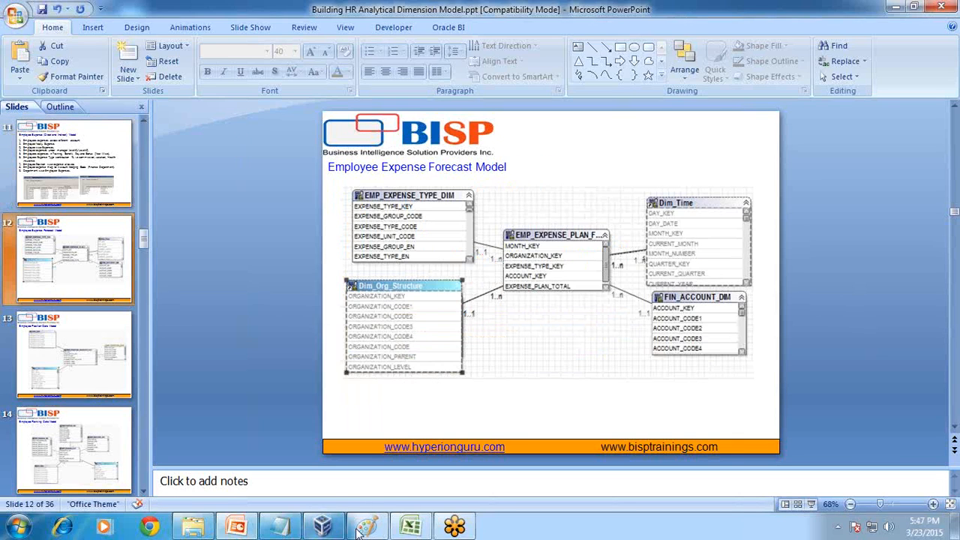
- Return to Framework Manager and trace how EXPENSE_TOTAL in EMP_EXPENSE_FACT relates to the month attributes of DIM_TIME_DIM
click(330, 527)
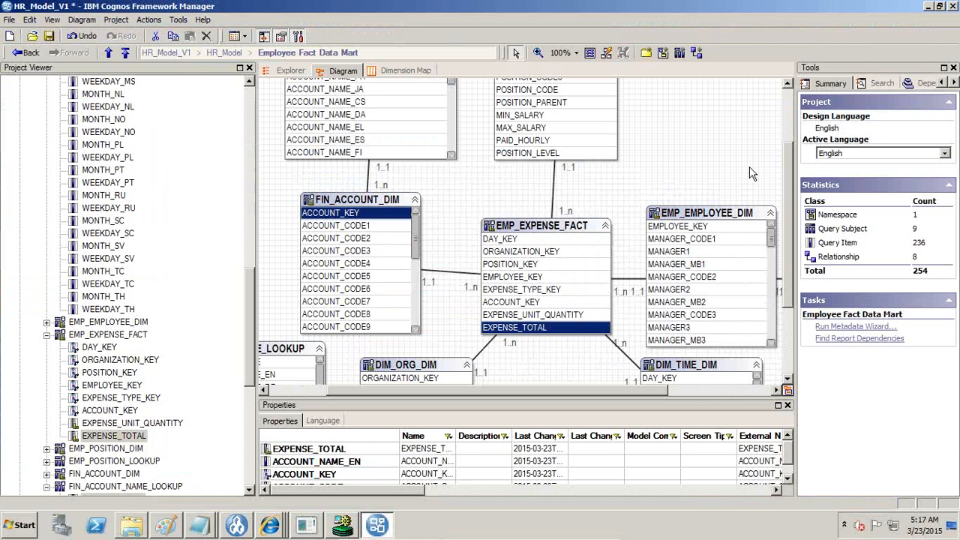
click(720, 164)
click(543, 332)
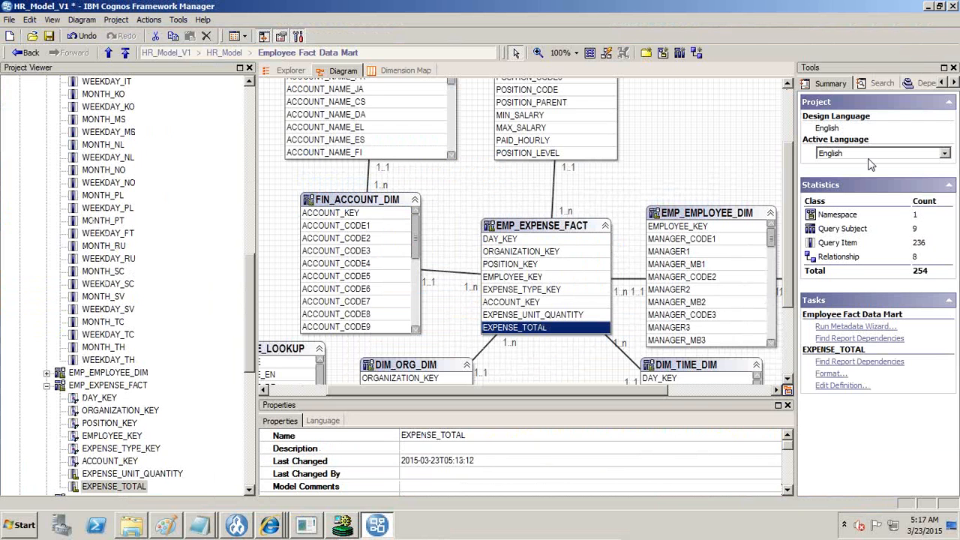
scroll(787, 390, down, 4)
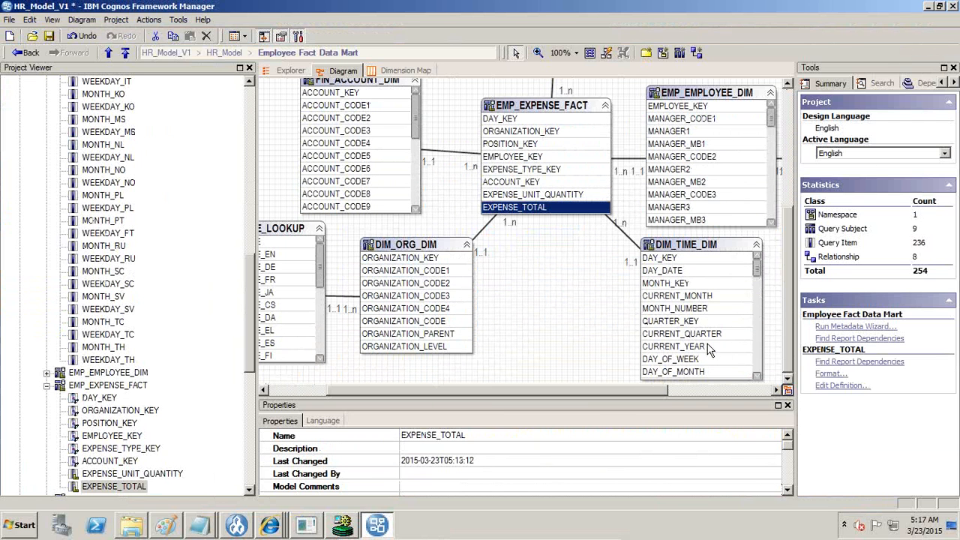
click(684, 296)
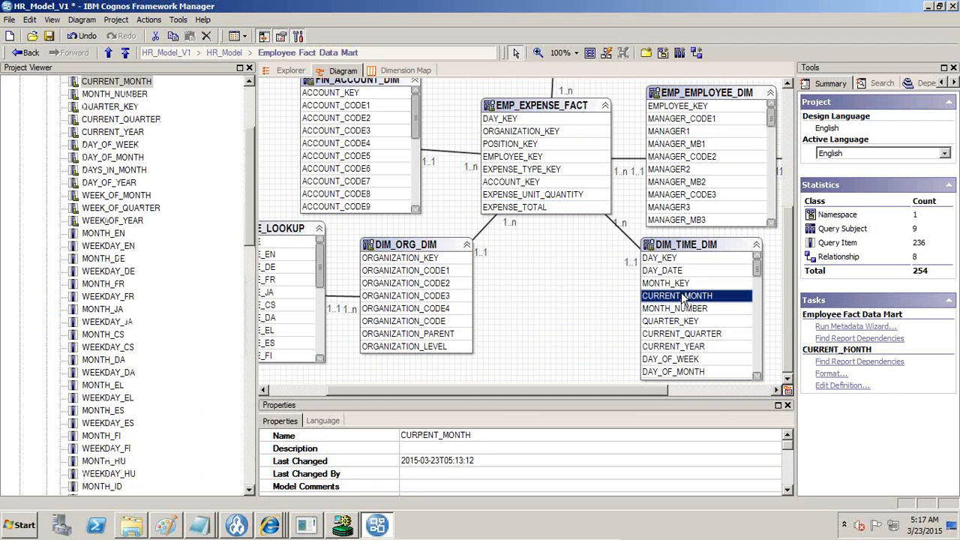
ctrl+click(532, 208)
click(631, 244)
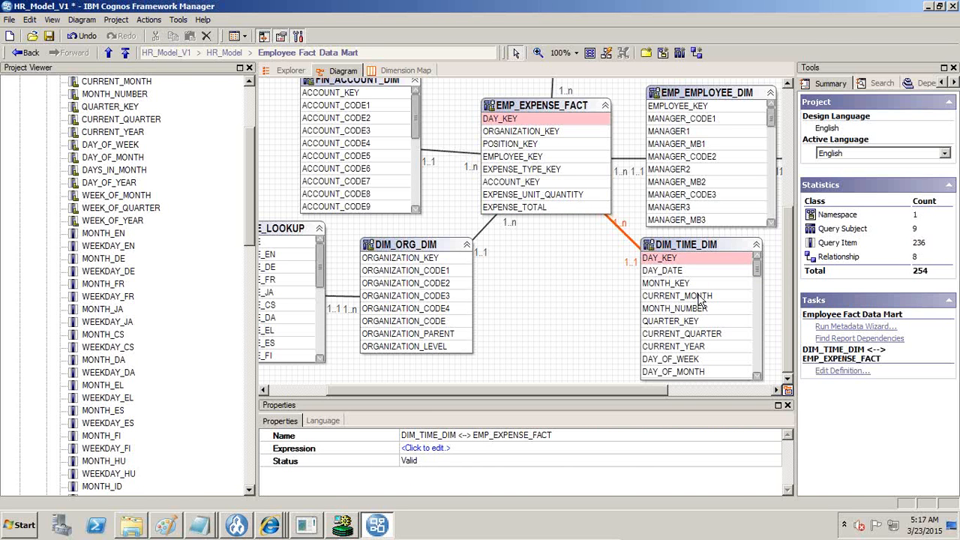
click(527, 208)
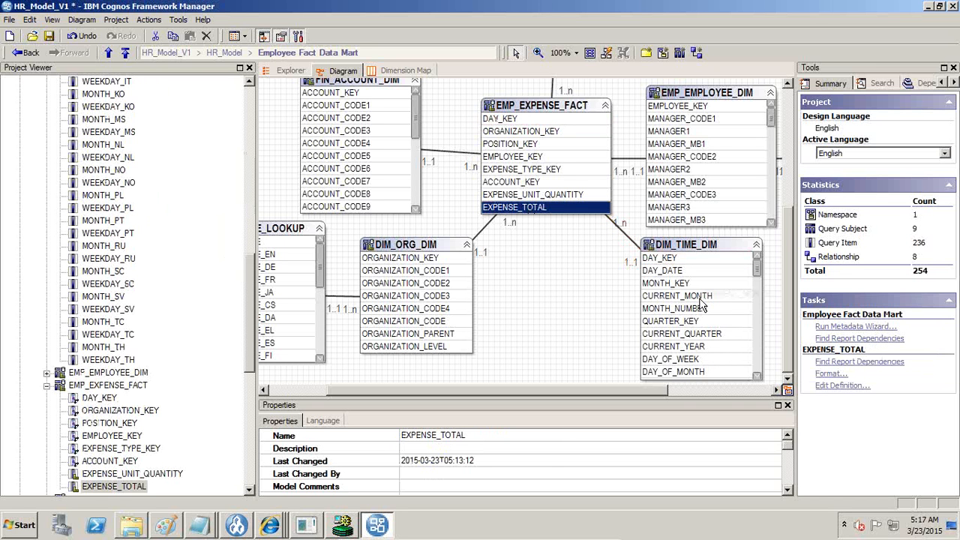
ctrl+click(689, 347)
right_click(689, 348)
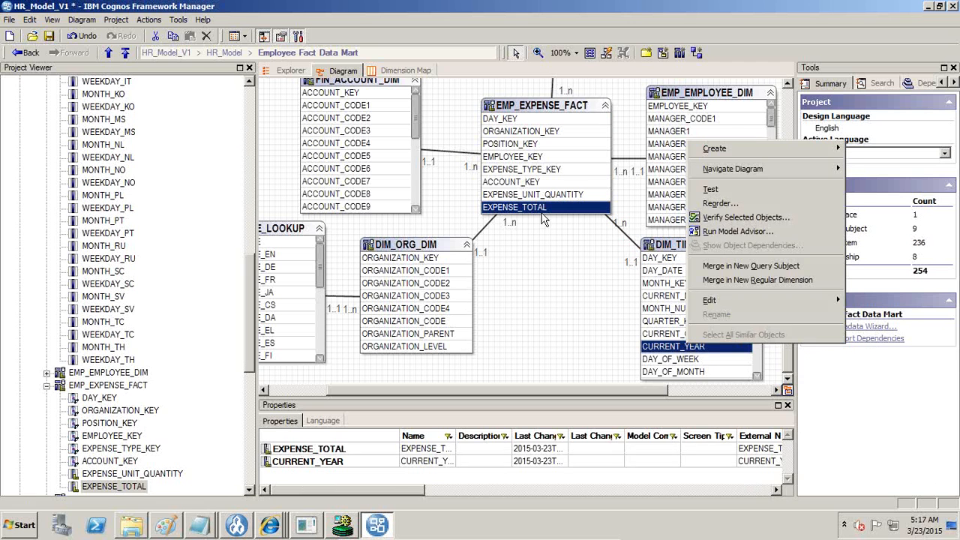
click(541, 211)
- Set the Usage property of CURRENT_YEAR in DIM_TIME_DIM to Identifier
click(667, 347)
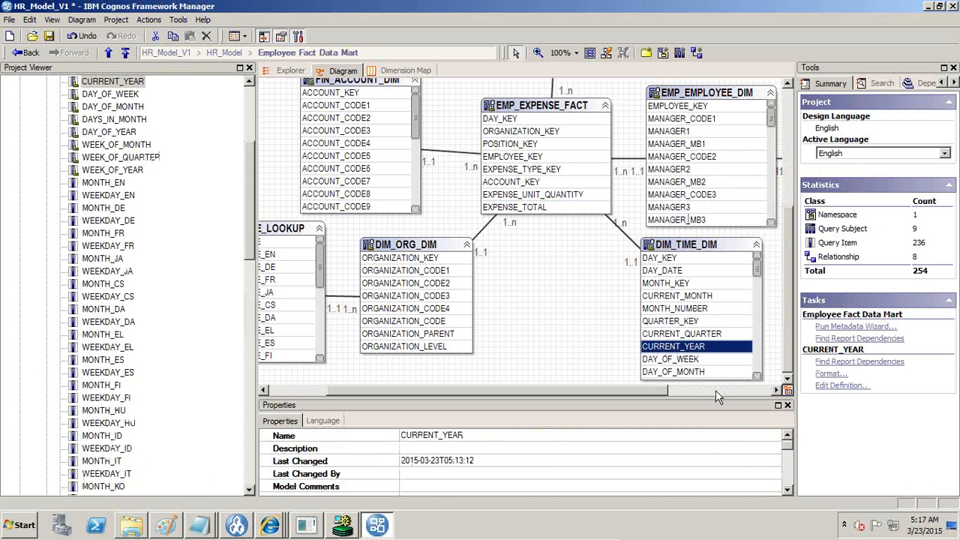
scroll(790, 488, down, 4)
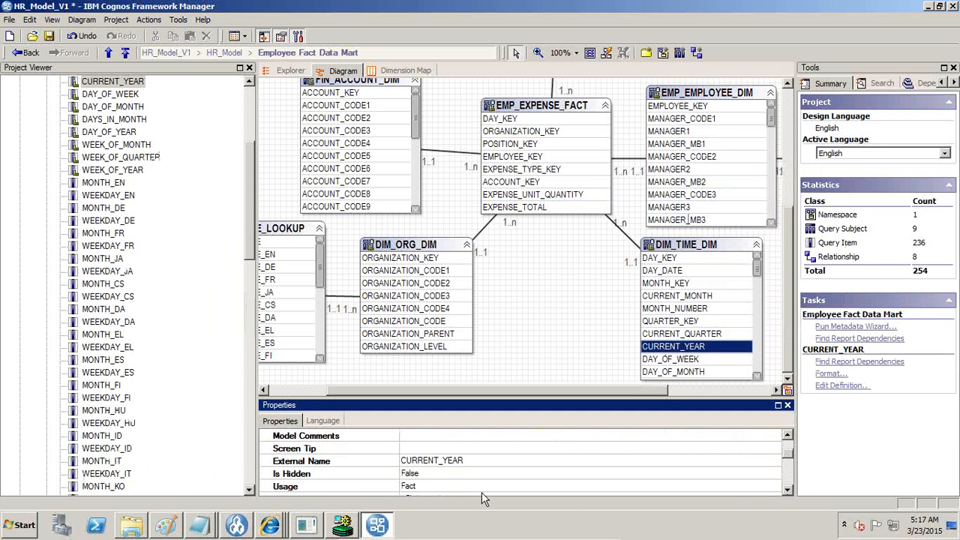
click(474, 487)
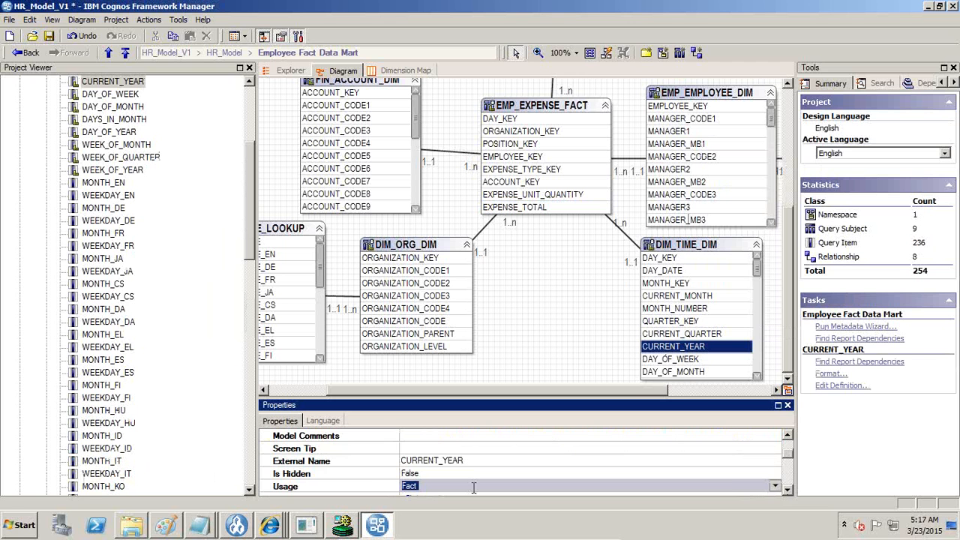
double_click(474, 487)
- Switch to the untitled Notepad note and add the lines "1999+2000", "Year : Attribute" and "Year : SHouldn't consider as Fact"
click(199, 524)
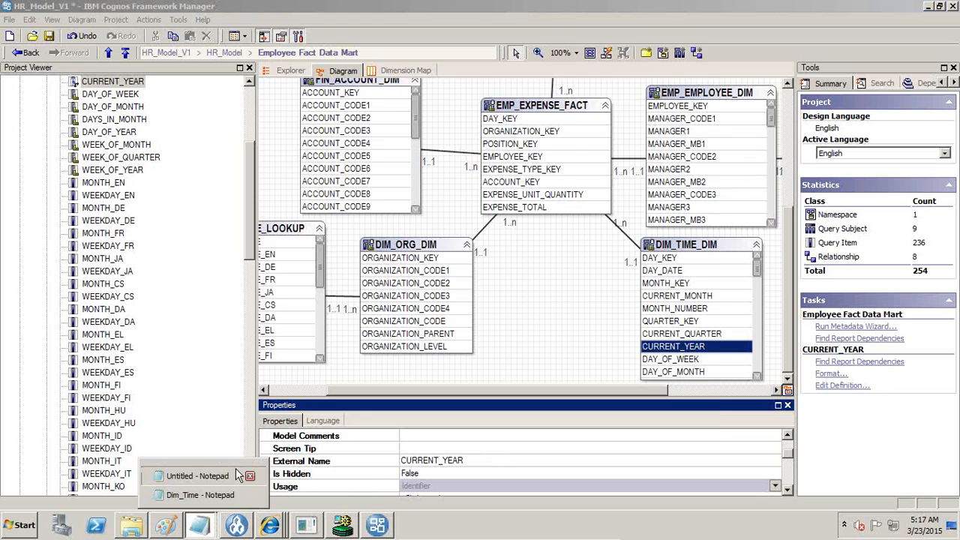
click(237, 476)
click(263, 172)
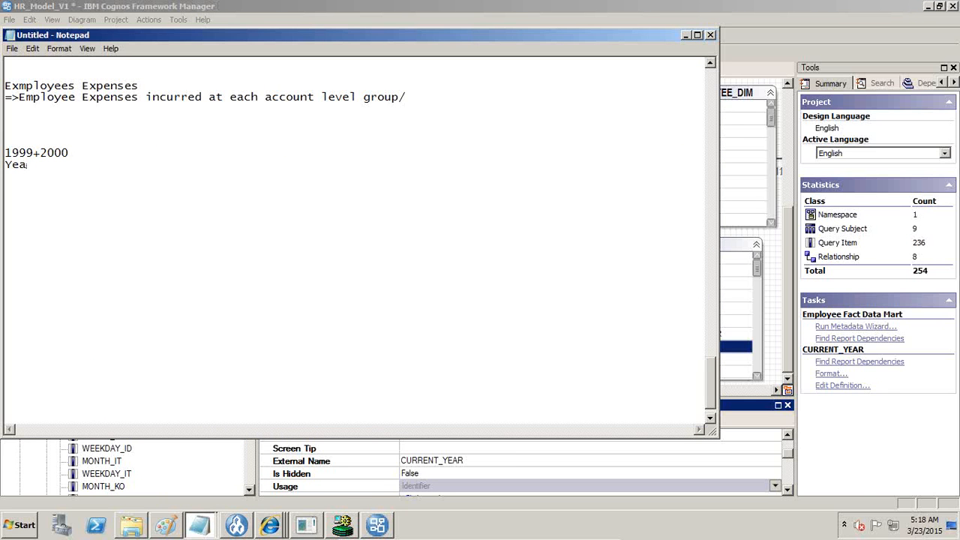
text(bute)
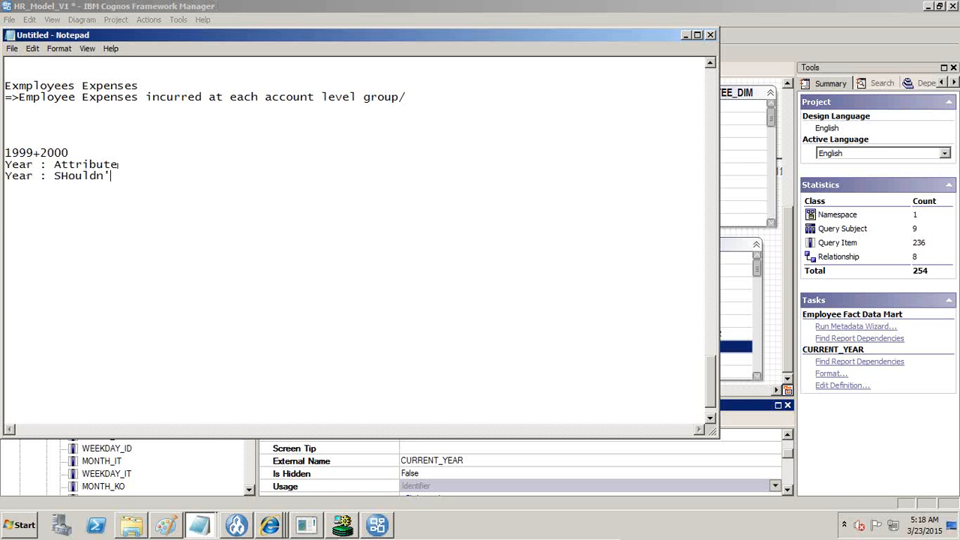
text(der as Fact)
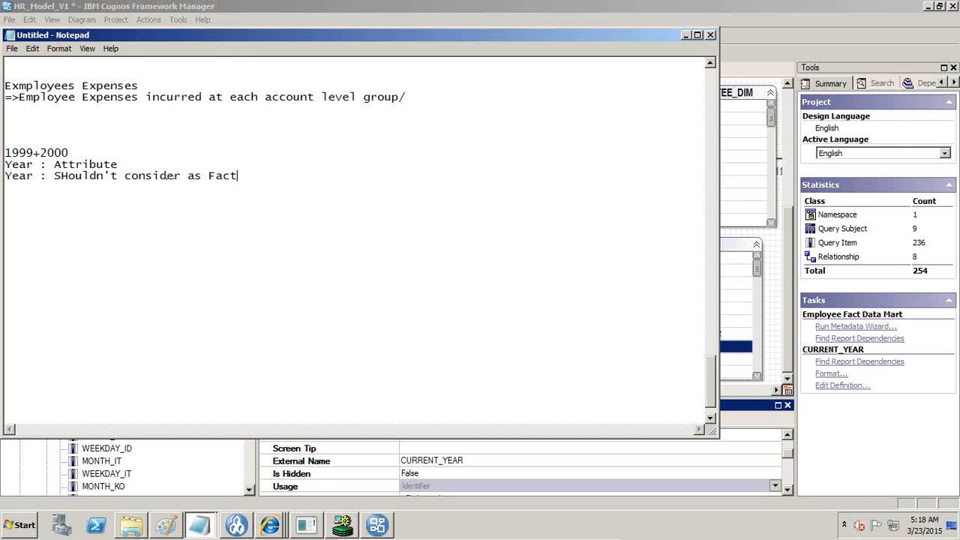
key(alt+Tab)
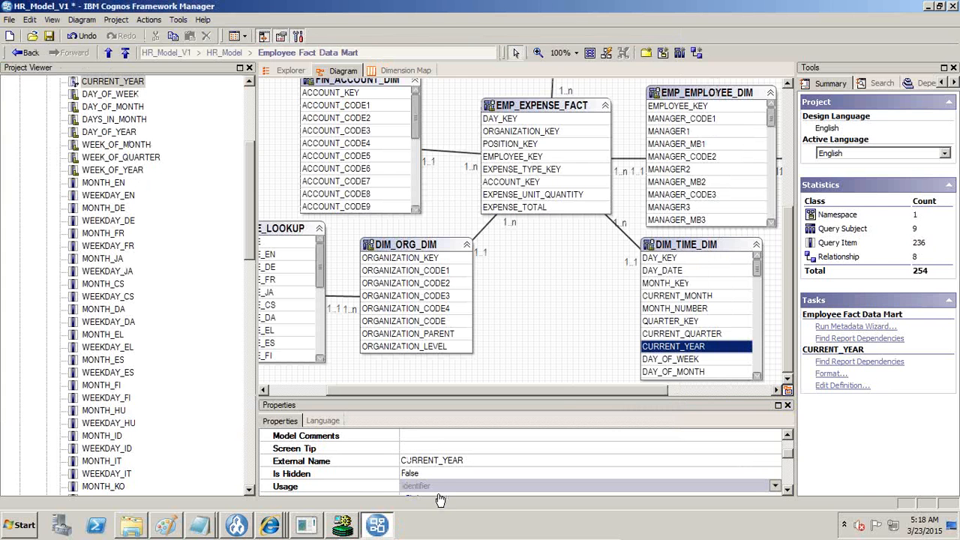
- Test CURRENT_YEAR from DIM_TIME_DIM together with EXPENSE_TOTAL from EMP_EXPENSE_FACT with Auto Sum enabled, and examine the yearly expense rows
click(665, 351)
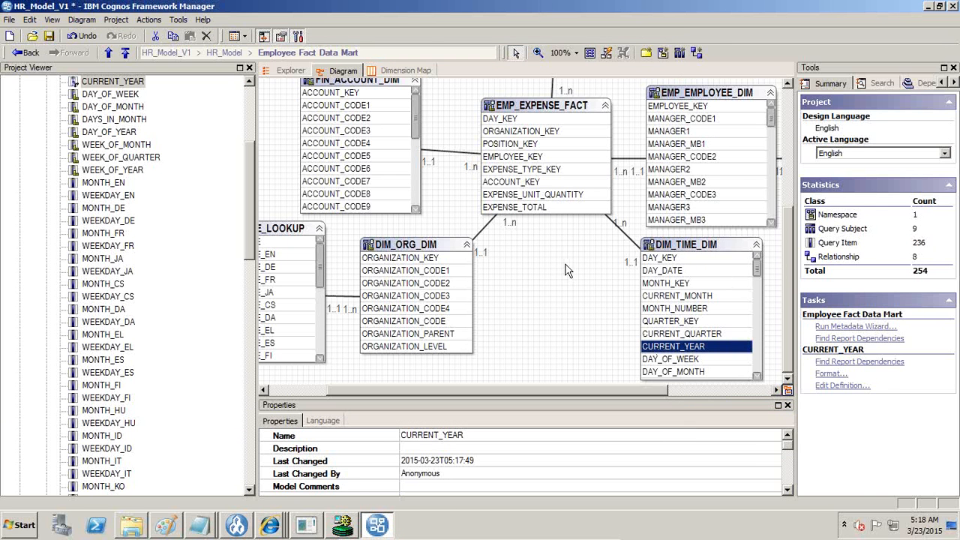
click(687, 336)
click(684, 348)
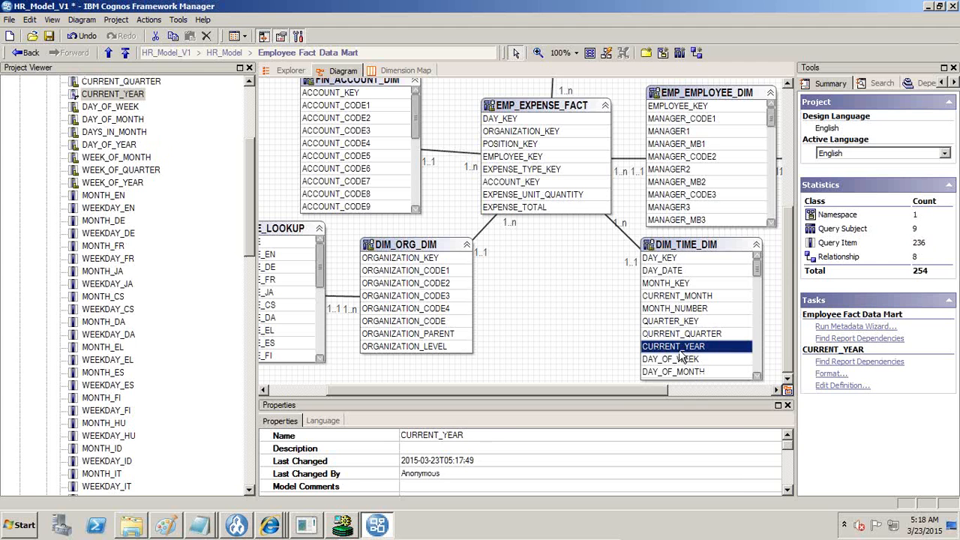
ctrl+click(526, 209)
right_click(527, 211)
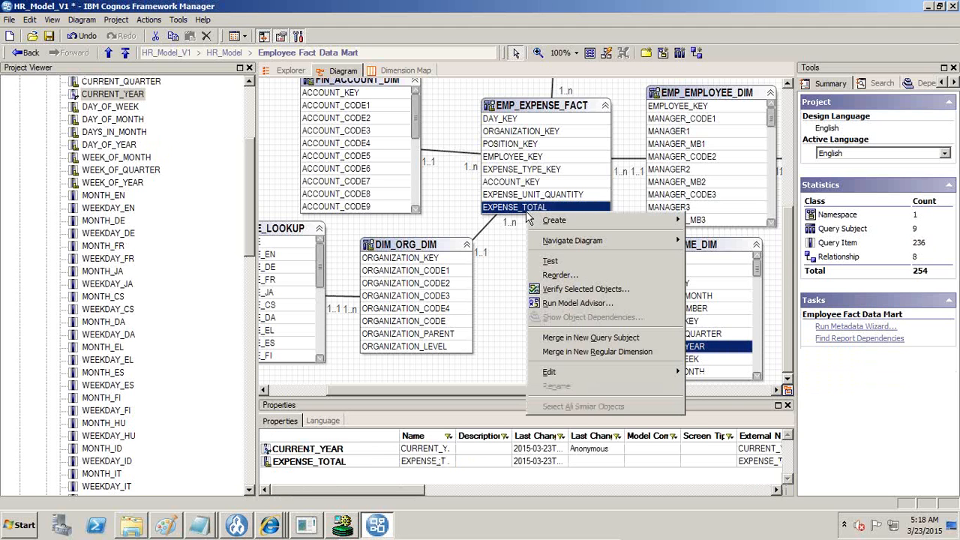
click(561, 264)
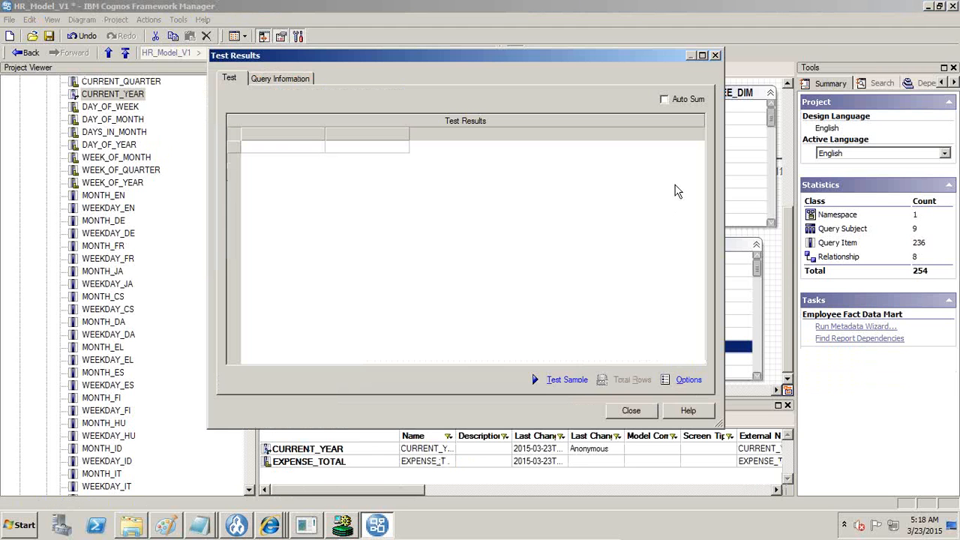
click(665, 99)
click(570, 379)
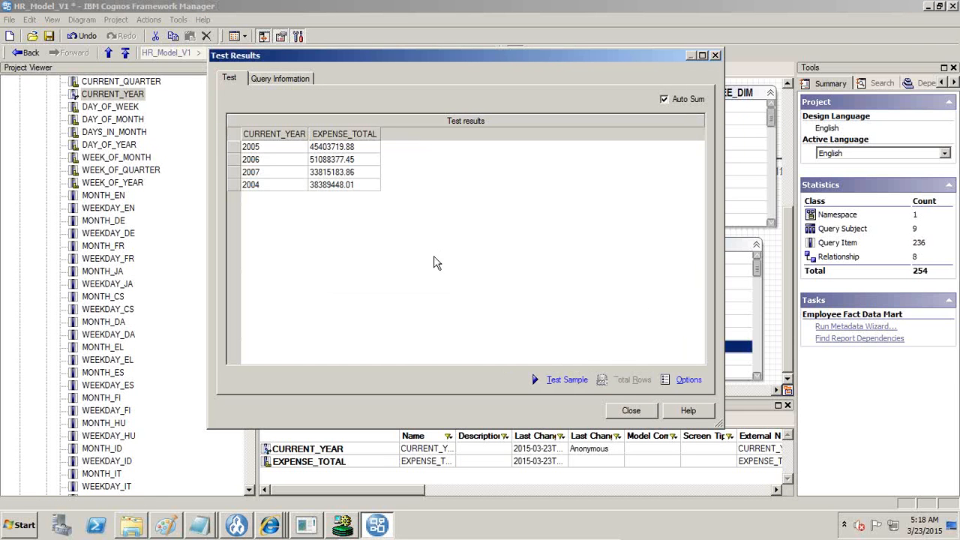
drag(267, 146, 262, 189)
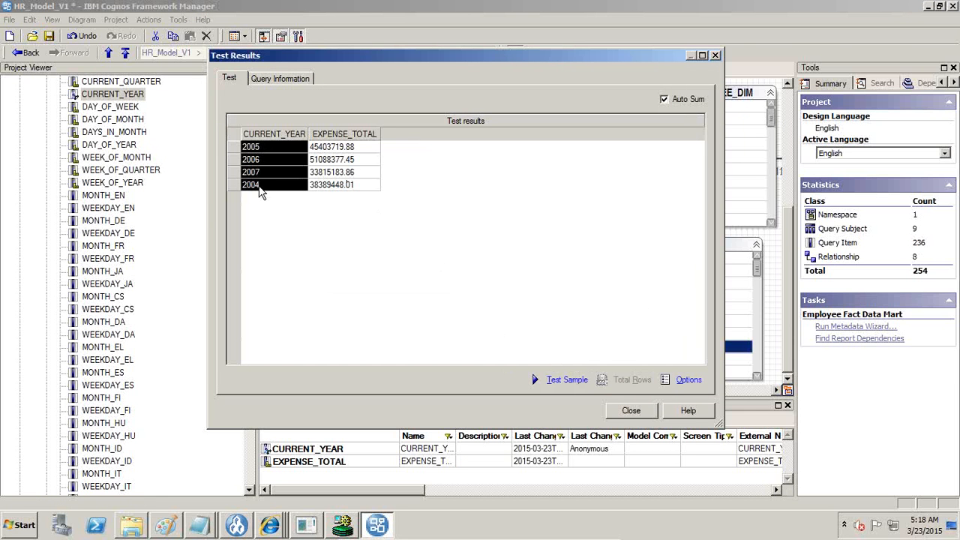
drag(355, 150, 356, 194)
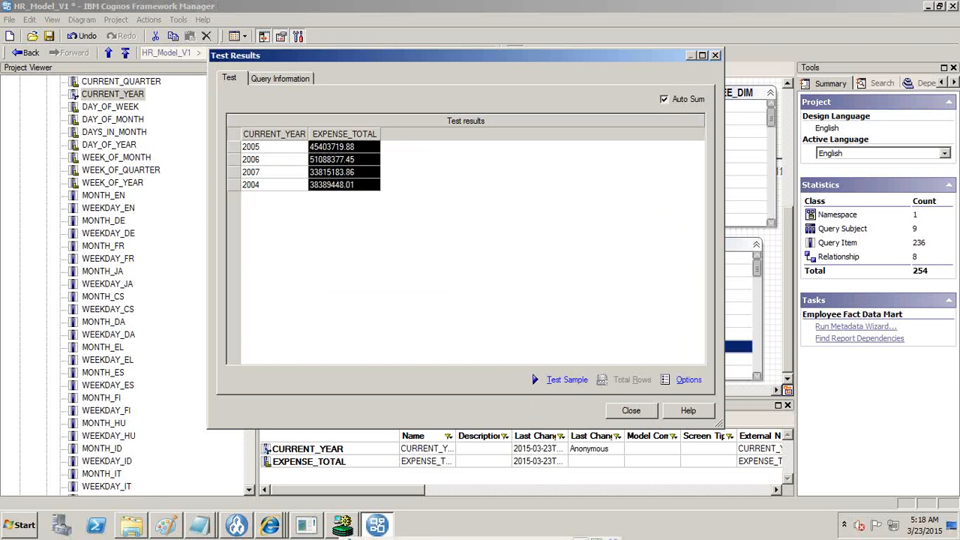
- Switch to PowerPoint to read the Employee Expense (Direct and Indirect) Model requirements on slide 11, and return to Framework Manager to close the test results
click(581, 530)
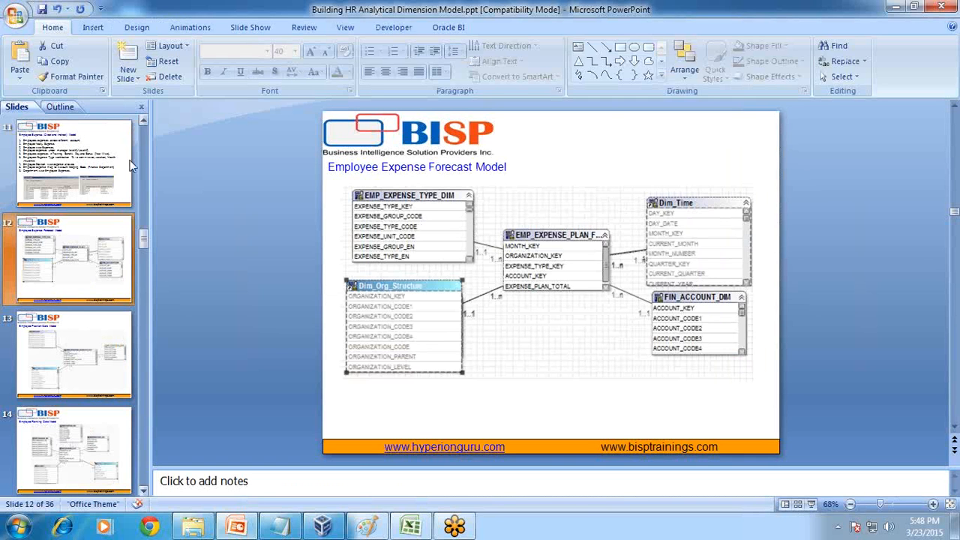
click(85, 156)
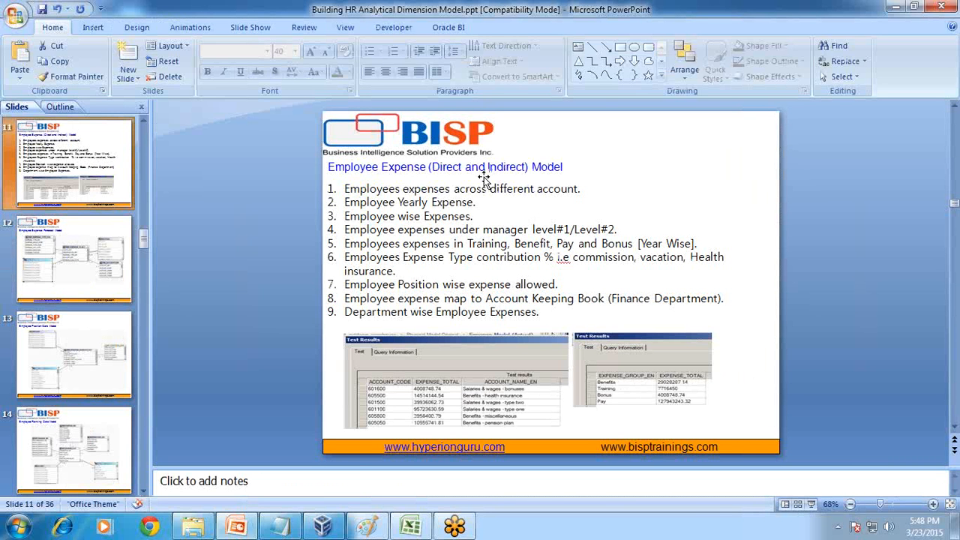
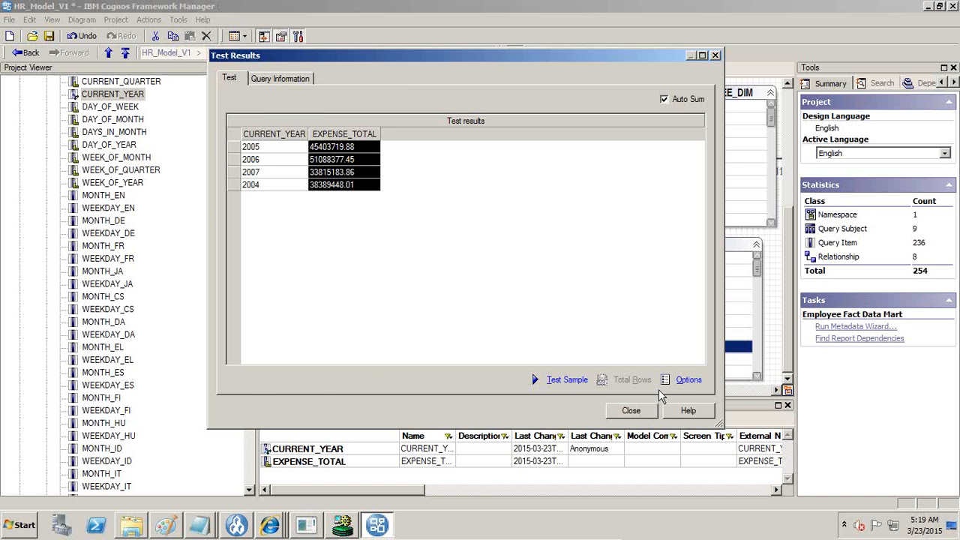
click(643, 417)
click(631, 411)
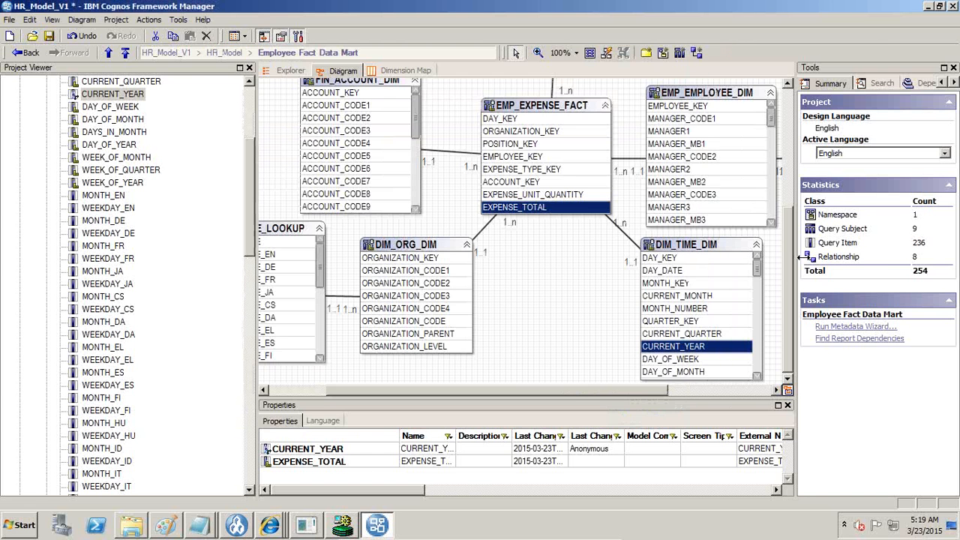
- Test FIRST_NAME from EMP_EMPLOYEE_DIM together with EXPENSE_TOTAL using Auto Sum to check employee-wise expenses, and close the results
drag(789, 289, 797, 203)
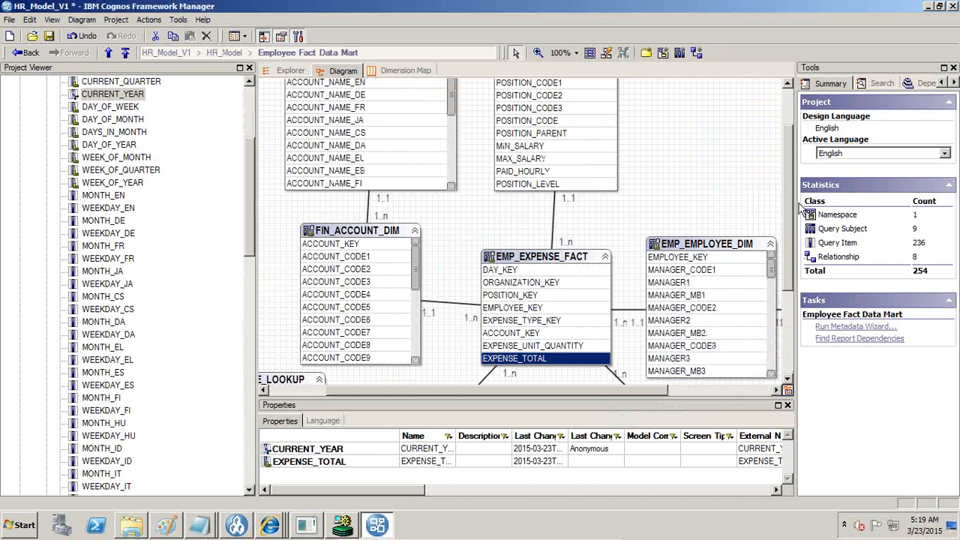
click(714, 248)
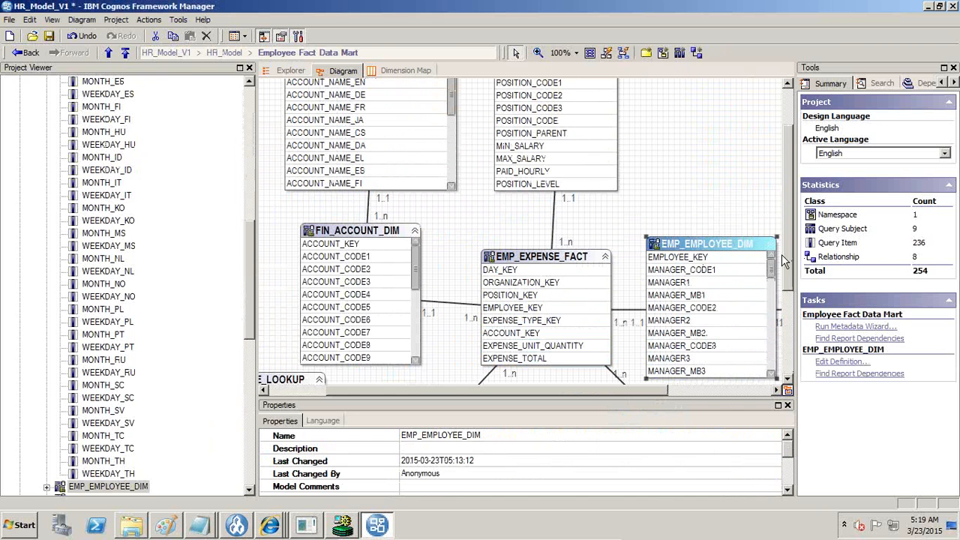
drag(771, 264, 770, 307)
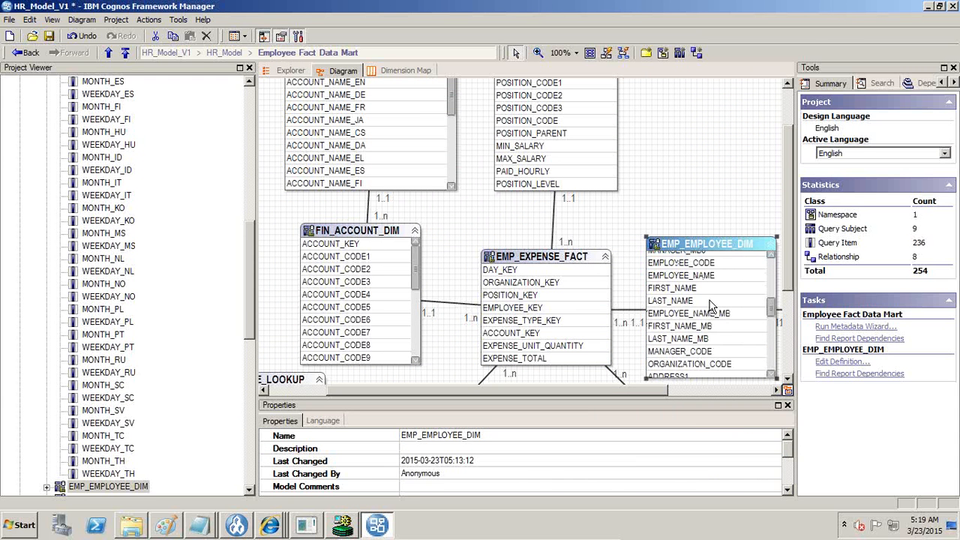
click(696, 290)
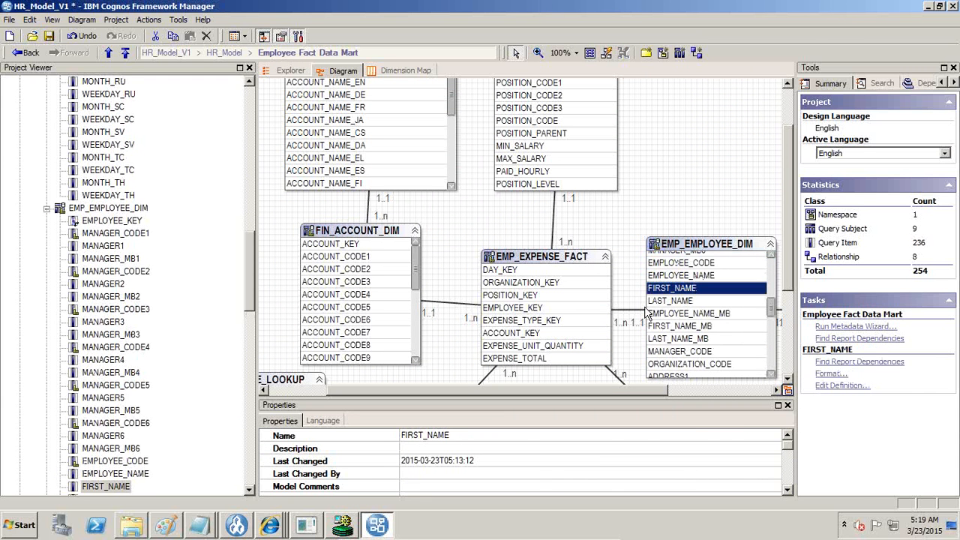
ctrl+click(564, 361)
right_click(562, 363)
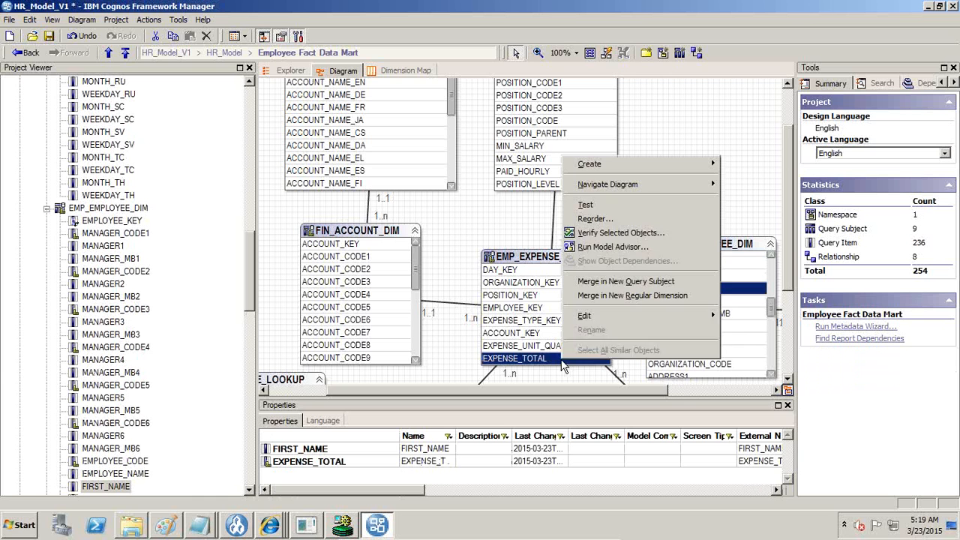
click(611, 204)
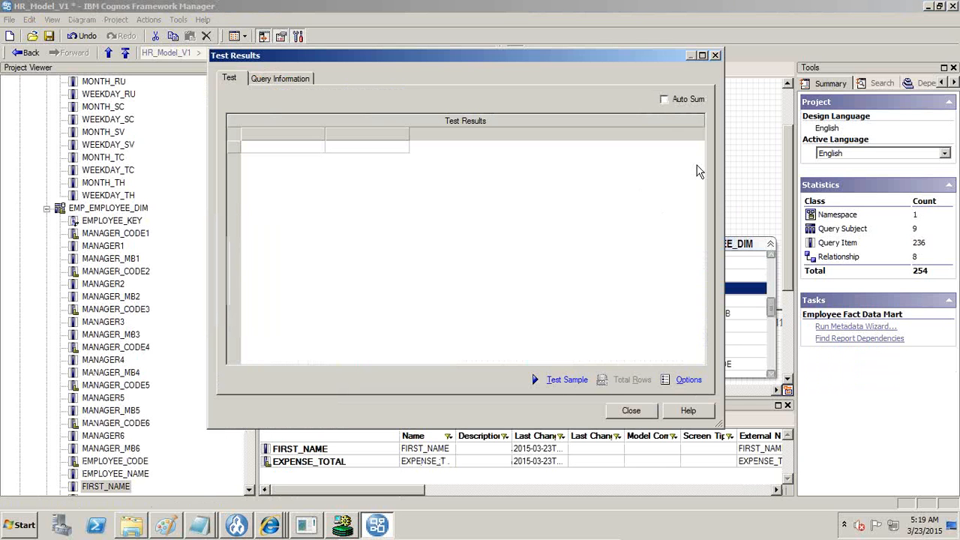
click(663, 99)
click(567, 376)
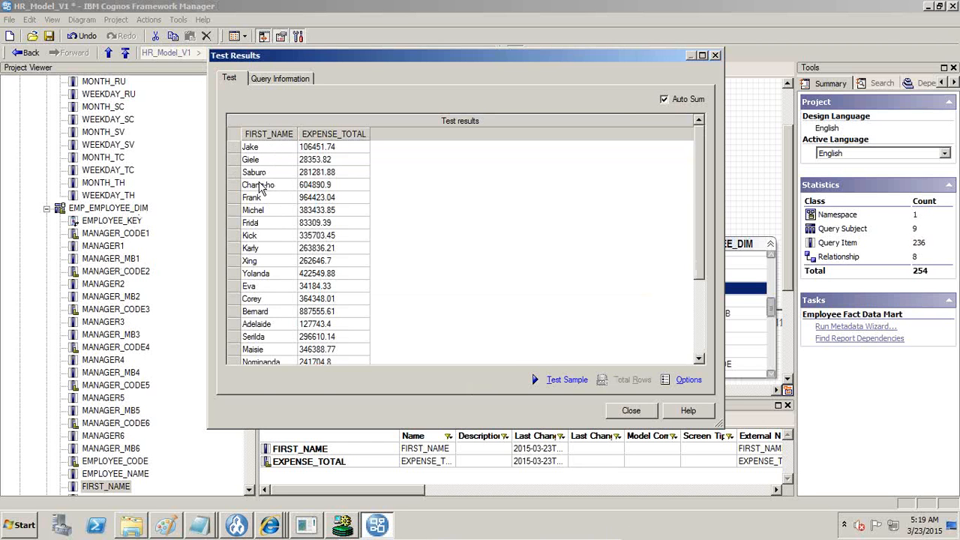
click(631, 411)
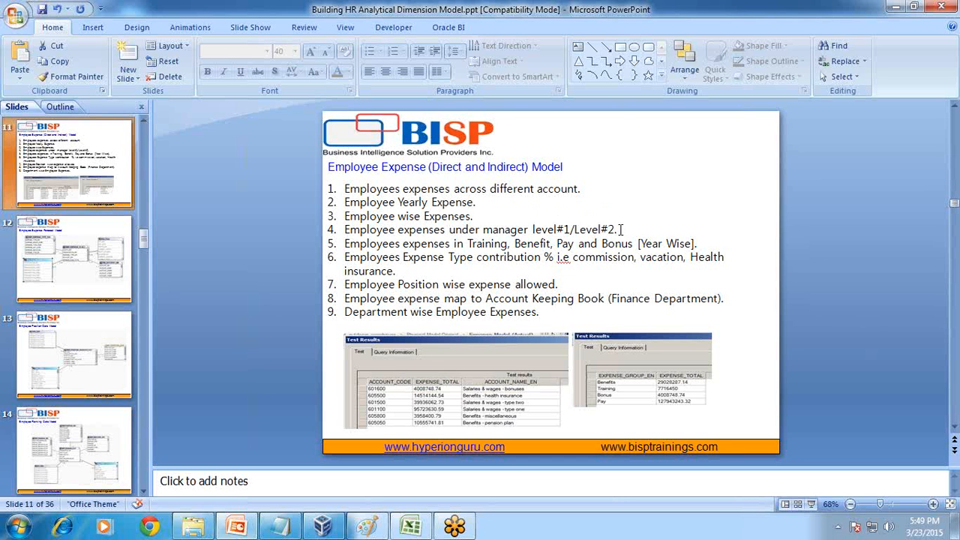
- Switch to PowerPoint to highlight the manager level#1/Level#2 expense requirement, and return to Framework Manager to survey the Employee Fact Data Mart diagram
drag(621, 230, 343, 230)
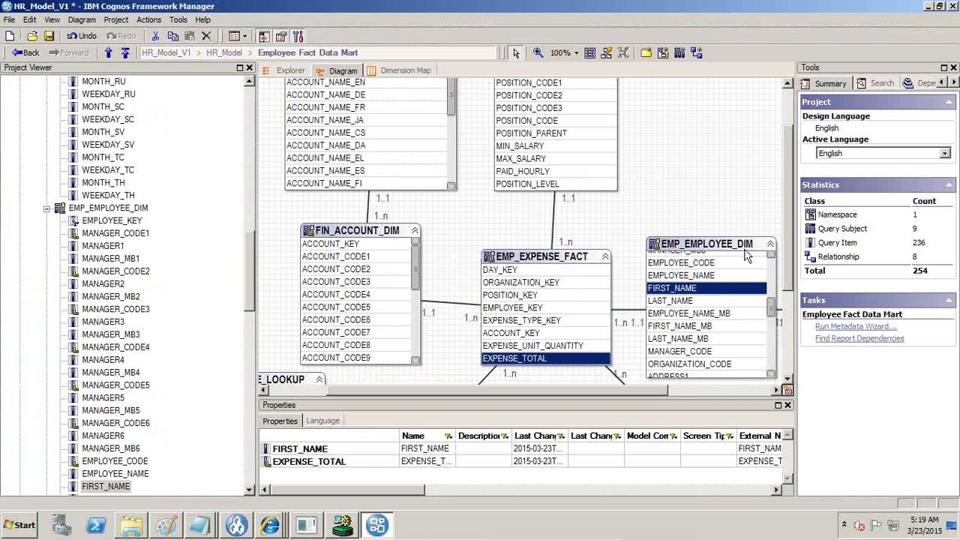
drag(787, 251, 787, 341)
drag(564, 391, 504, 391)
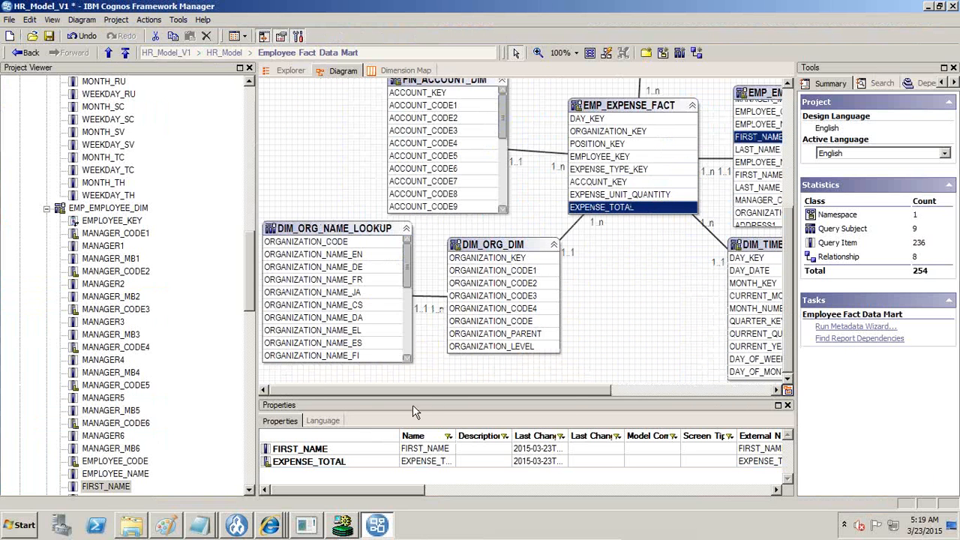
drag(787, 347, 787, 90)
drag(551, 390, 506, 409)
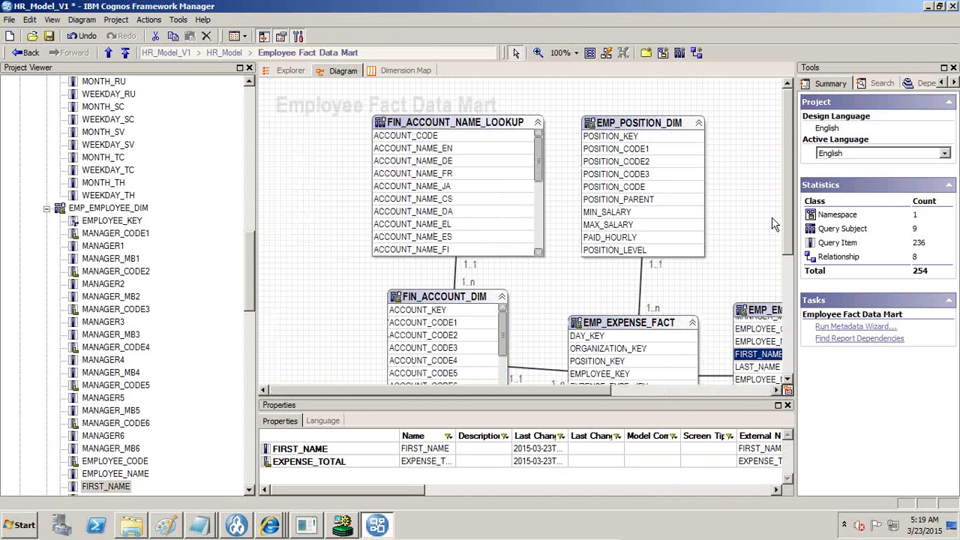
drag(787, 225, 788, 256)
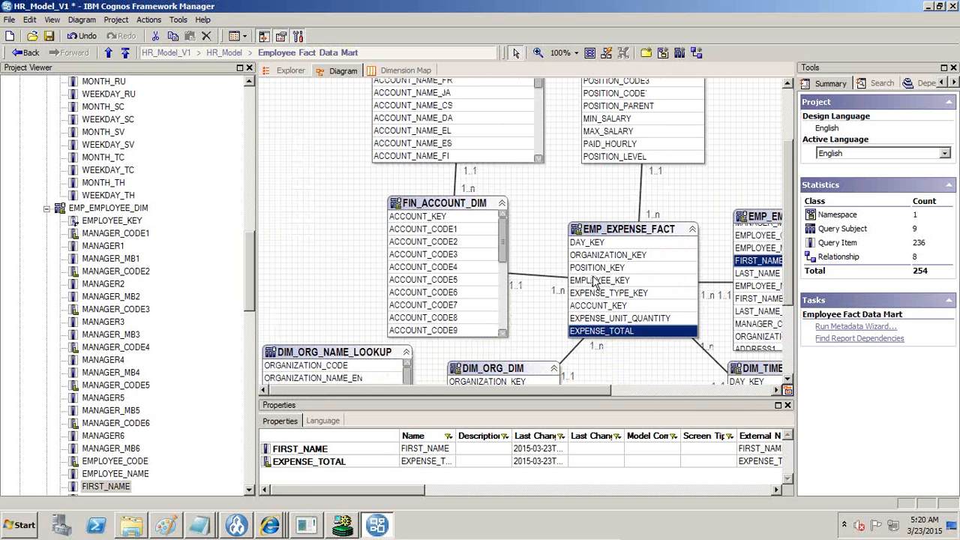
- Check the DAY_KEY, ORGANIZATION_KEY and POSITION_KEY items of EMP_EXPENSE_FACT and trace its POSITION_KEY relationship to EMP_POSITION_DIM
click(603, 243)
click(602, 256)
click(604, 268)
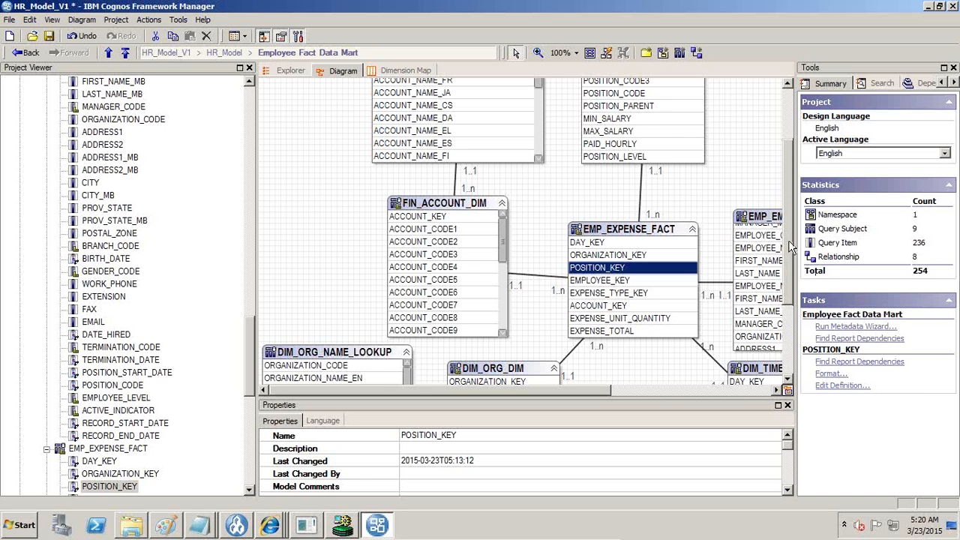
scroll(788, 247, up, 3)
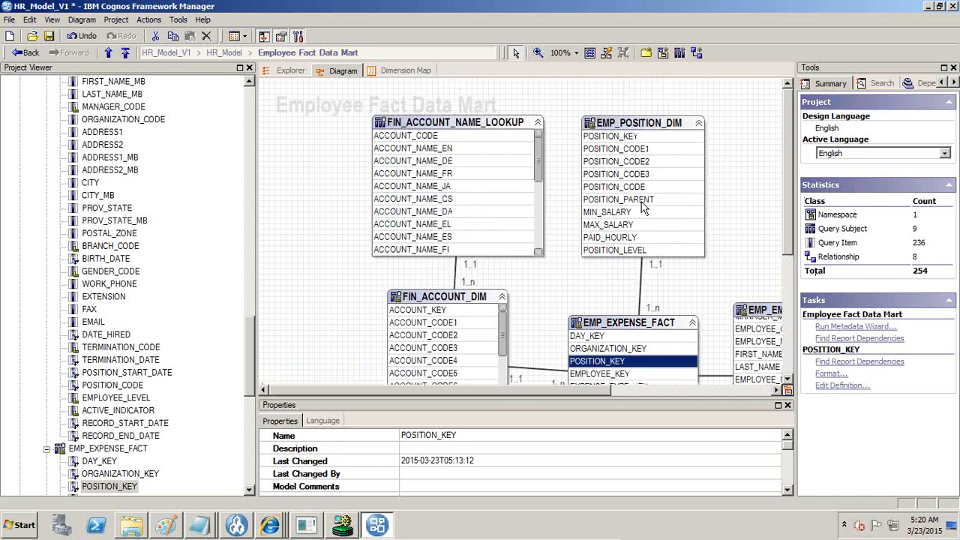
click(649, 126)
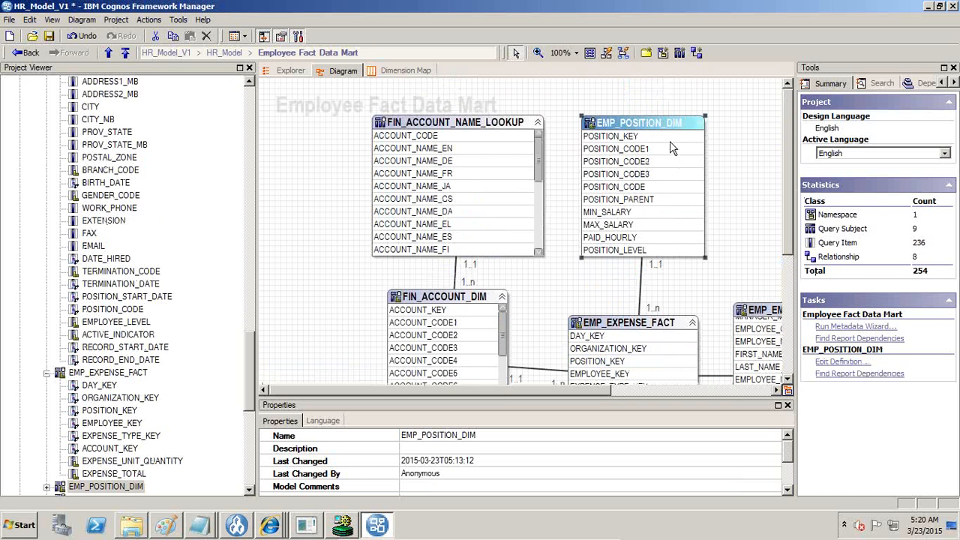
click(637, 175)
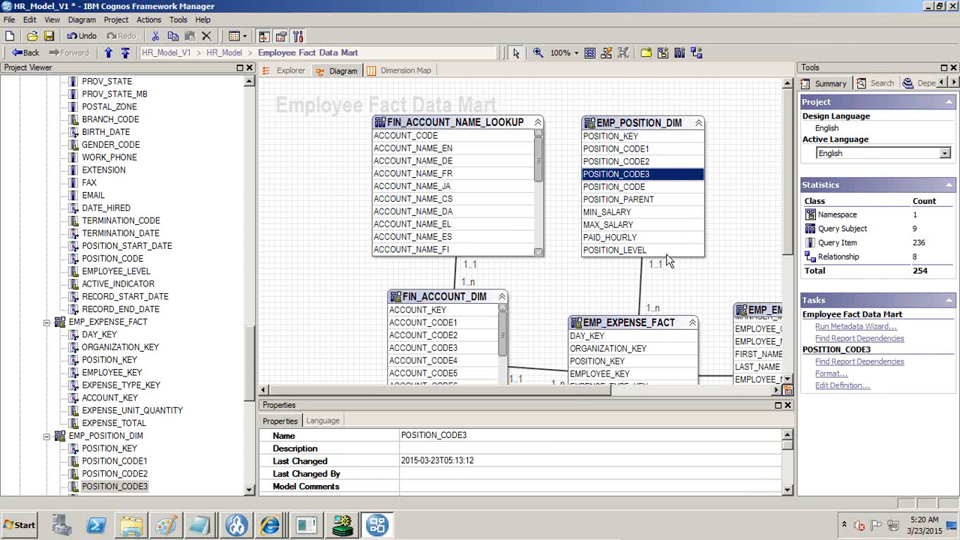
click(627, 138)
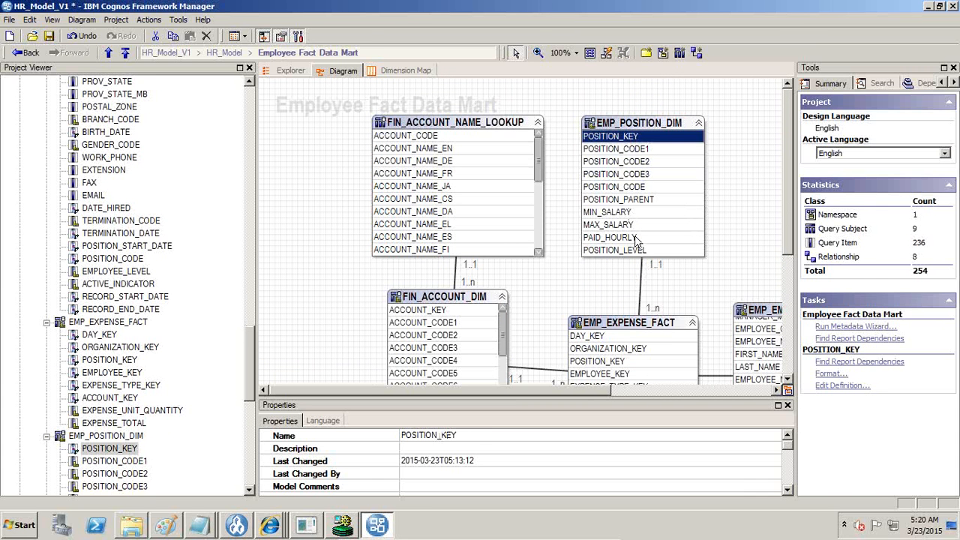
click(641, 295)
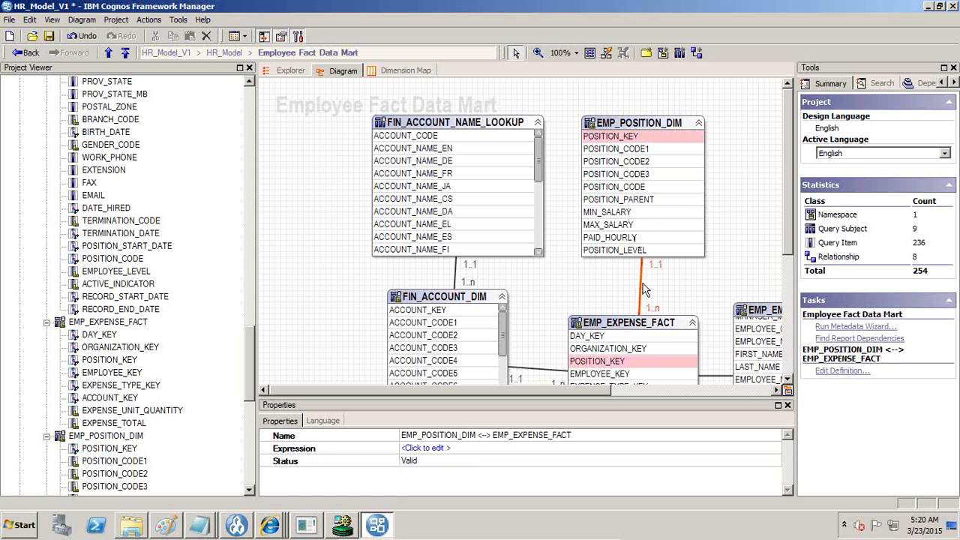
- Test a data sample of the EMP_POSITION_DIM query subject, look through its position code columns, and close the results
click(642, 128)
right_click(641, 127)
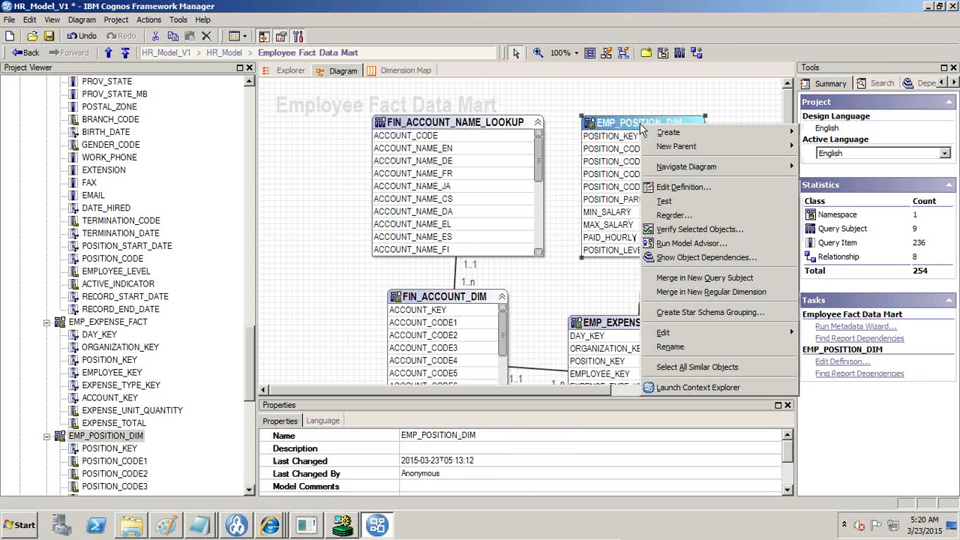
click(678, 199)
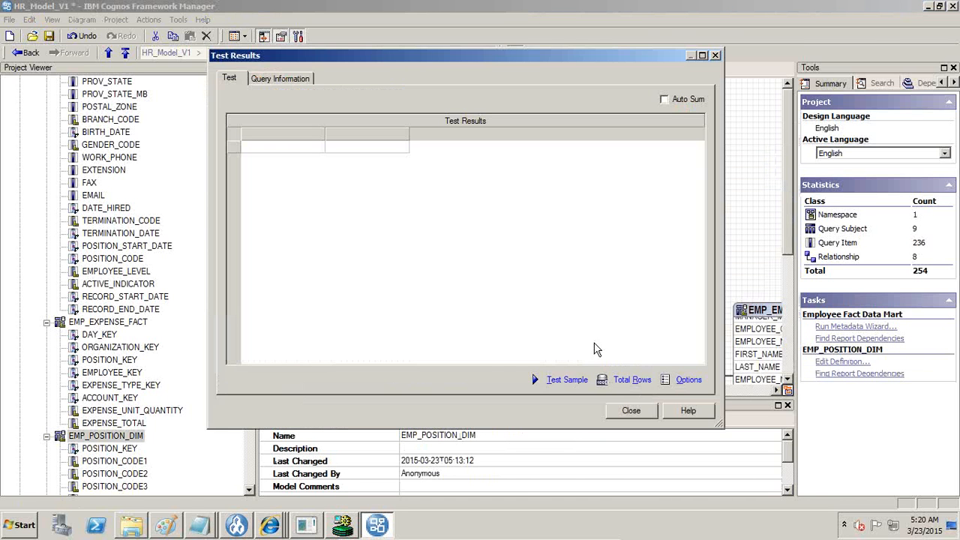
click(568, 380)
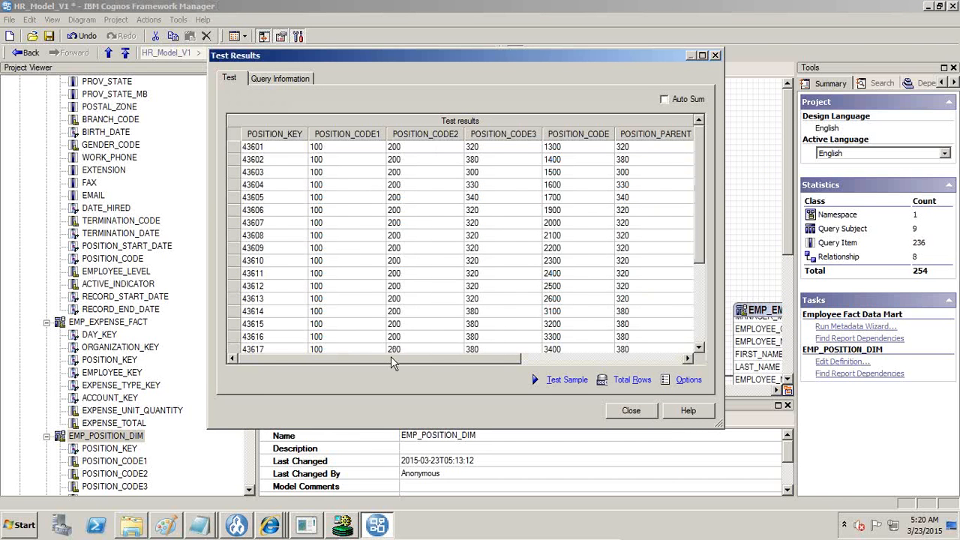
drag(391, 360, 327, 370)
click(630, 408)
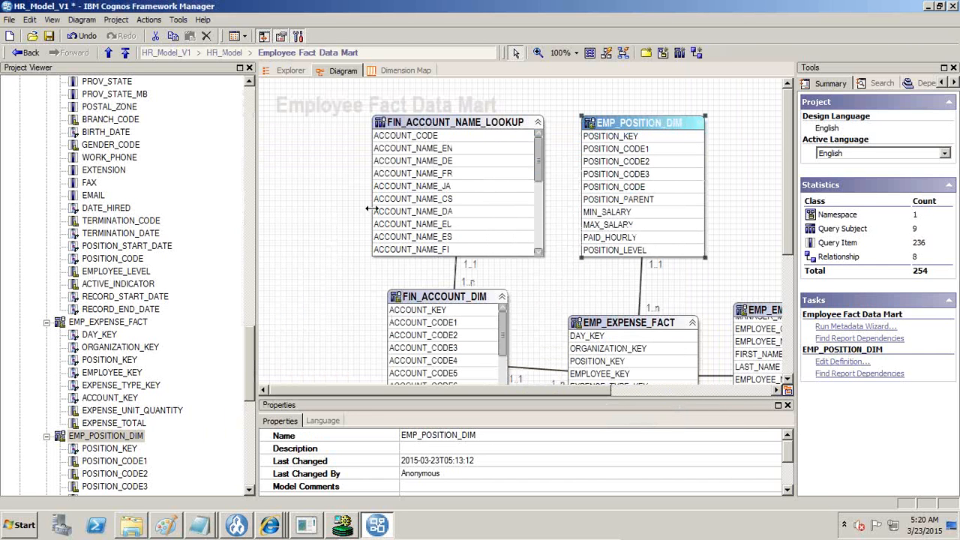
- Collapse the expanded query subjects under Employee Fact Data Mart in the project tree
drag(246, 358, 257, 121)
click(47, 171)
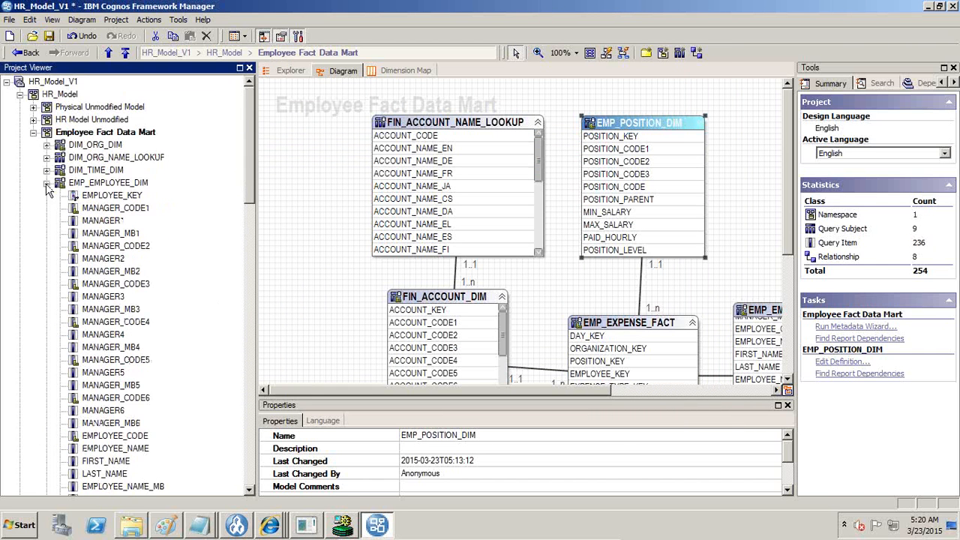
click(46, 182)
click(46, 194)
click(47, 207)
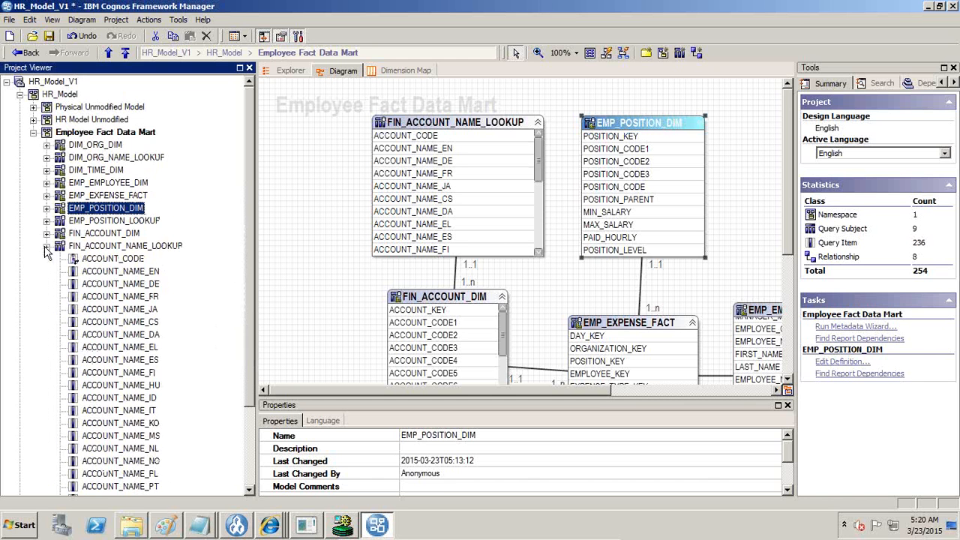
click(46, 246)
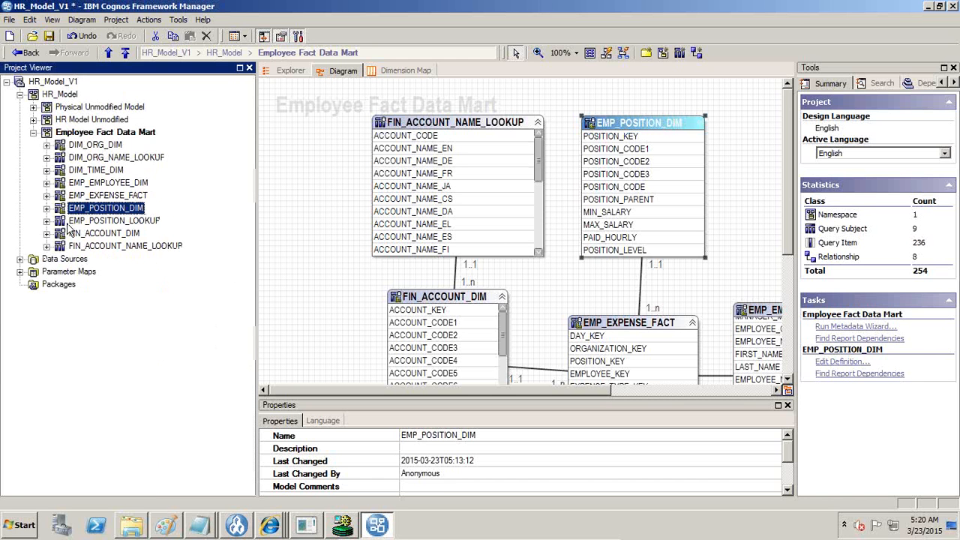
- Run the Metadata Wizard on the Employee Fact Data Mart namespace using the HR_Model data source
right_click(125, 134)
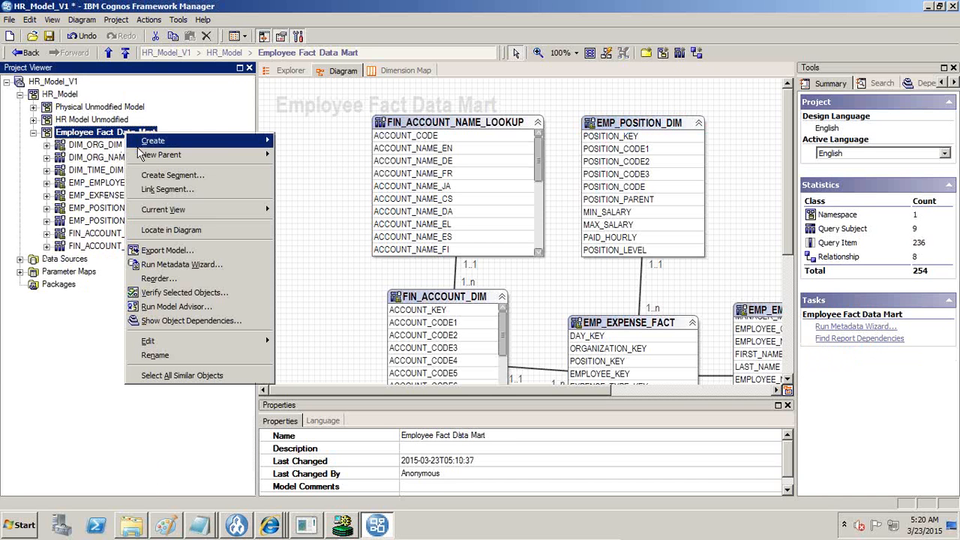
click(174, 265)
click(551, 394)
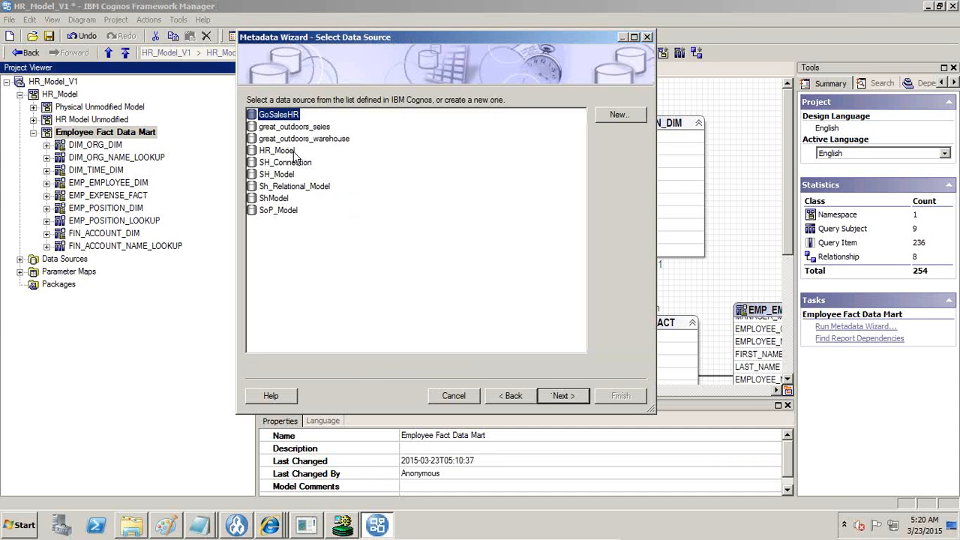
click(287, 152)
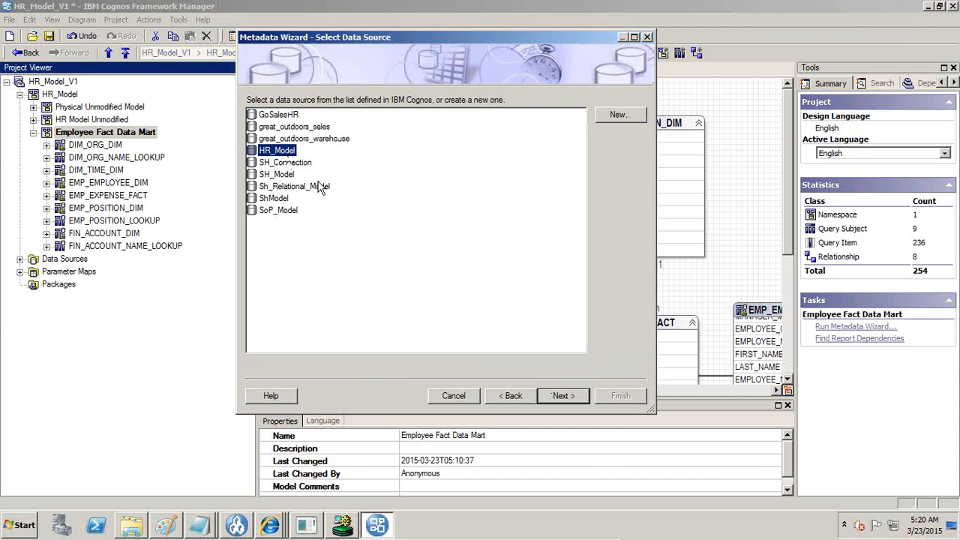
click(555, 396)
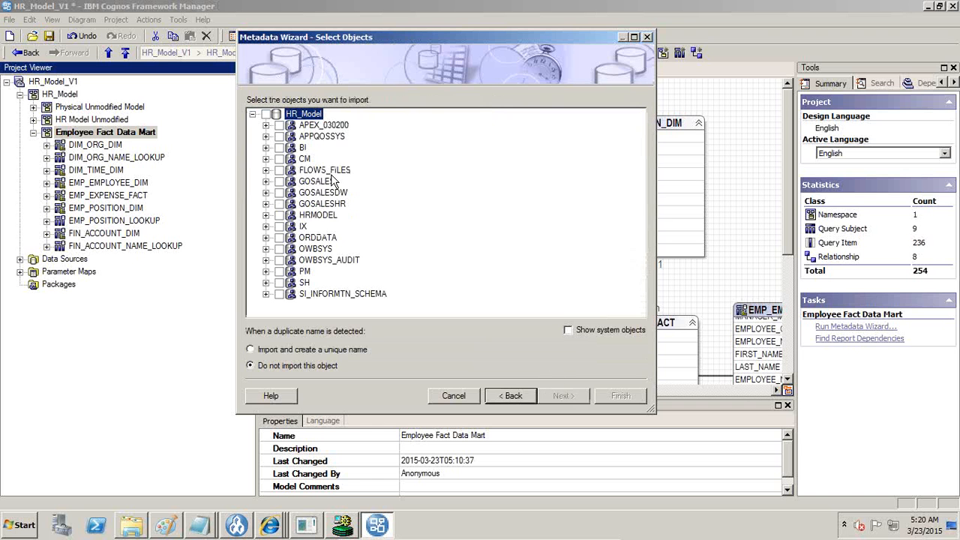
- Choose the EMP_POSITION_LOOKUP table of the HRMODEL schema as the object to import
click(266, 215)
click(280, 227)
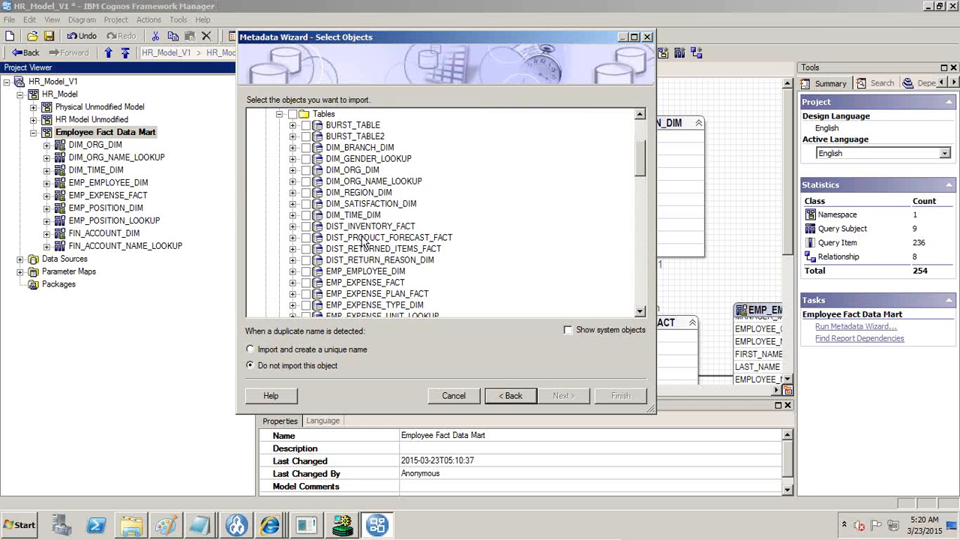
scroll(371, 240, down, 4)
scroll(379, 239, down, 2)
scroll(379, 239, up, 1)
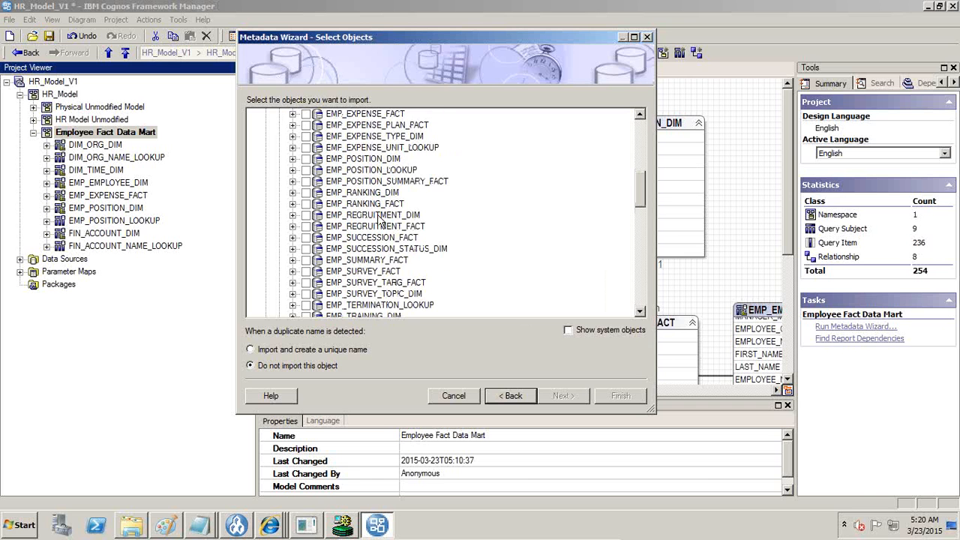
click(306, 170)
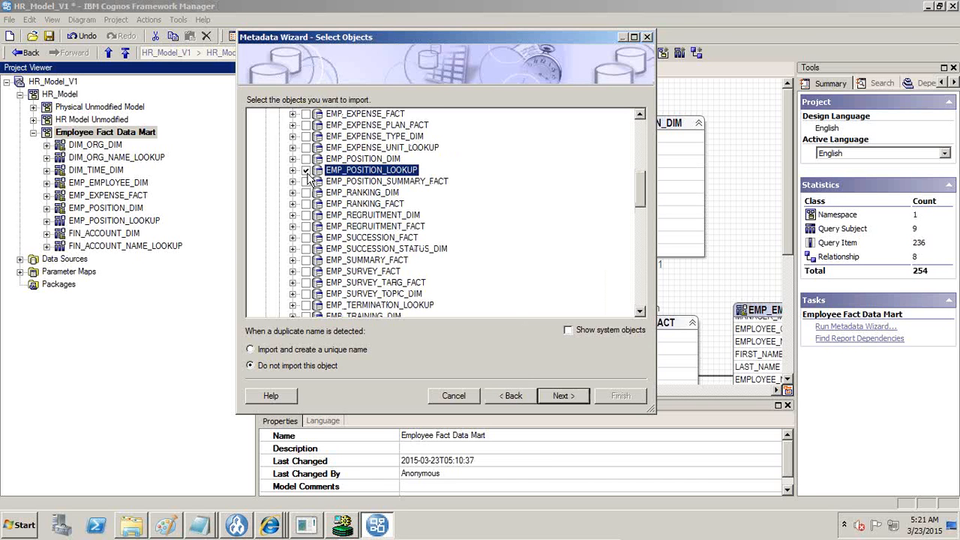
- Try to import EMP_POSITION_LOOKUP with matching query item names and uniquely indexed columns as relationship criteria, and finish the wizard
click(565, 394)
click(296, 172)
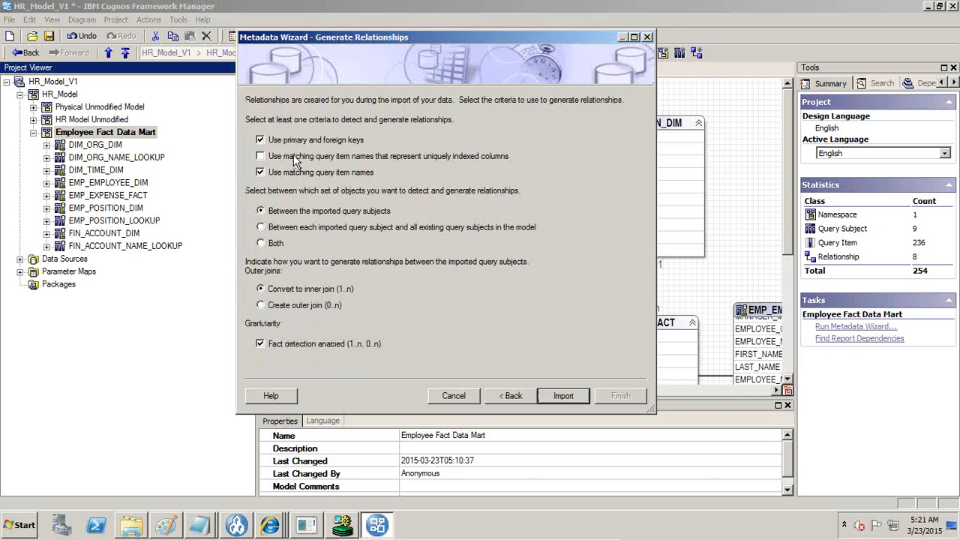
click(299, 156)
click(556, 396)
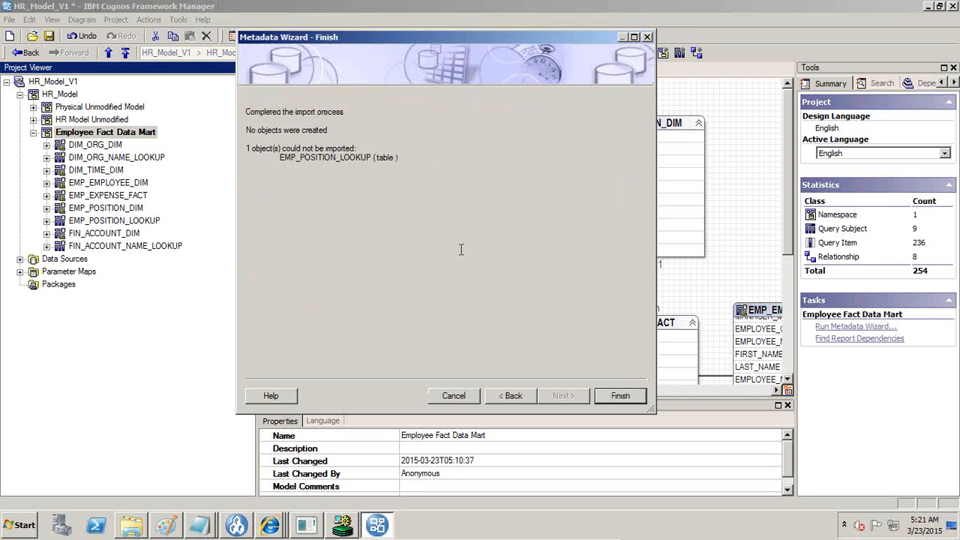
click(620, 396)
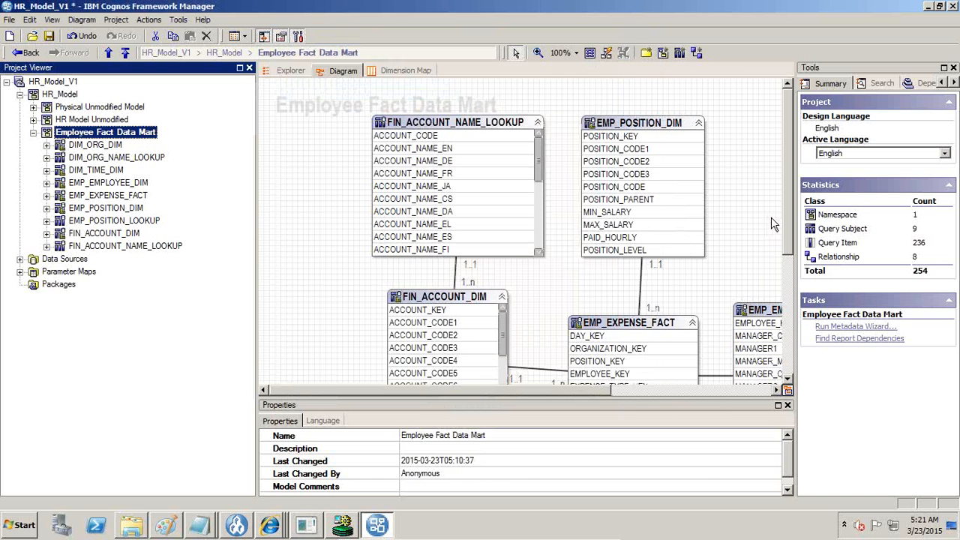
- Examine the Employee Fact Data Mart diagram at 75% zoom and check where its lookup and dimension query subjects sit, including EMP_POSITION_LOOKUP
click(555, 56)
click(567, 99)
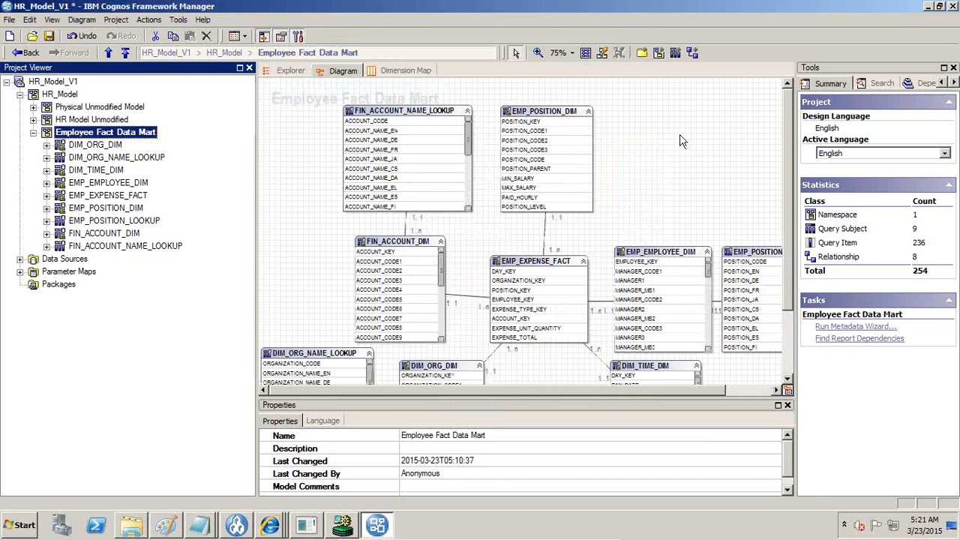
drag(787, 234, 782, 328)
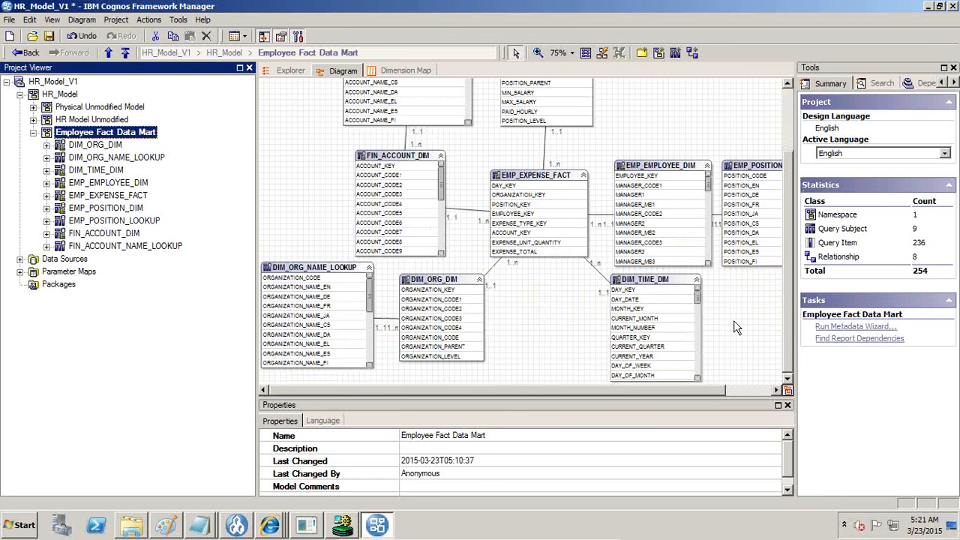
click(131, 246)
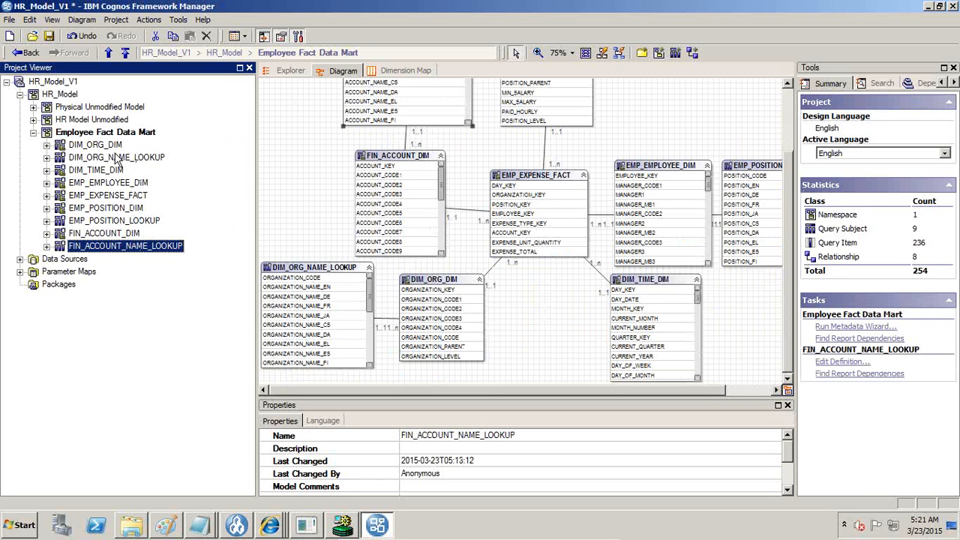
click(112, 208)
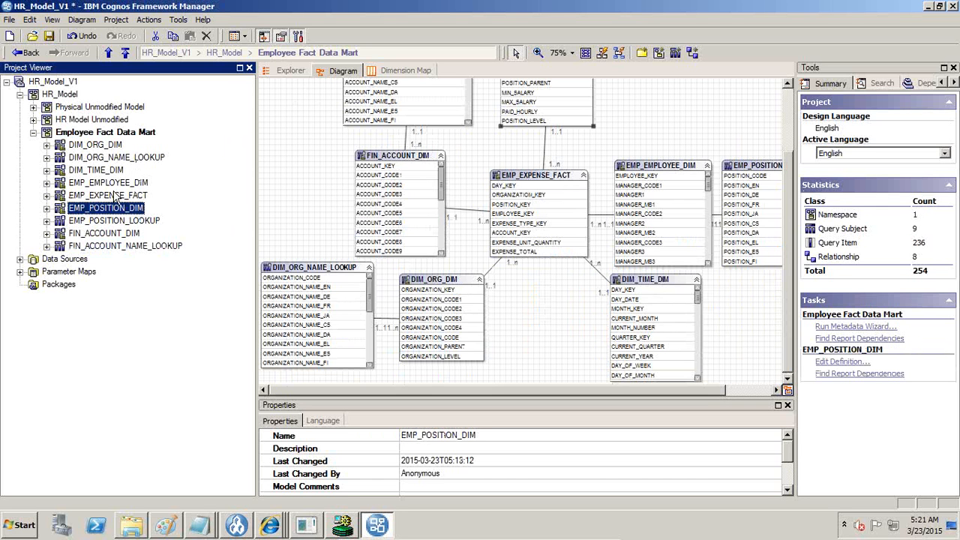
click(107, 158)
click(106, 209)
click(109, 221)
right_click(114, 222)
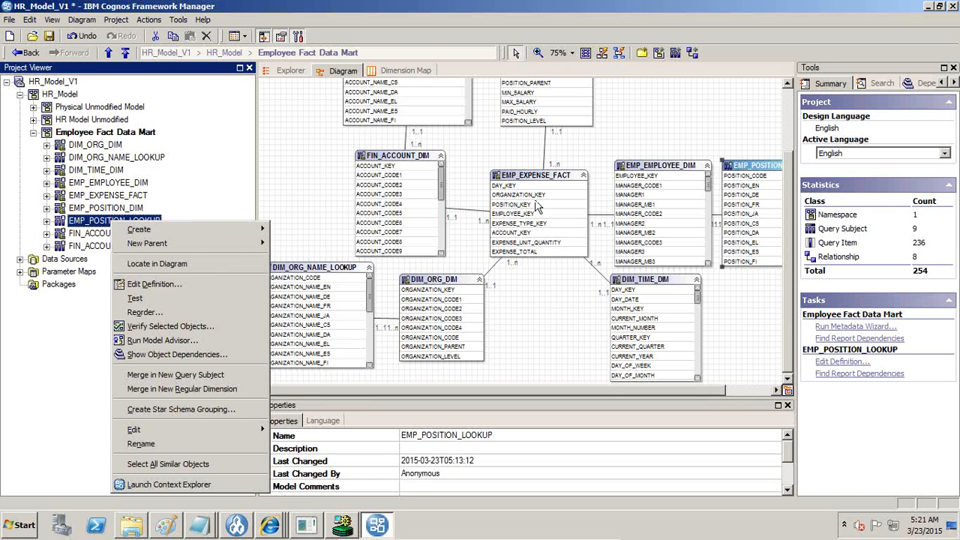
- Move EMP_POSITION_LOOKUP above EMP_EMPLOYEE_DIM in the diagram and delete the relationship between the two
drag(739, 167, 725, 84)
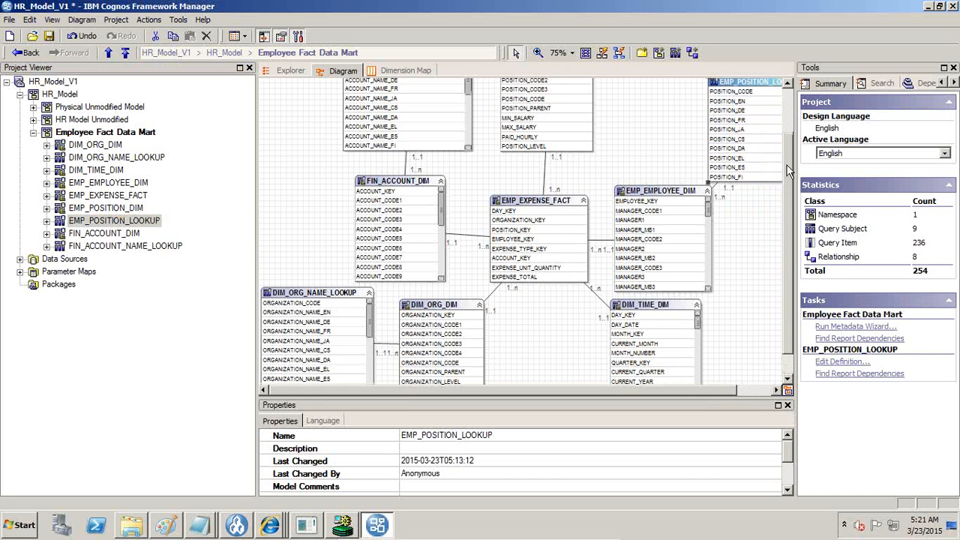
scroll(787, 238, up, 3)
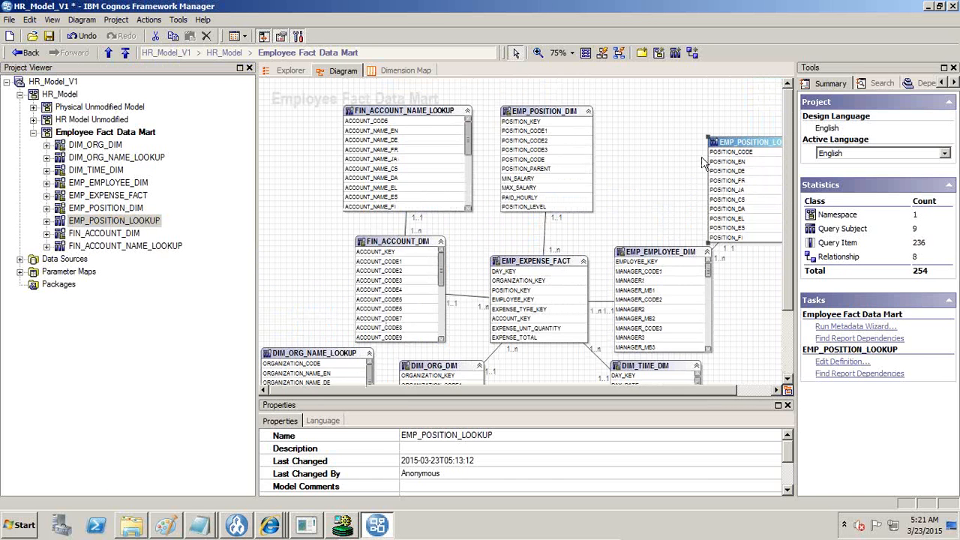
drag(725, 143, 683, 100)
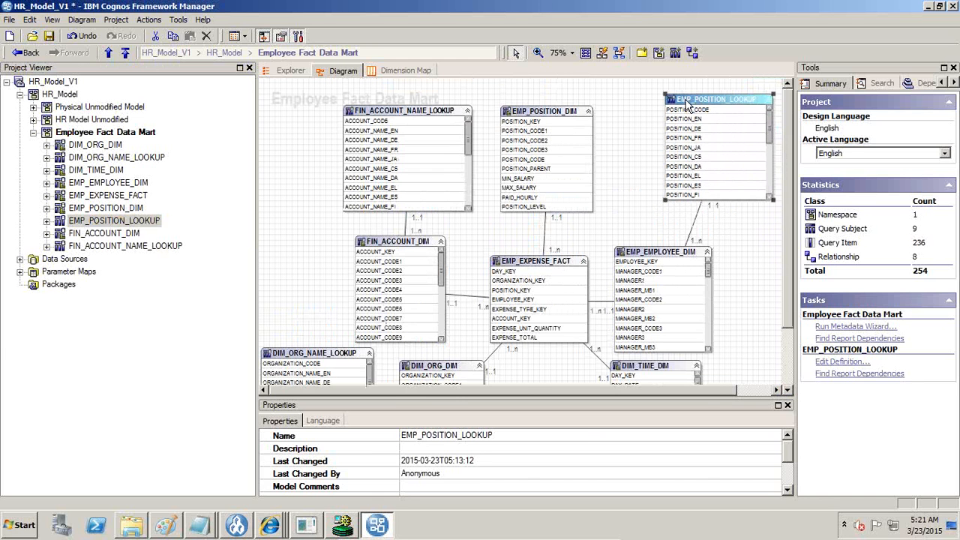
click(697, 221)
key(Delete)
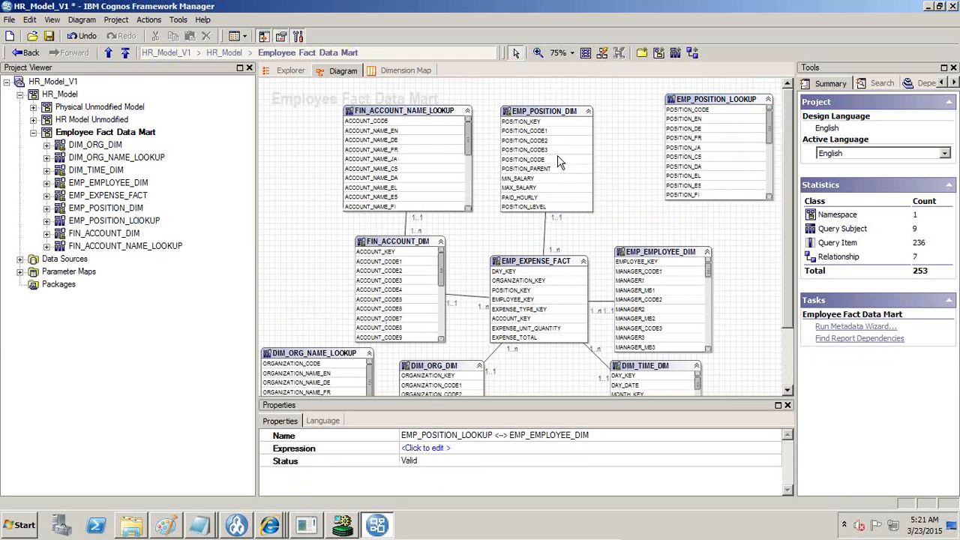
- Create a 1..1 to 1..1 relationship on POSITION_CODE between EMP_POSITION_DIM and EMP_POSITION_LOOKUP, and reposition the lookup beside the dimension
click(555, 122)
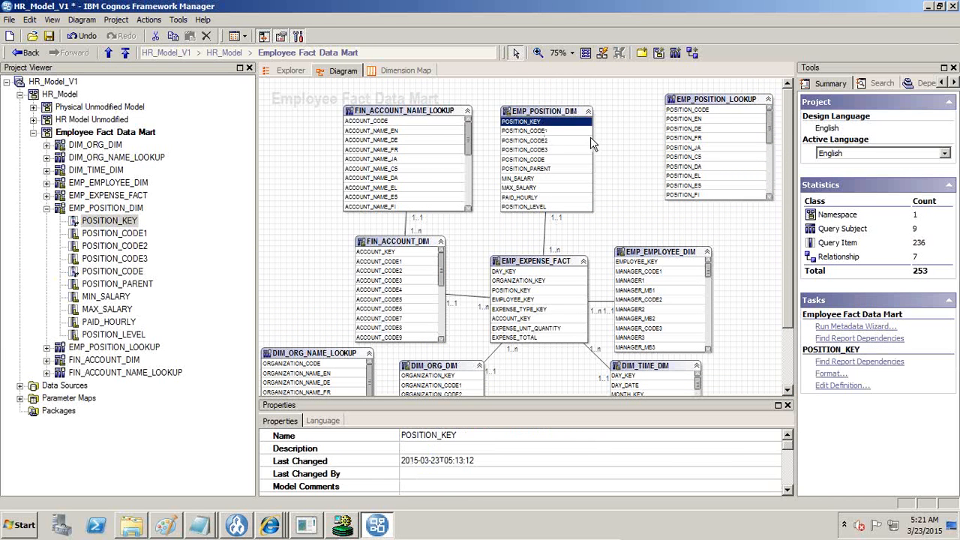
click(546, 159)
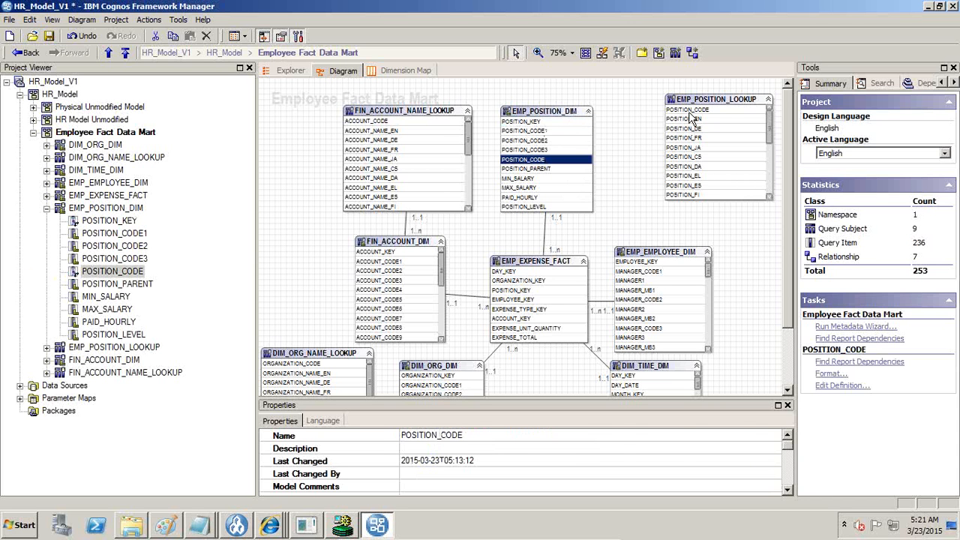
ctrl+click(689, 111)
right_click(690, 114)
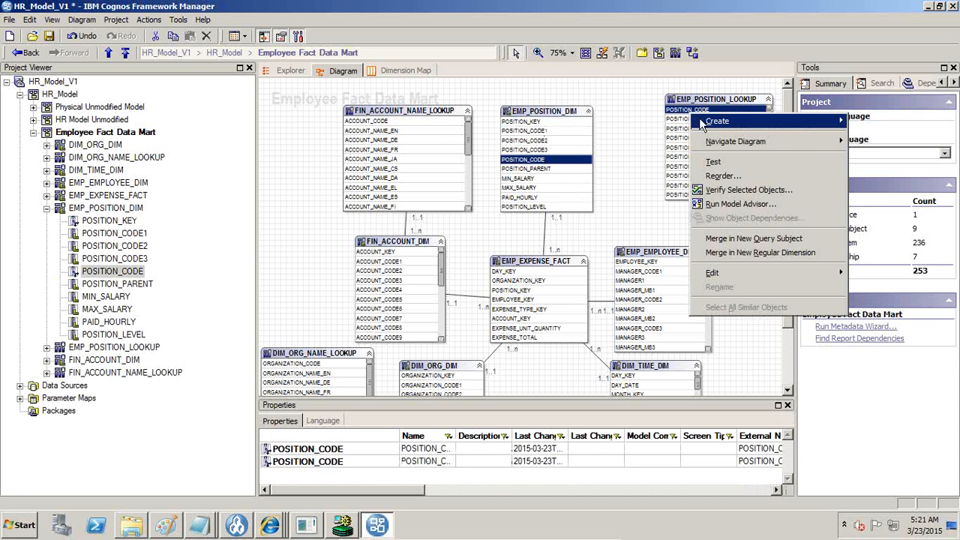
mouse_move(817, 119)
click(866, 128)
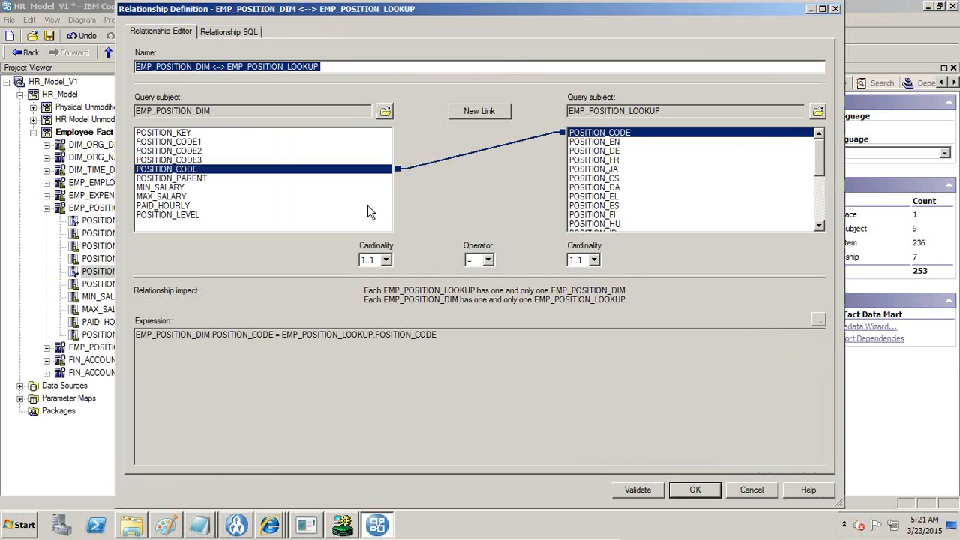
click(694, 489)
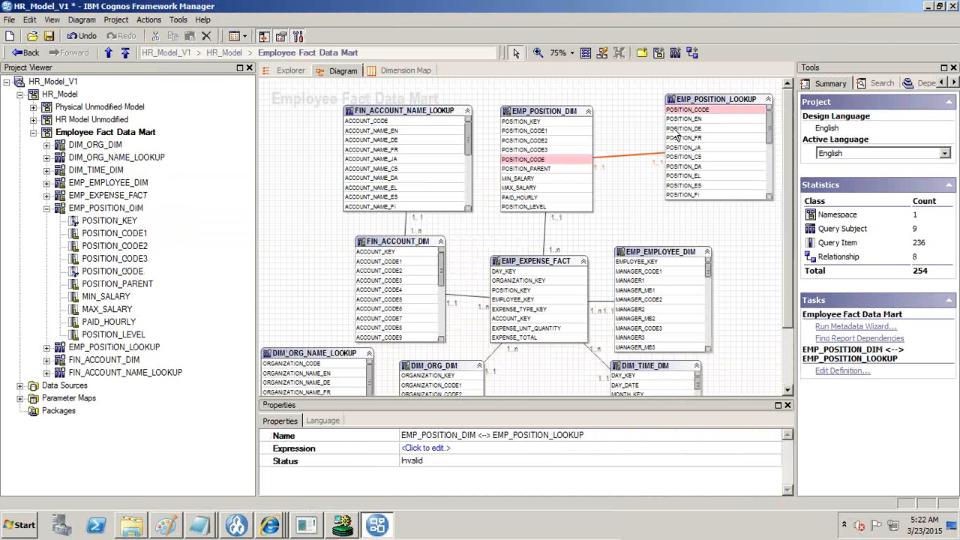
drag(710, 105, 697, 124)
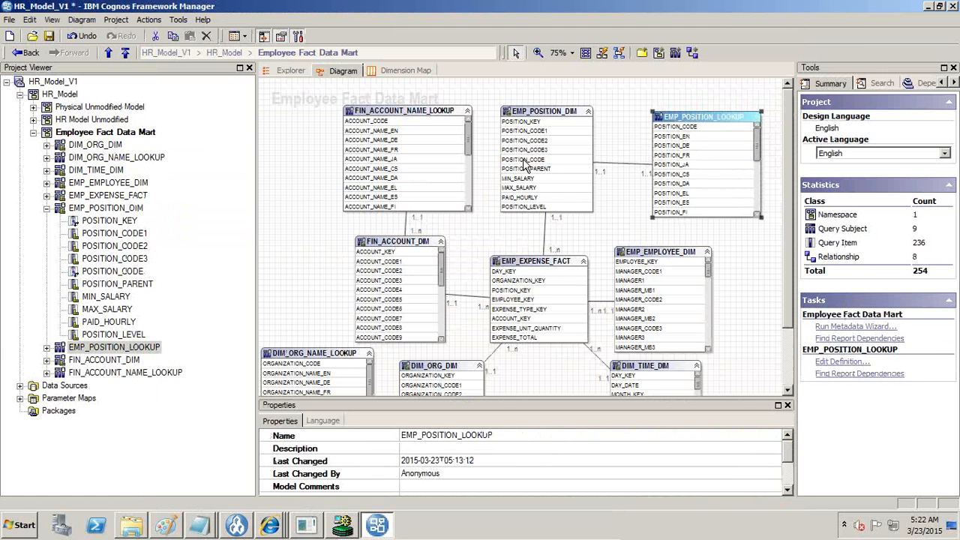
- Review EXPENSE_TOTAL, POSITION_EN and POSITION_CODE1 in the diagram as items for checking position-wise expenses
click(525, 338)
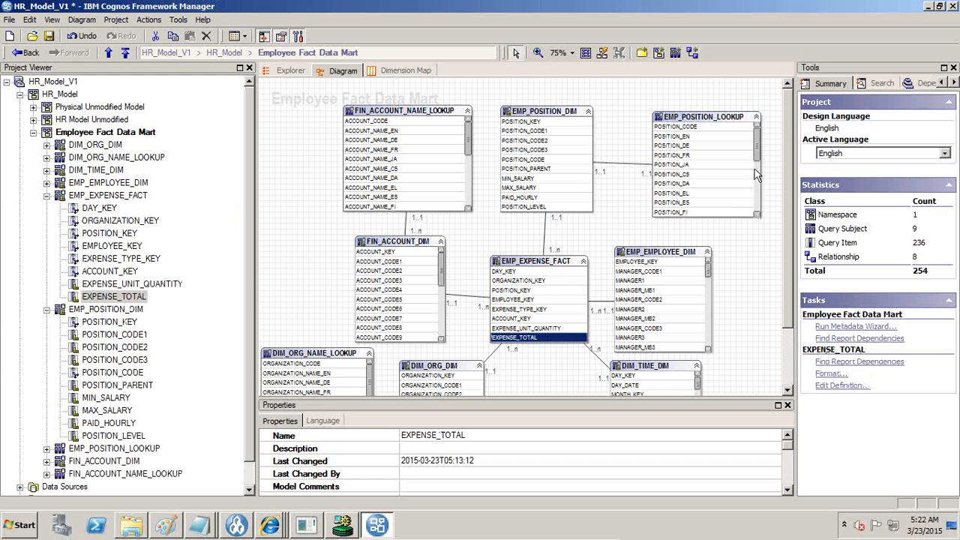
click(720, 137)
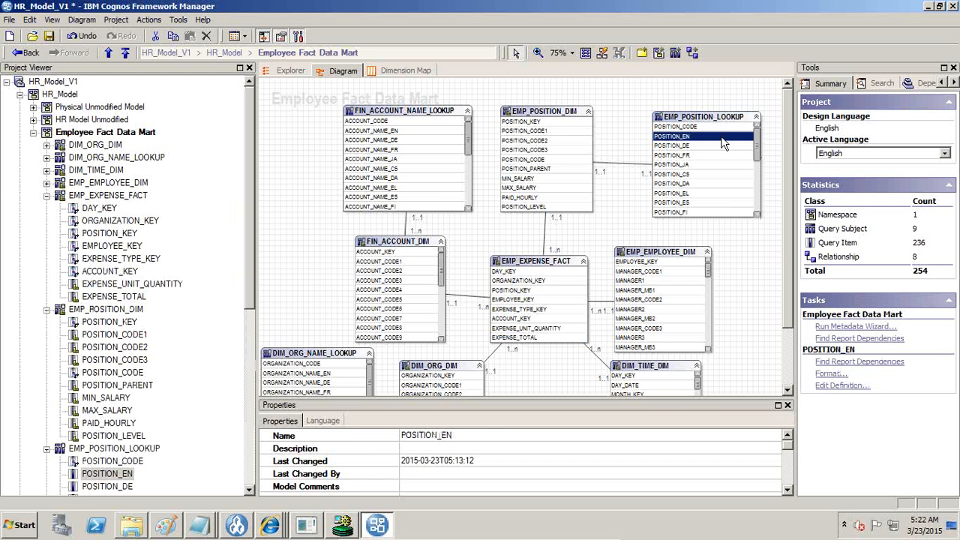
mouse_move(756, 135)
mouse_down()
mouse_move(764, 211)
mouse_move(757, 134)
mouse_up()
click(556, 130)
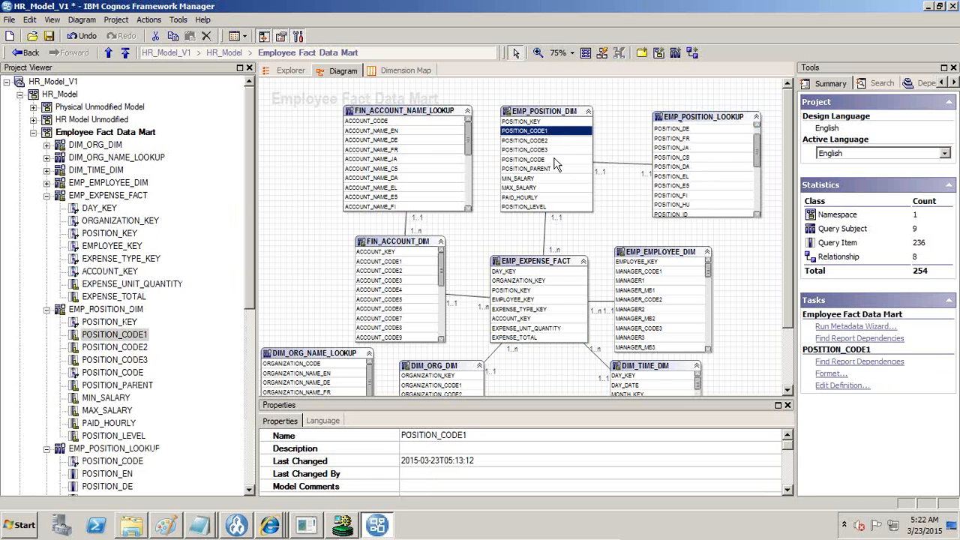
click(527, 338)
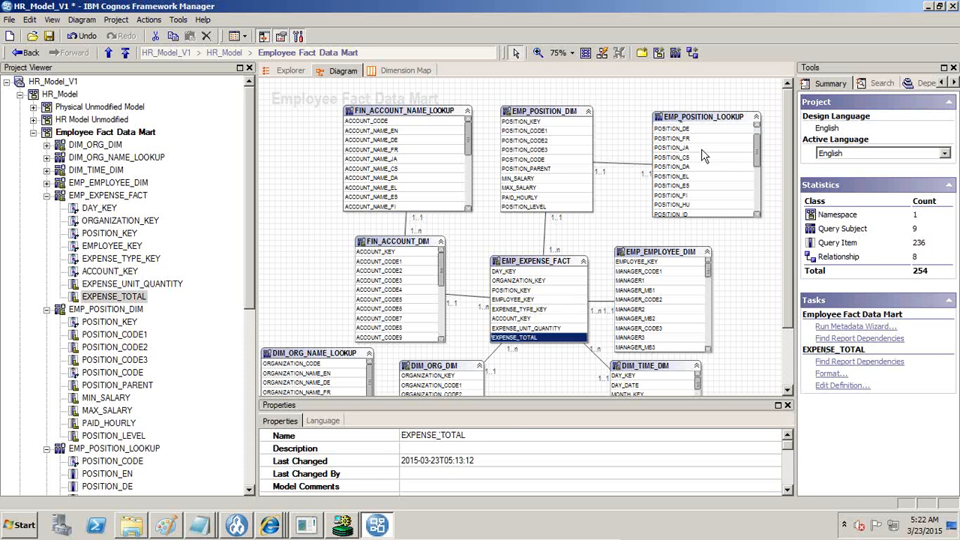
- Test EMP_POSITION_LOOKUP together with POSITION_EN and EXPENSE_TOTAL by running a sample, and close the results
drag(759, 152, 755, 136)
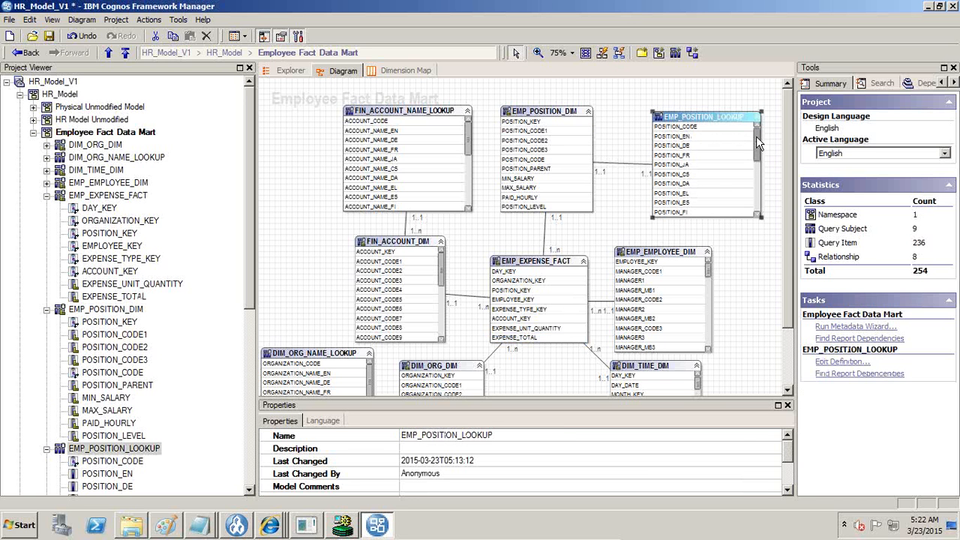
click(719, 138)
ctrl+click(546, 330)
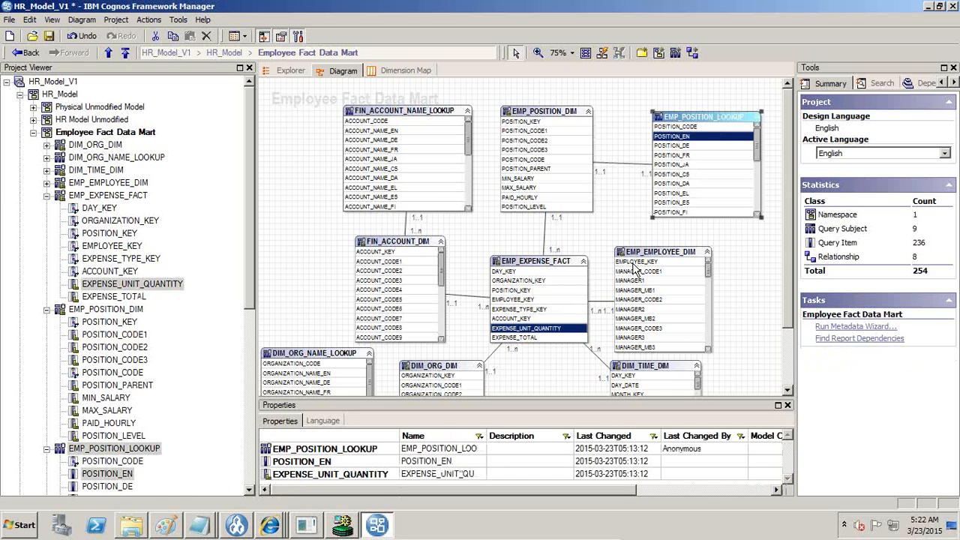
ctrl+click(545, 337)
ctrl+click(545, 328)
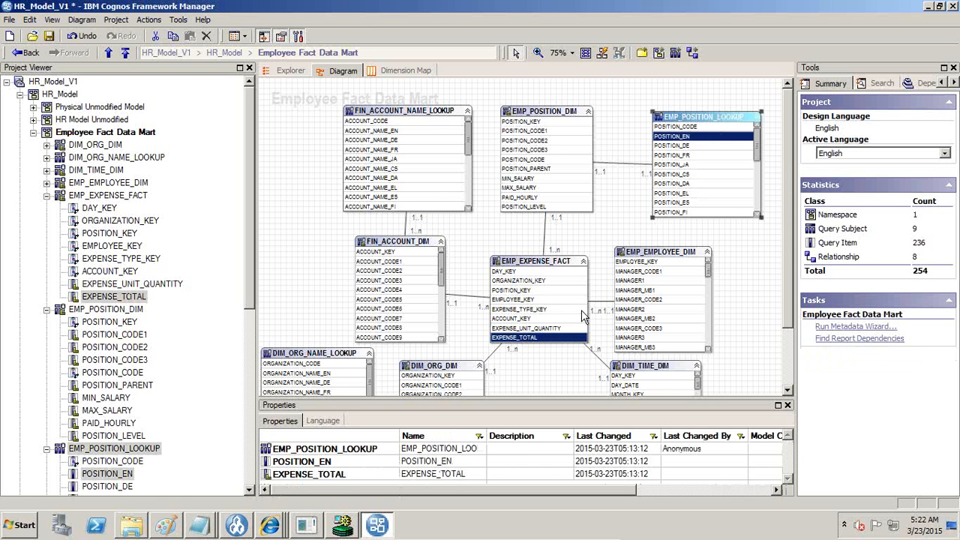
right_click(709, 138)
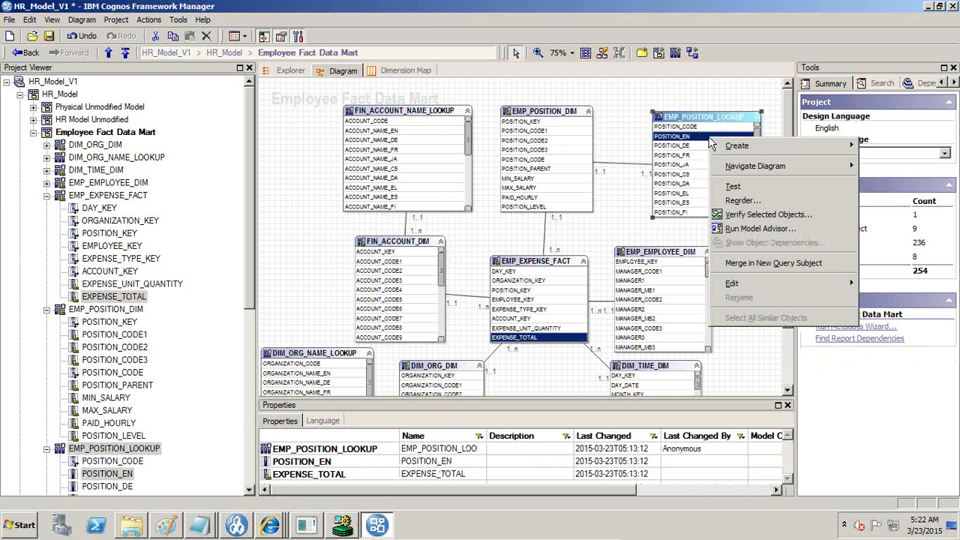
click(768, 189)
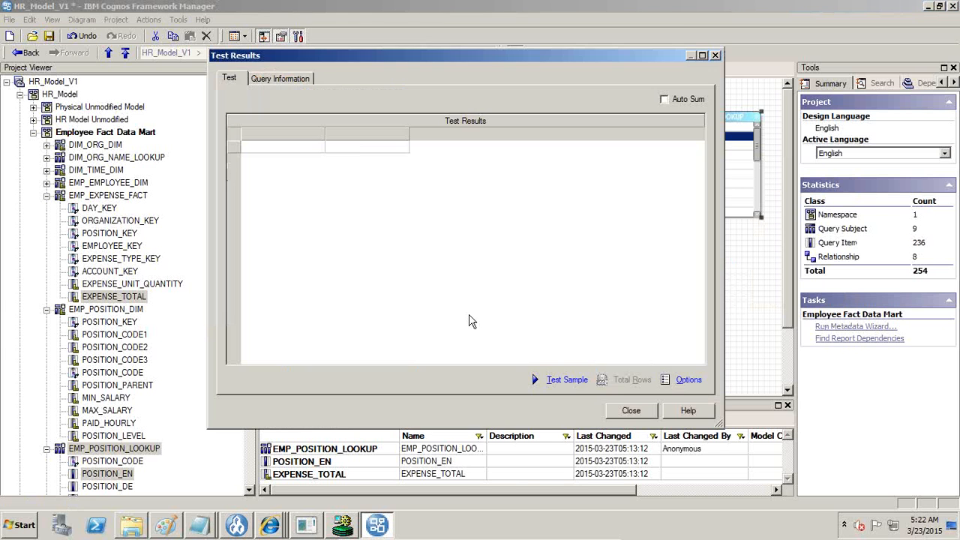
click(553, 381)
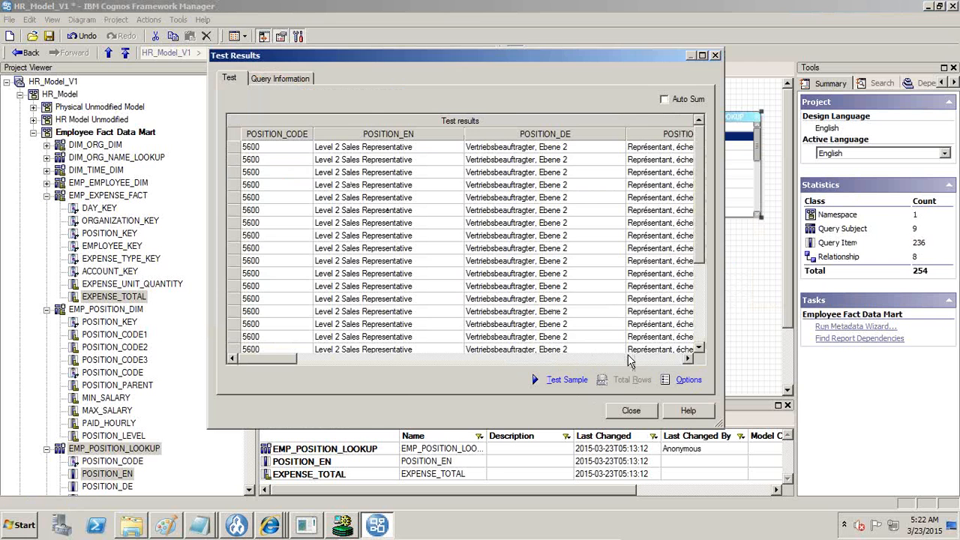
click(626, 412)
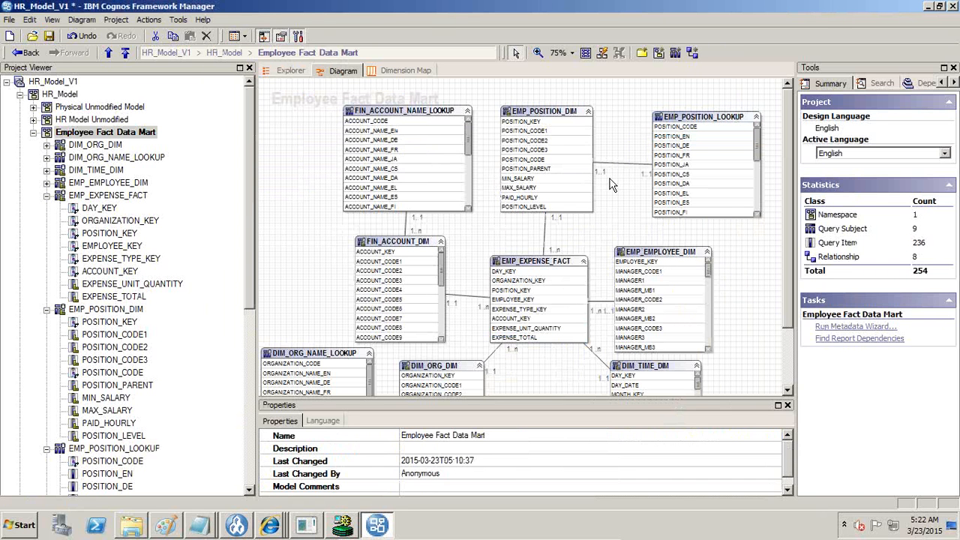
- Check which query items the relationship between EMP_POSITION_DIM and EMP_POSITION_LOOKUP joins in the diagram
click(670, 136)
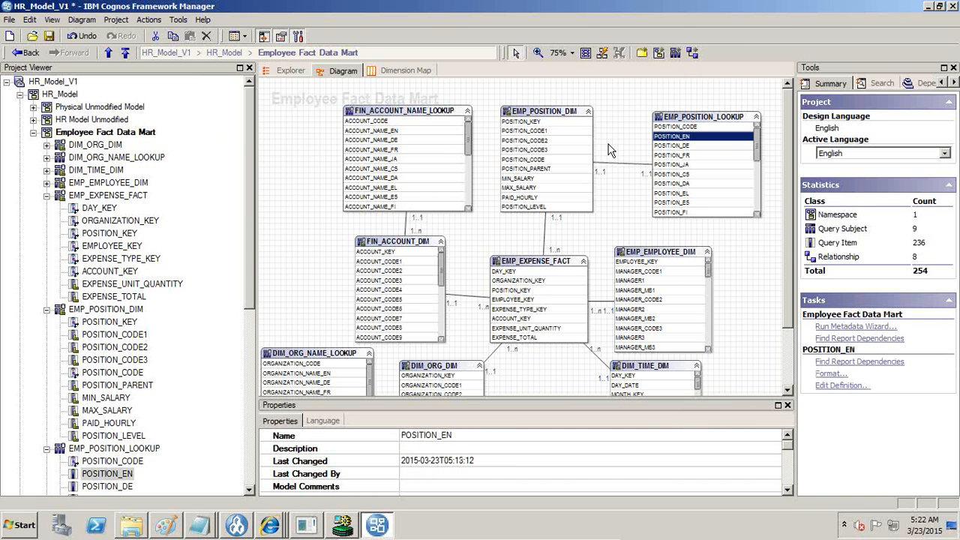
click(686, 128)
click(666, 139)
click(674, 127)
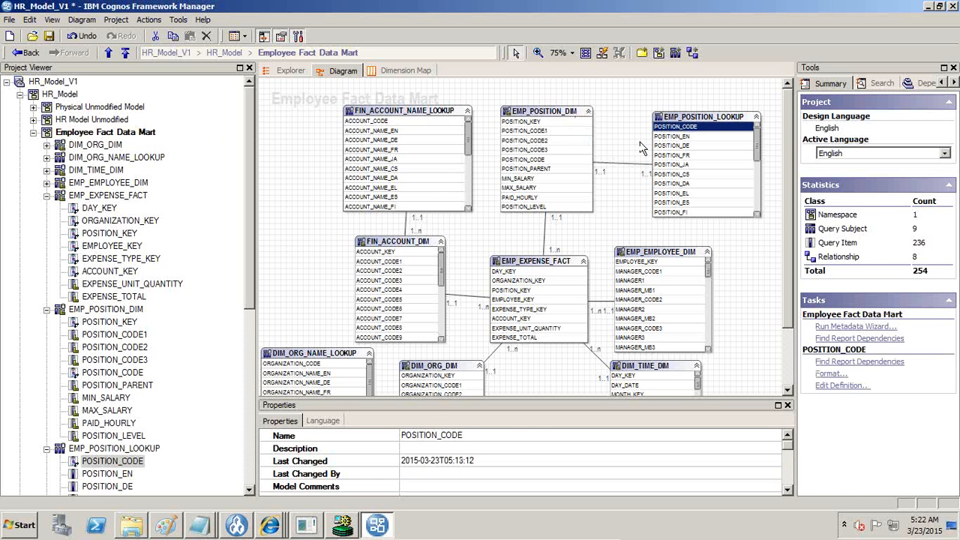
click(630, 168)
click(630, 163)
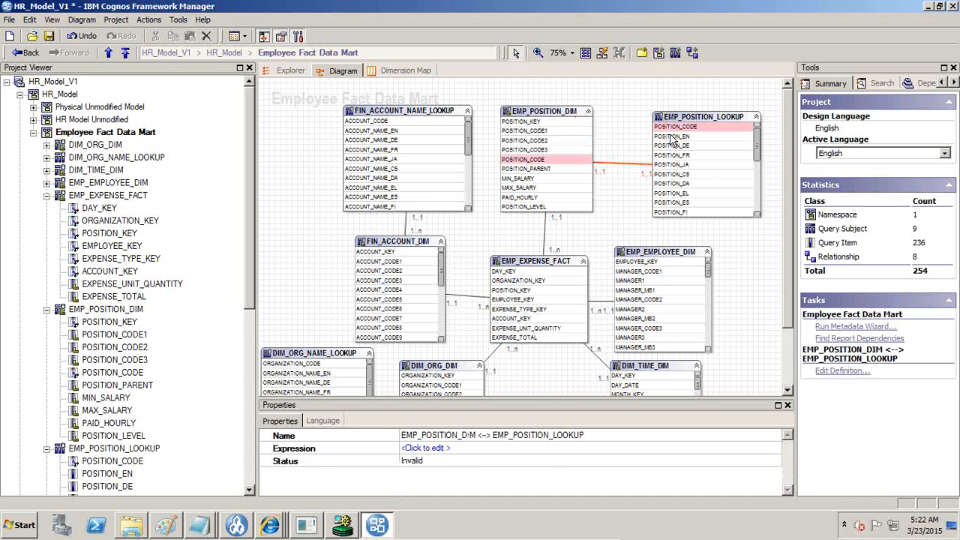
- Test POSITION_EN, EXPENSE_TOTAL and POSITION_CODE from both EMP_POSITION_DIM and EMP_POSITION_LOOKUP with Auto Sum enabled
click(675, 136)
ctrl+click(553, 159)
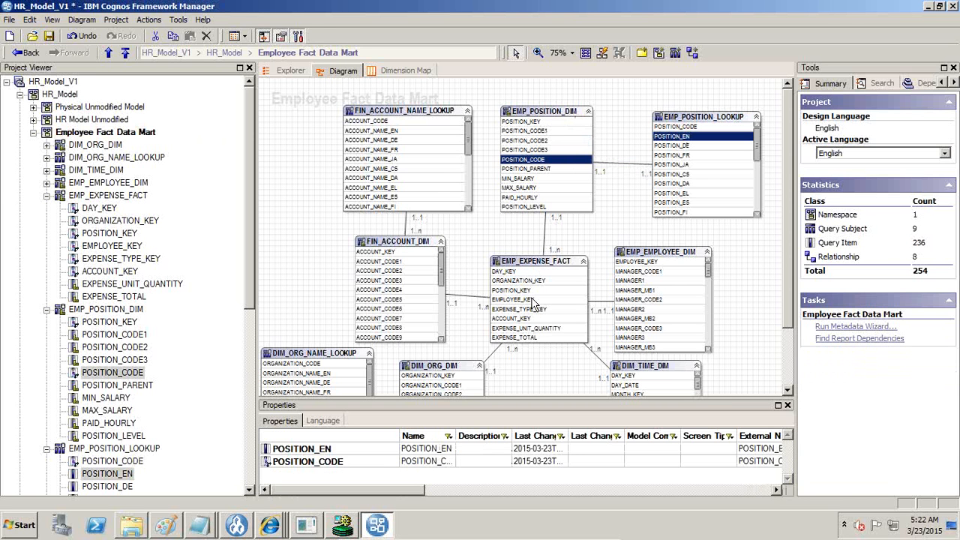
ctrl+click(531, 337)
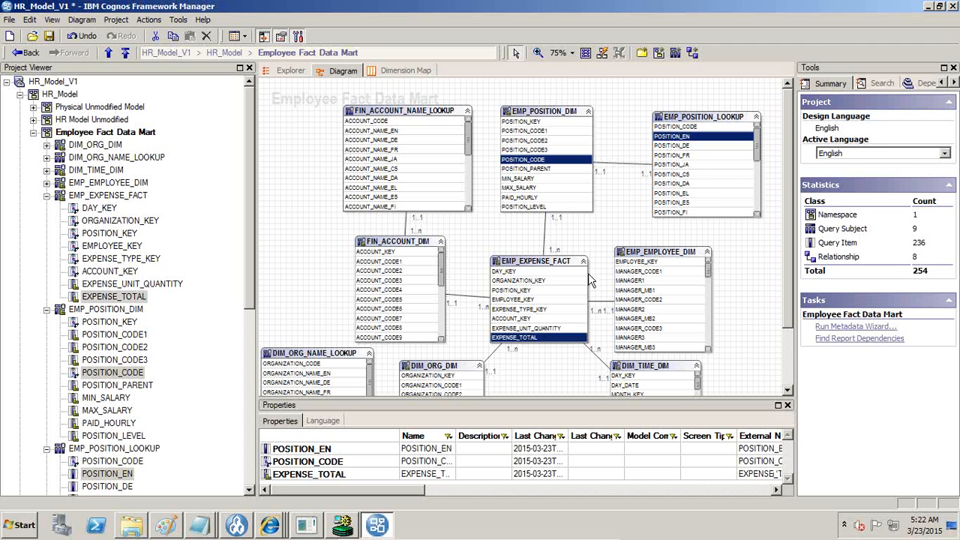
ctrl+click(677, 128)
right_click(679, 142)
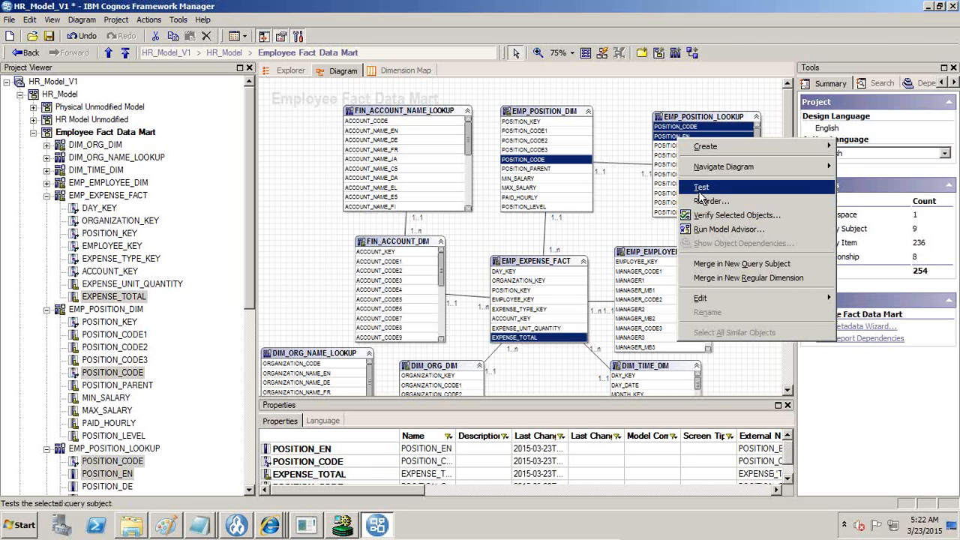
click(704, 180)
click(664, 99)
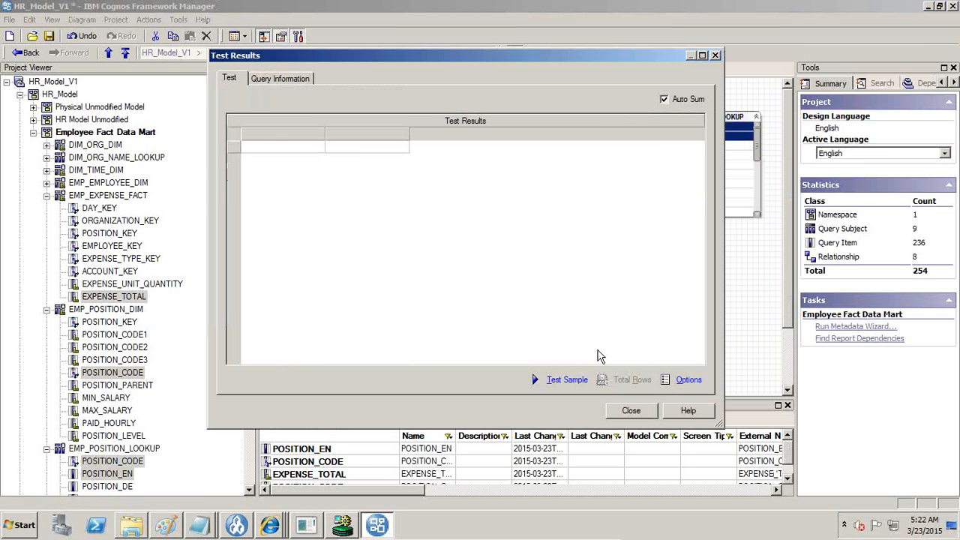
click(564, 380)
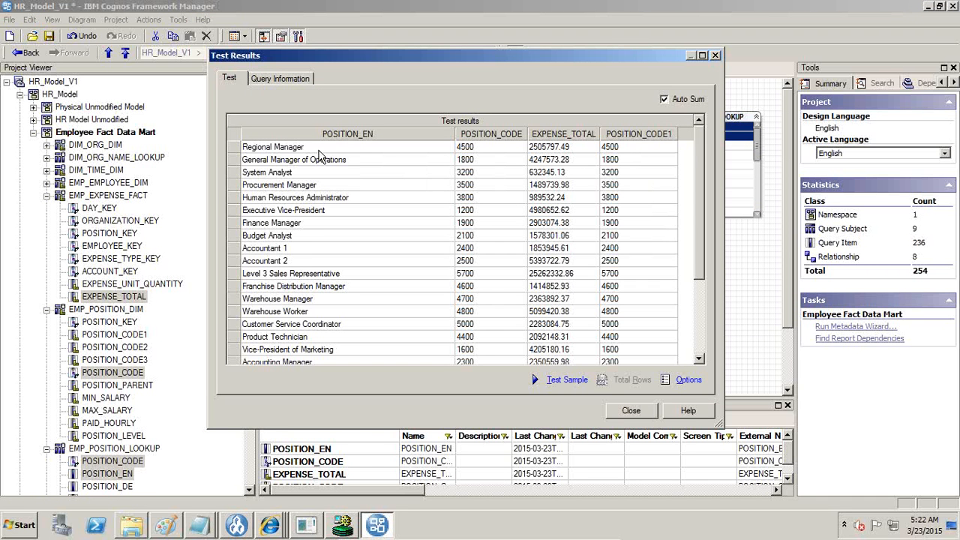
- Compare the POSITION_EN values with their EXPENSE_TOTAL amounts in the test results, and close the results
drag(330, 147, 324, 261)
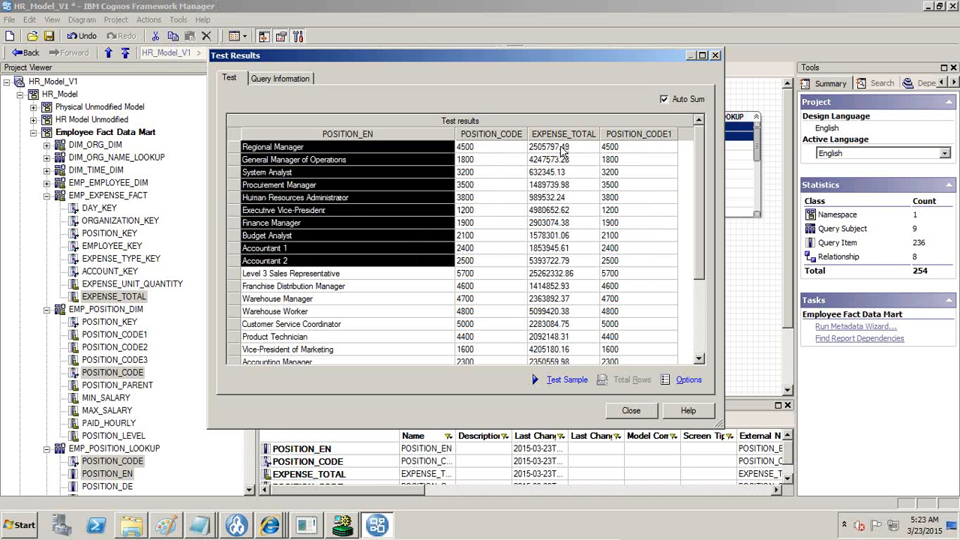
drag(563, 147, 562, 223)
drag(324, 147, 316, 276)
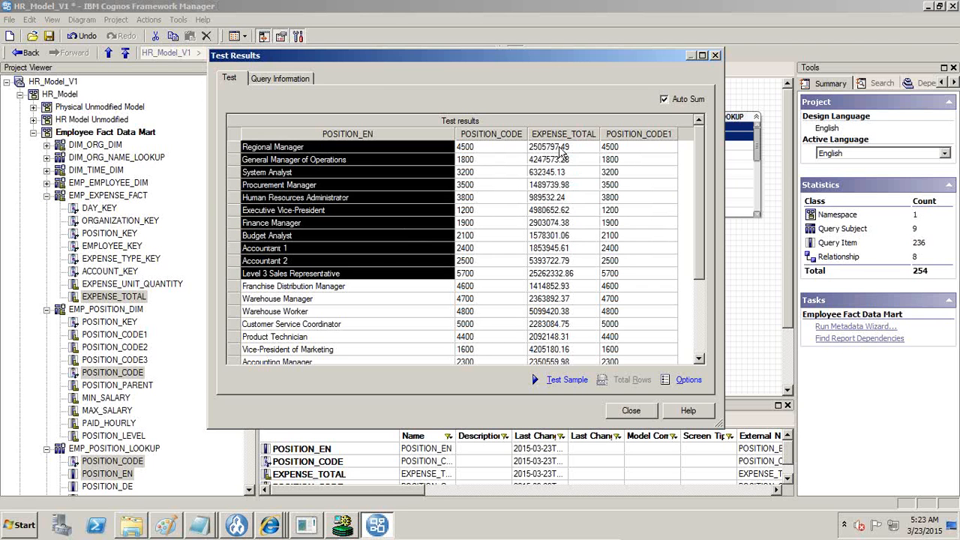
drag(563, 147, 563, 247)
drag(284, 159, 281, 197)
drag(277, 237, 280, 253)
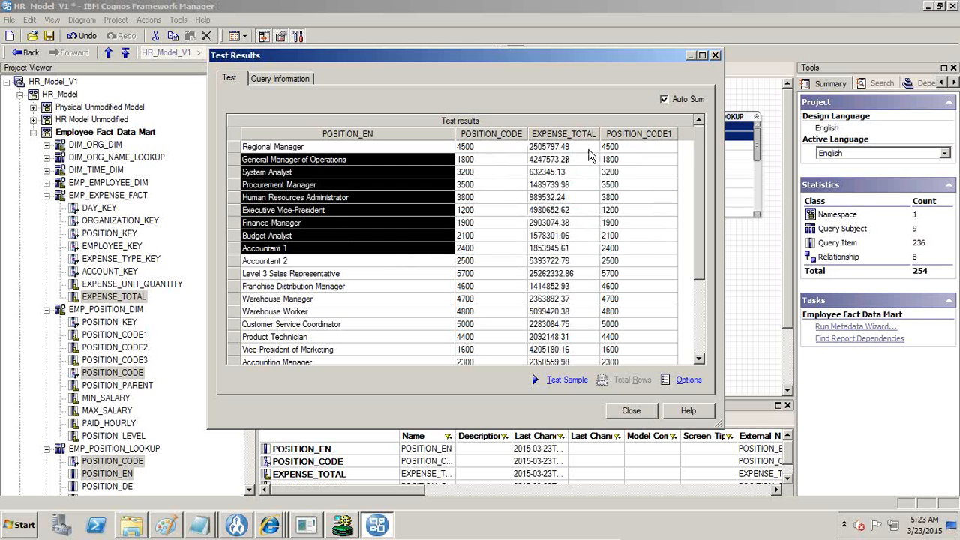
drag(585, 148, 577, 251)
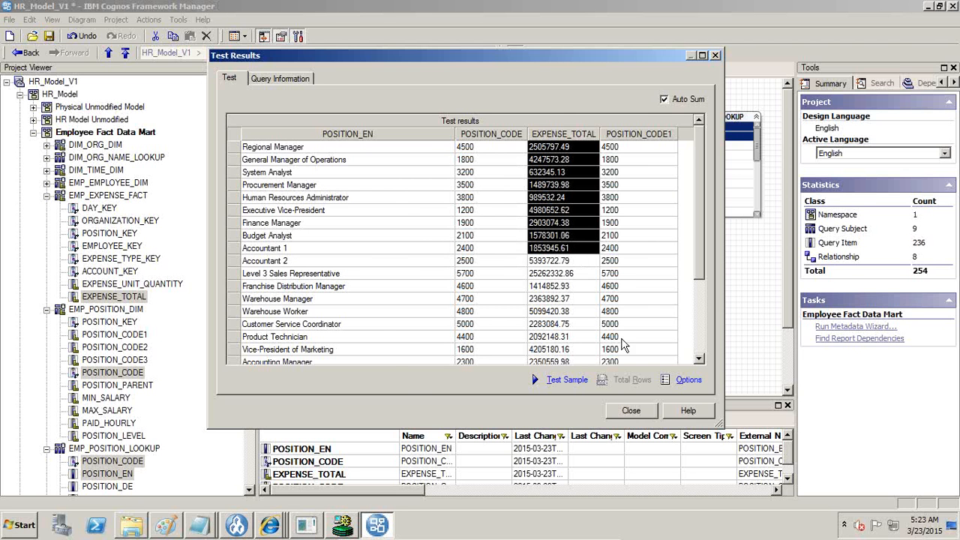
click(630, 410)
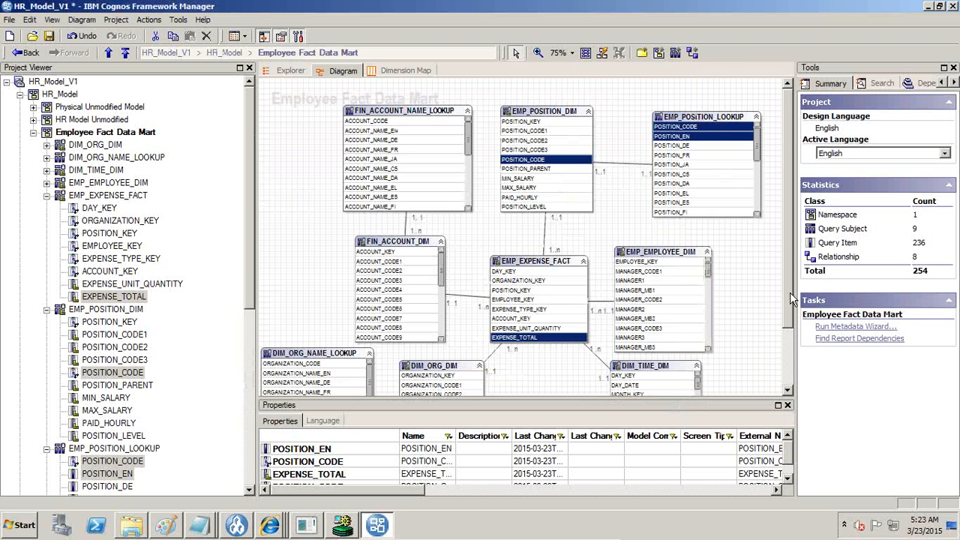
- Add CURRENT_YEAR from DIM_TIME_DIM to the selected position and expense items and run a test sample without Auto Sum
scroll(793, 298, down, 3)
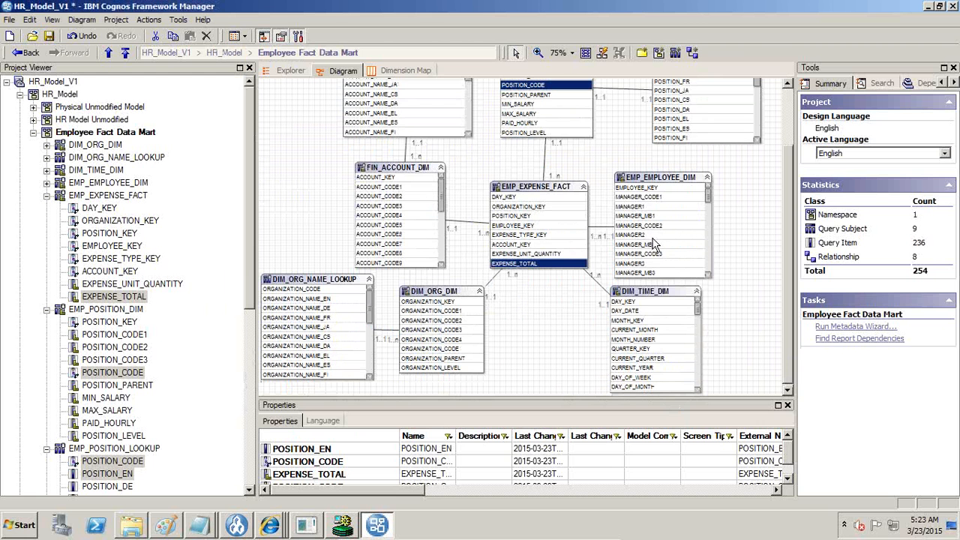
ctrl+click(637, 368)
scroll(637, 242, up, 1)
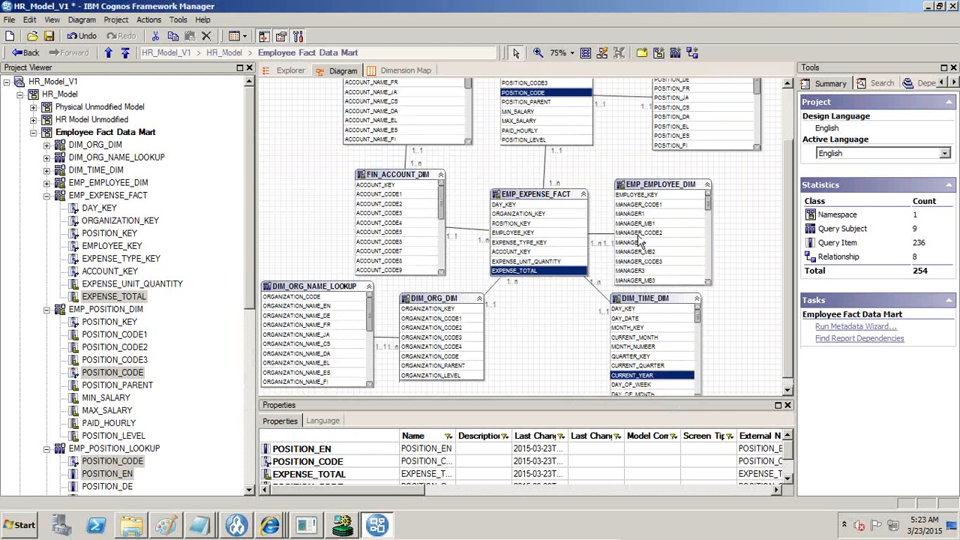
right_click(530, 273)
click(561, 317)
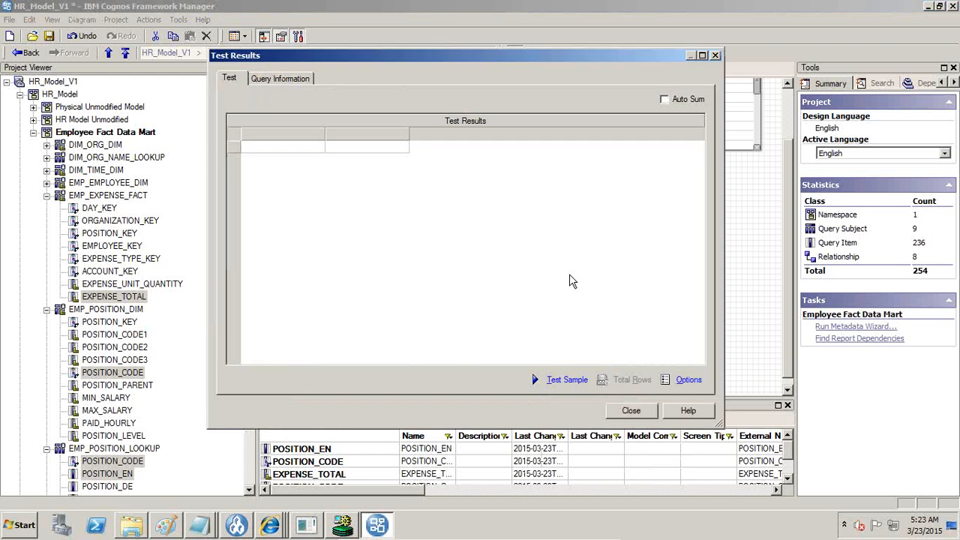
click(559, 377)
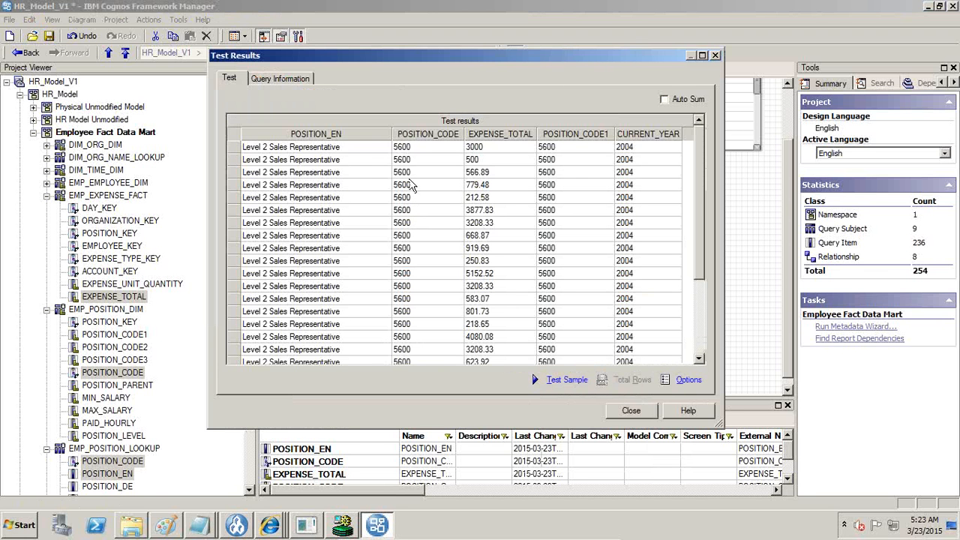
- Rerun the sample with Auto Sum, review the expense totals by position and current year, and close the results
click(677, 105)
click(553, 379)
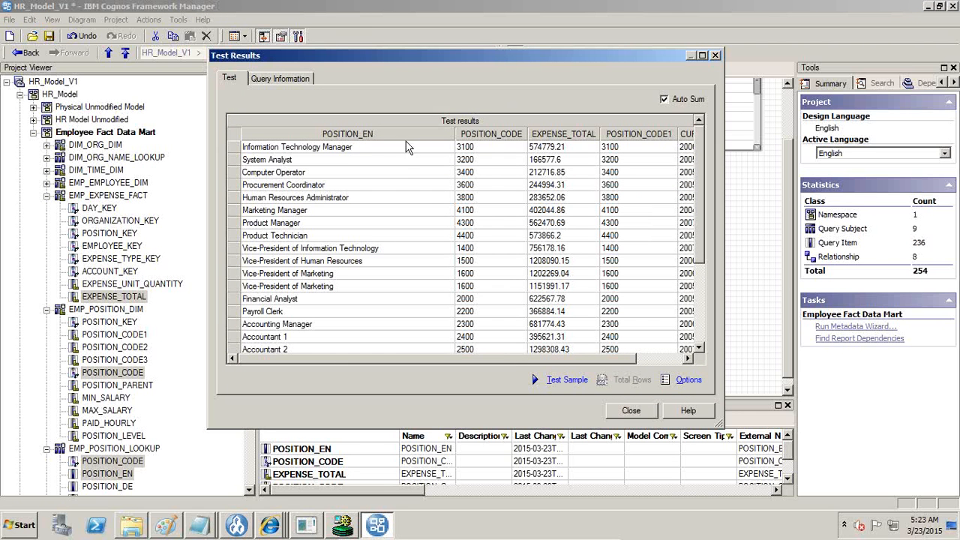
drag(405, 147, 398, 174)
drag(549, 147, 553, 173)
drag(535, 363, 665, 374)
click(628, 411)
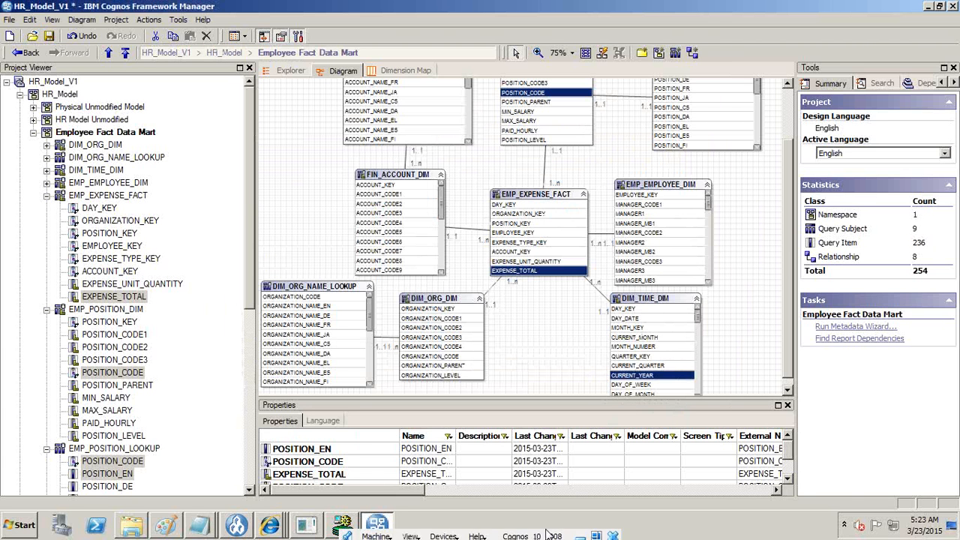
- Switch to the PowerPoint requirements slide and review item 5 on yearly Training, Benefit, Pay and Bonus expenses, including in slide show view
click(579, 533)
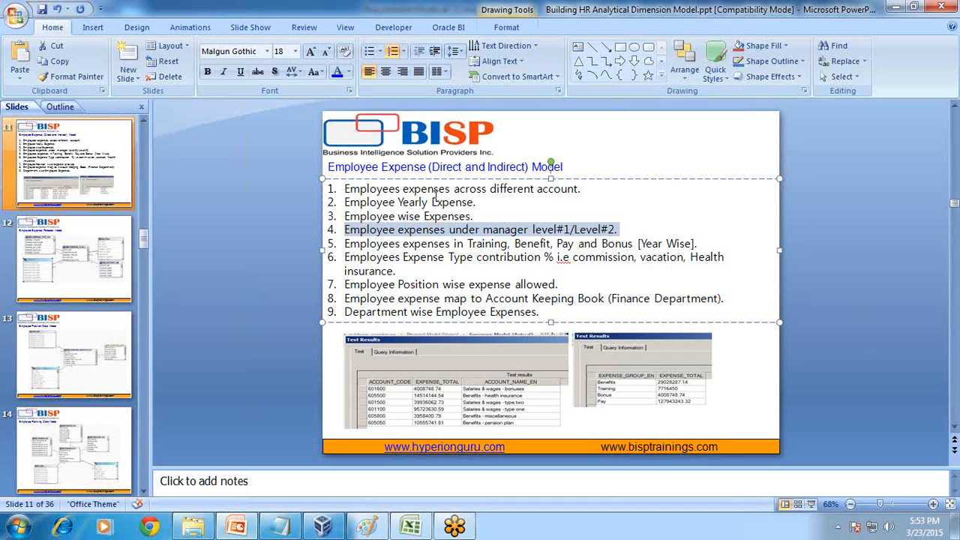
click(654, 226)
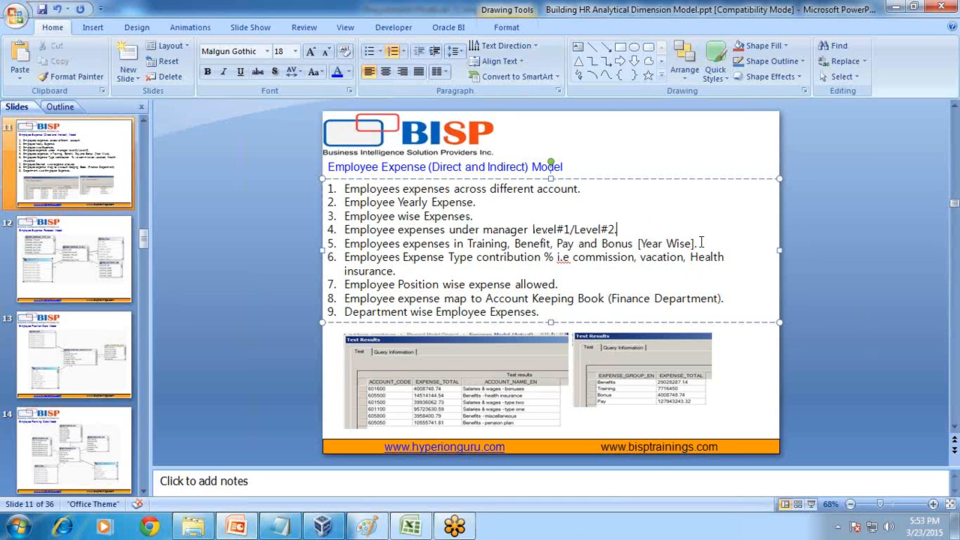
drag(702, 242, 347, 255)
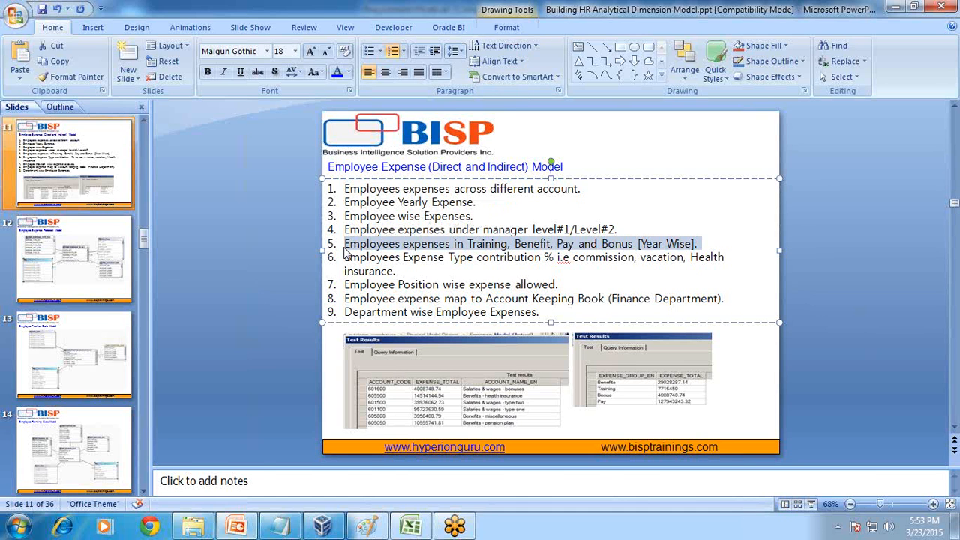
key(shift+F5)
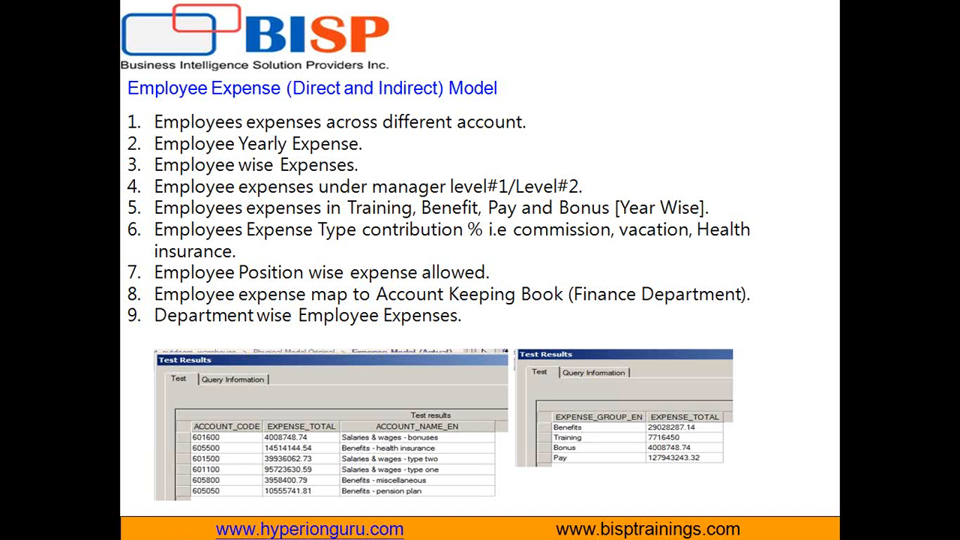
key(Escape)
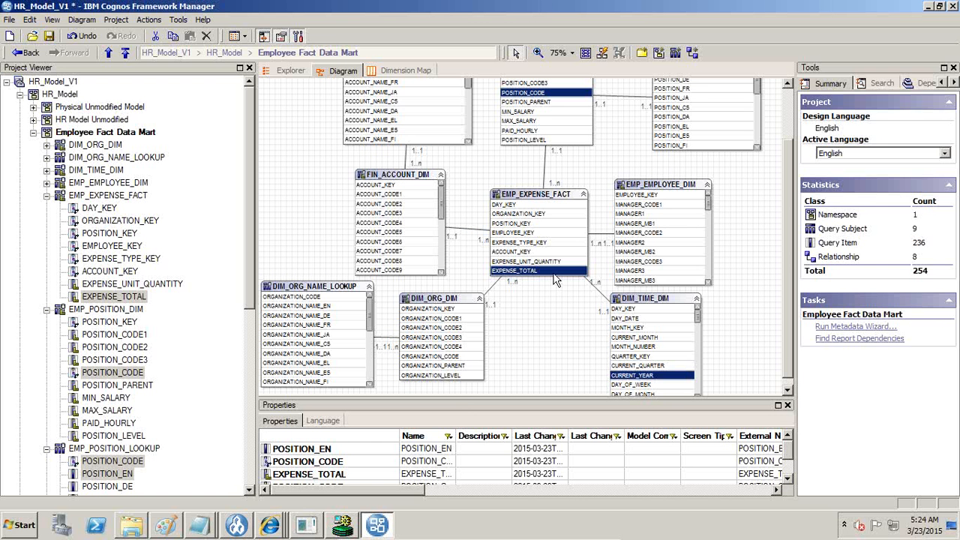
- Select EXPENSE_TOTAL, ACCOUNT_KEY from FIN_ACCOUNT_DIM and ACCOUNT_NAME_EN from FIN_ACCOUNT_NAME_LOOKUP, and run a test sample with Auto Sum
click(533, 271)
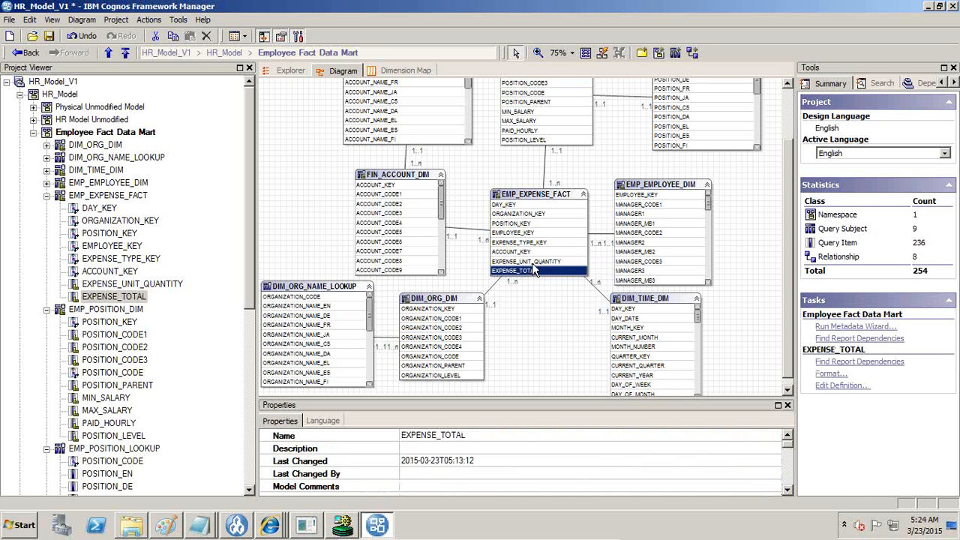
click(533, 263)
click(532, 273)
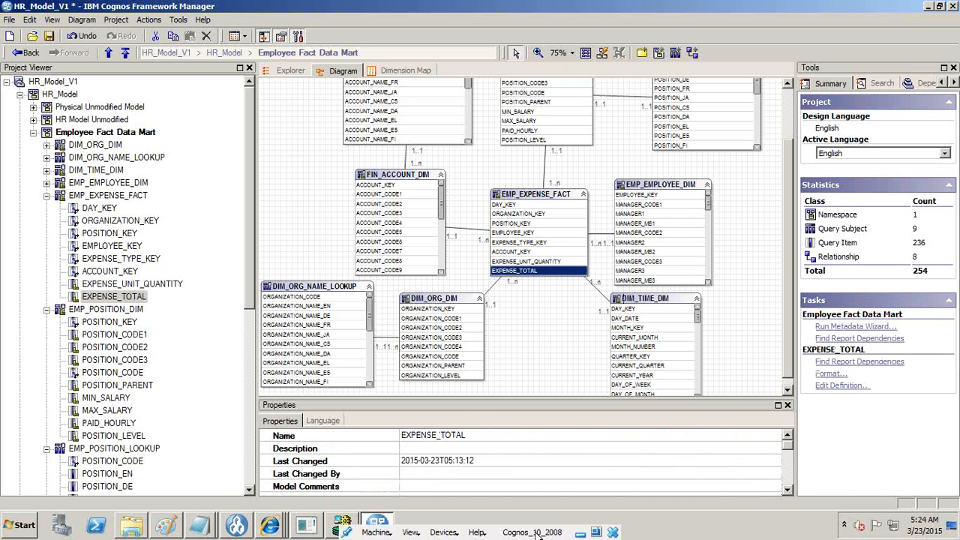
scroll(459, 290, up, 2)
scroll(459, 290, up, 2)
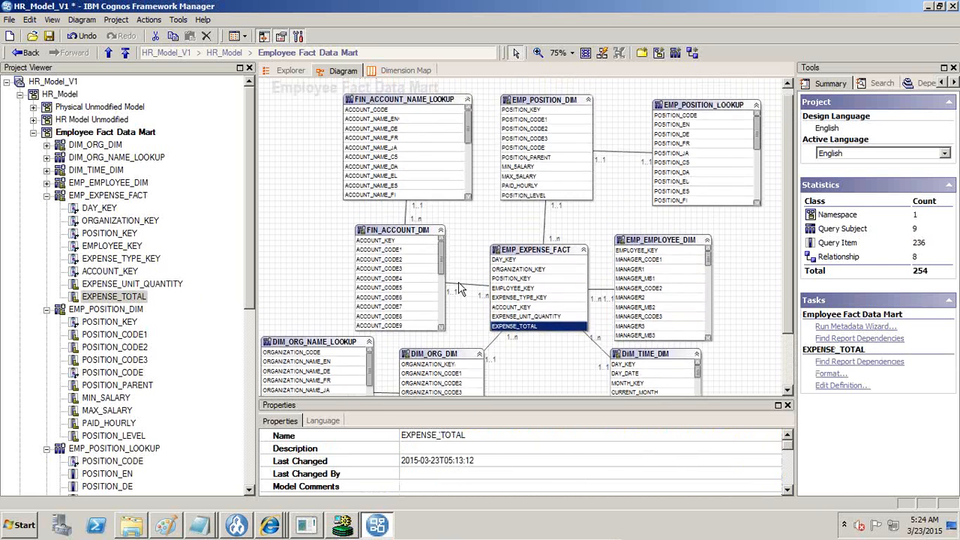
ctrl+click(405, 245)
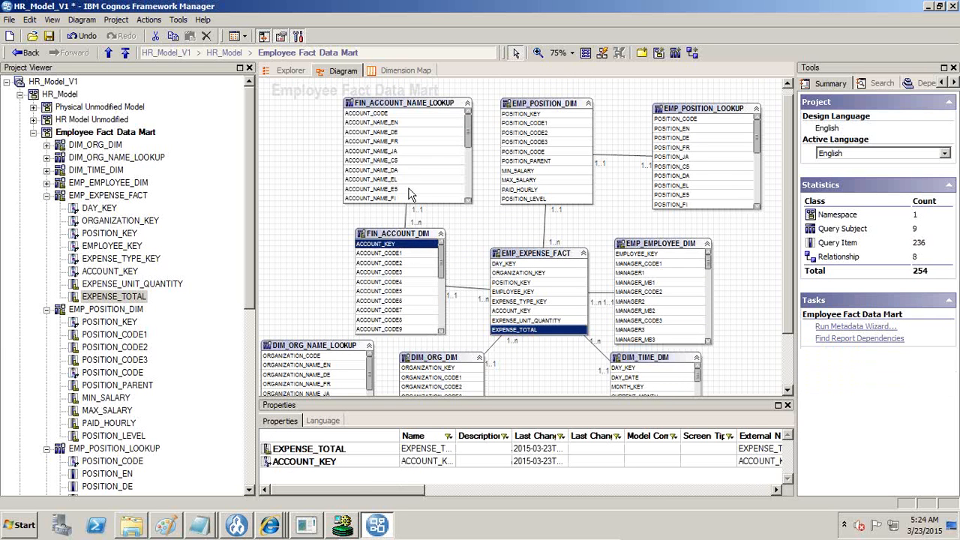
ctrl+click(405, 123)
right_click(405, 129)
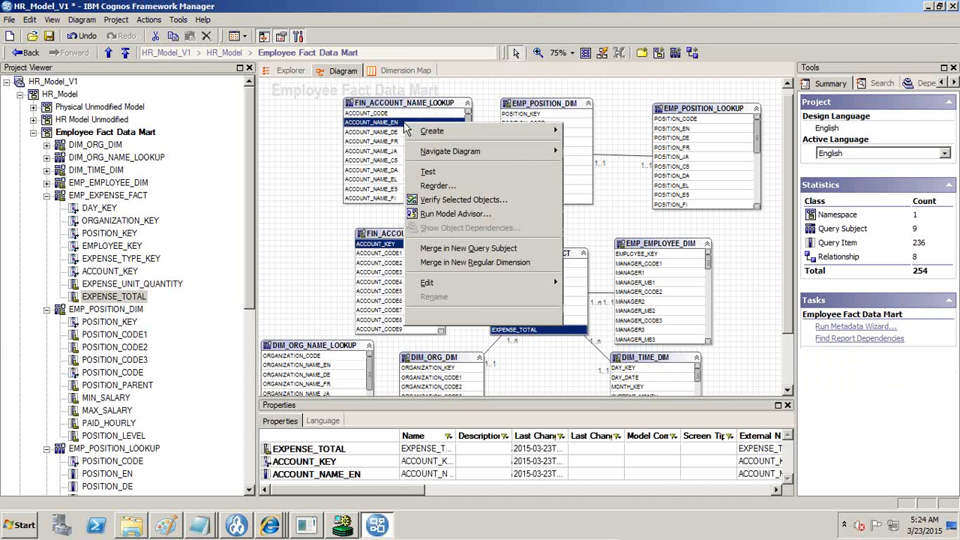
click(442, 174)
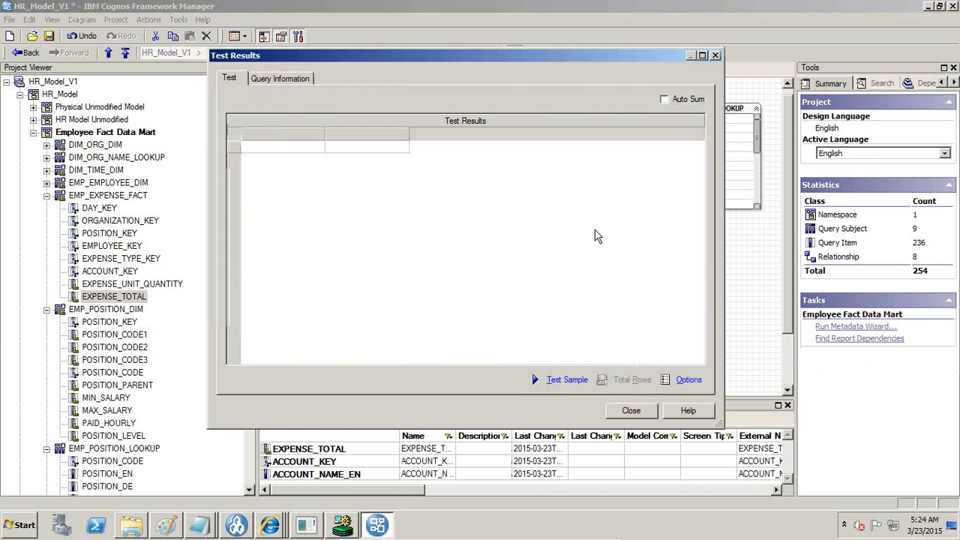
click(579, 381)
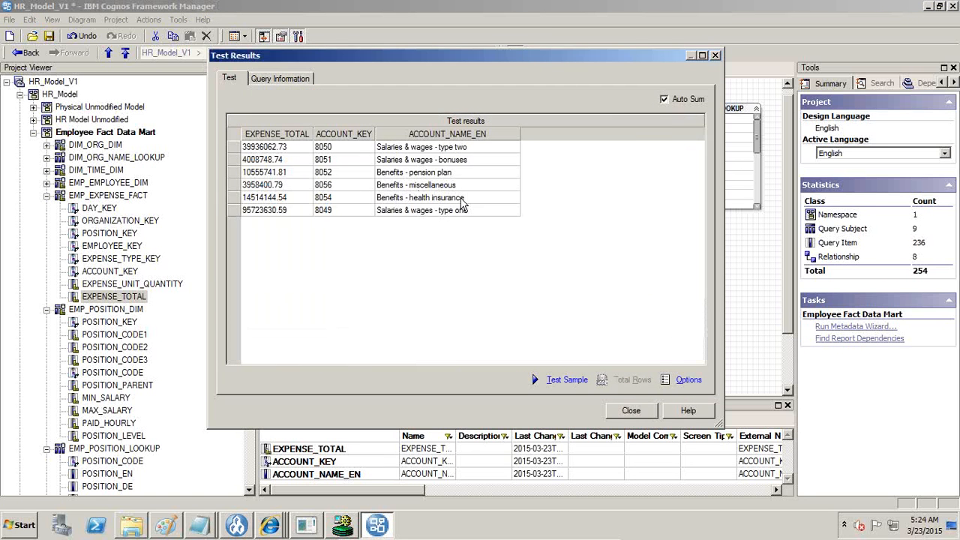
- Compare the account names with their EXPENSE_TOTAL amounts in the test results, and close the results
drag(410, 149, 394, 210)
drag(277, 148, 275, 214)
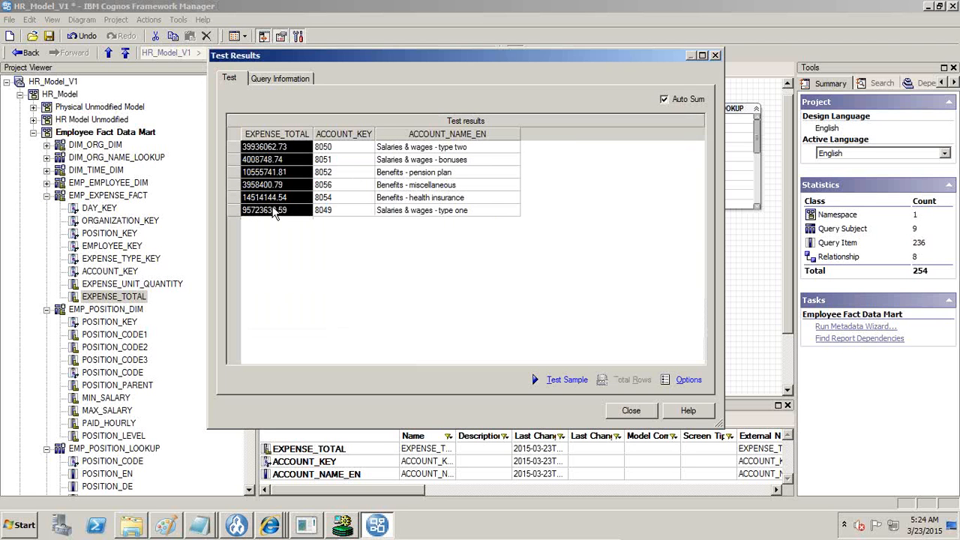
click(633, 411)
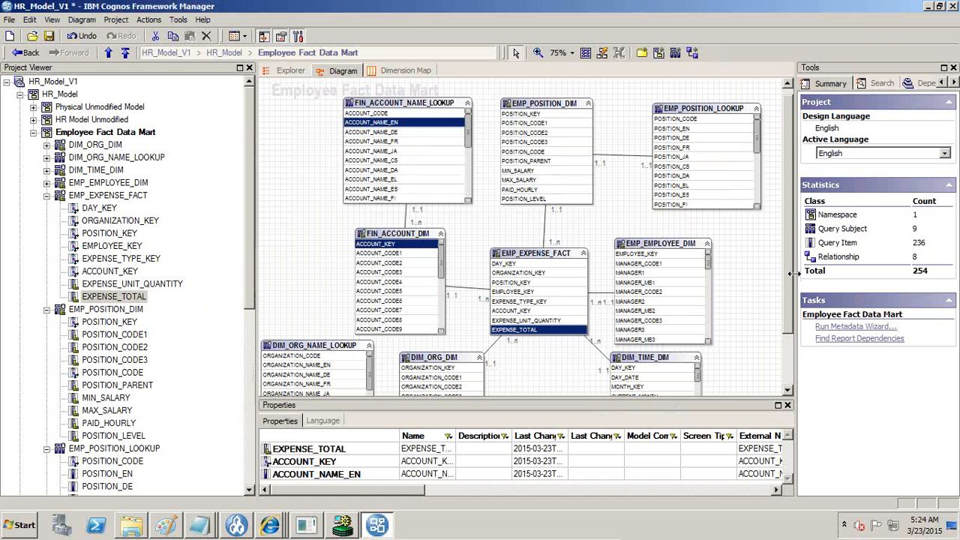
- Move EMP_EMPLOYEE_DIM slightly away from EMP_EXPENSE_FACT in the diagram and inspect the relationship joining them
drag(780, 290, 787, 342)
scroll(781, 360, down, 3)
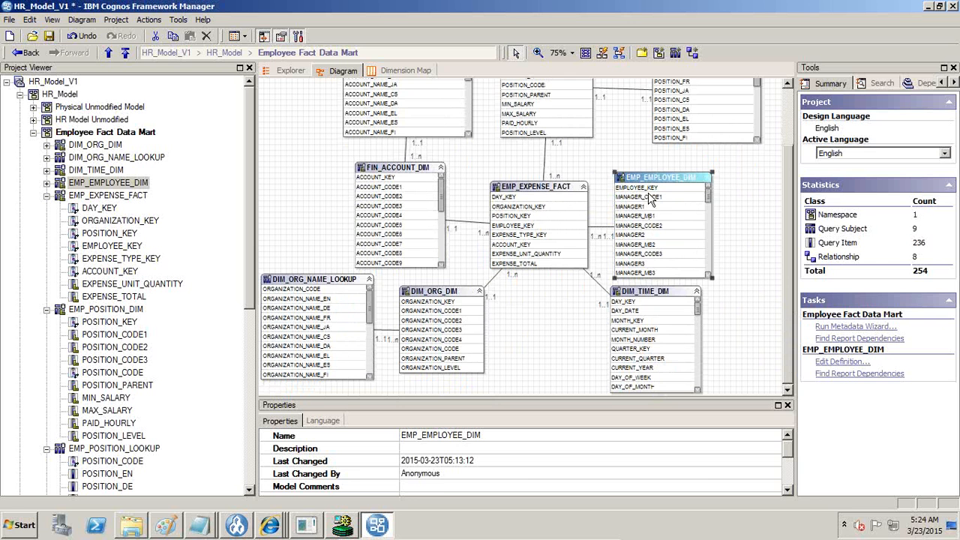
drag(662, 184, 677, 184)
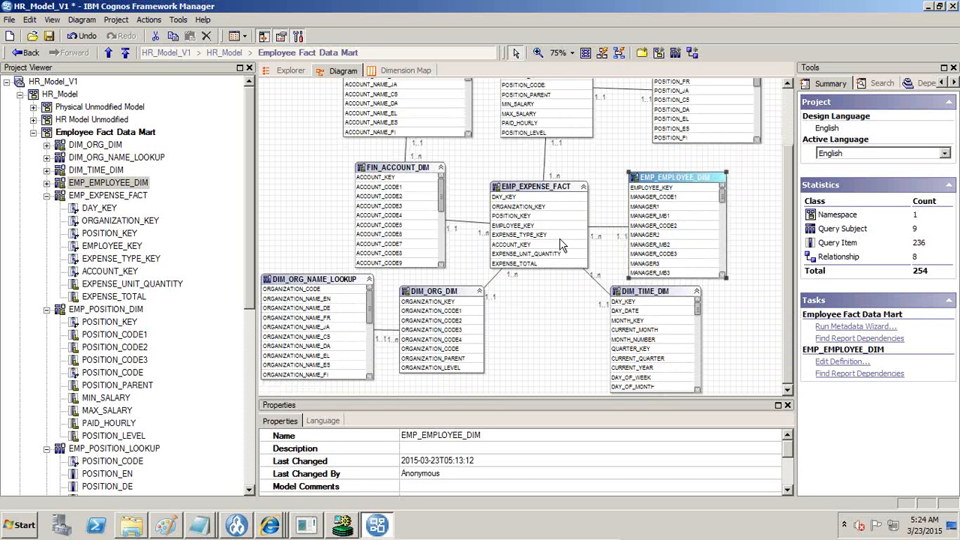
click(533, 264)
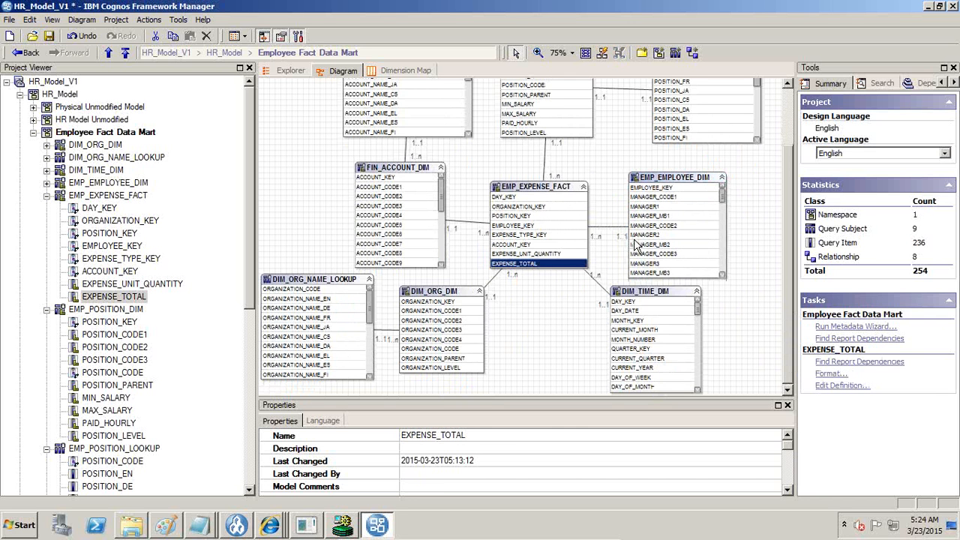
click(619, 227)
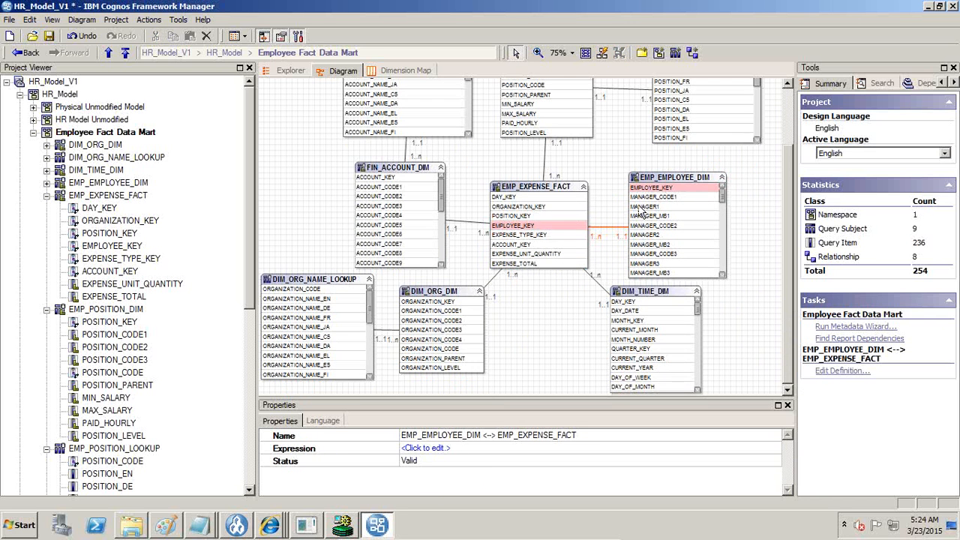
- Test the selected EMP_EMPLOYEE_DIM, its MANAGER6 item and EXPENSE_TOTAL with Auto Sum, and close the results
click(529, 264)
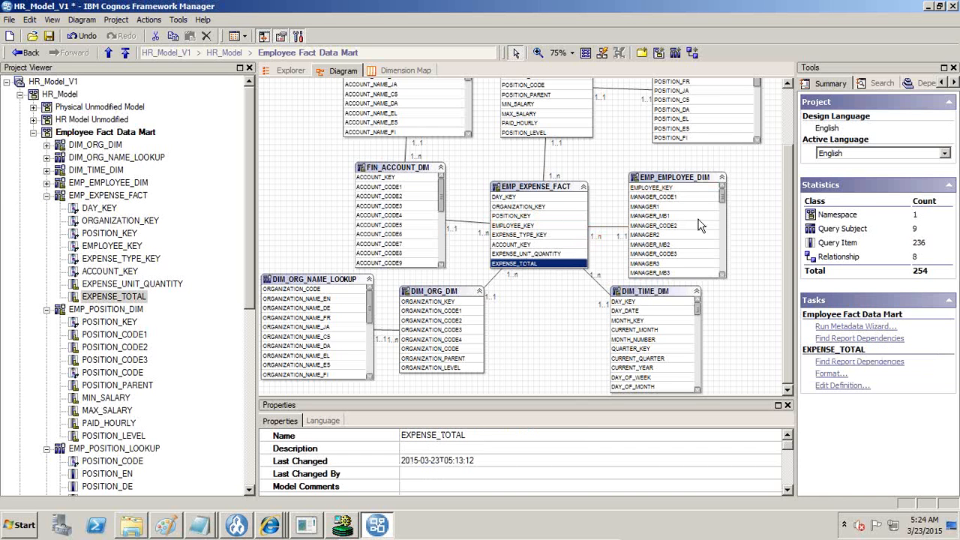
drag(722, 197, 723, 215)
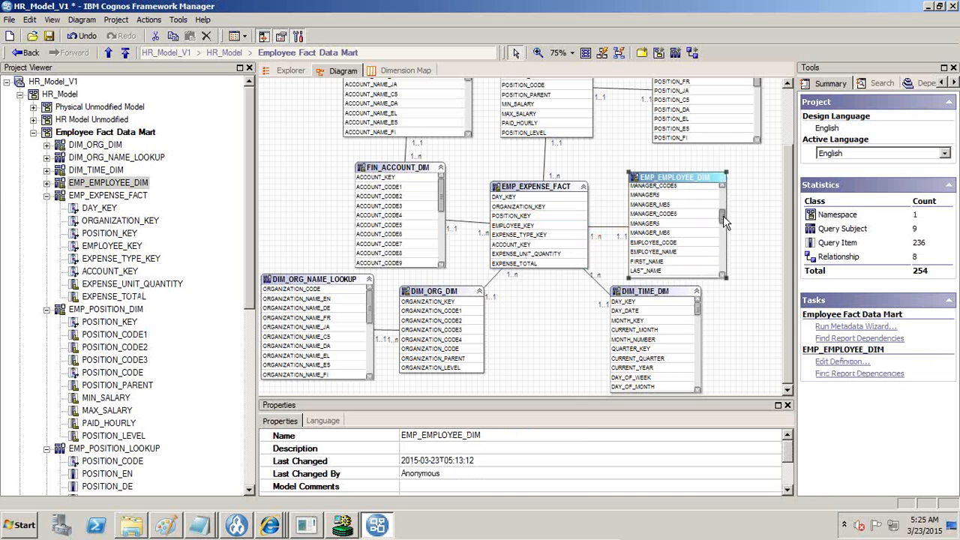
ctrl+click(675, 223)
ctrl+click(545, 263)
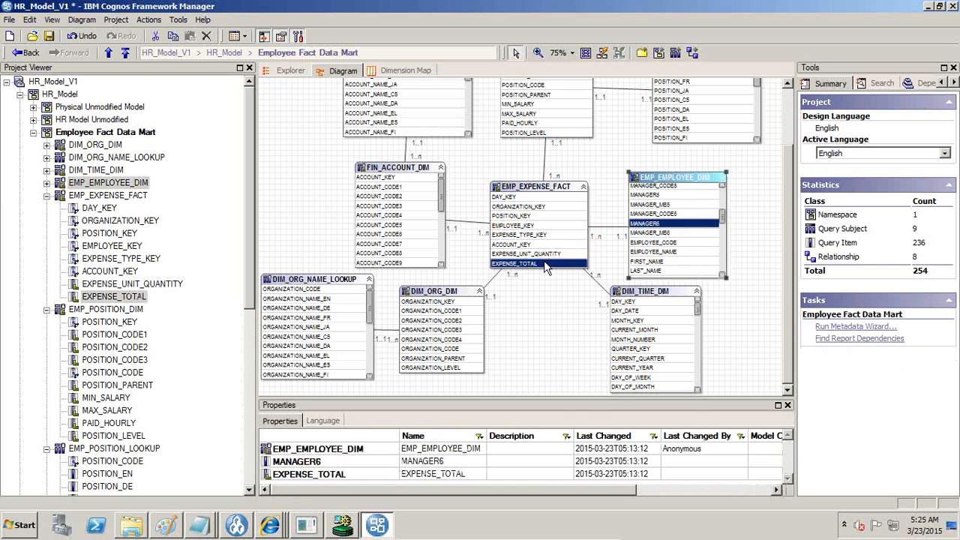
right_click(545, 264)
click(580, 309)
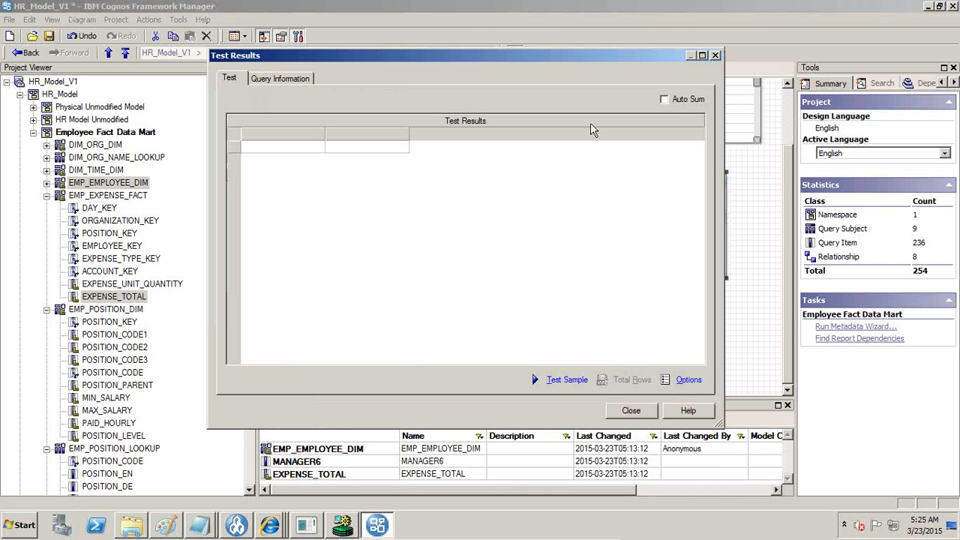
click(678, 100)
click(555, 383)
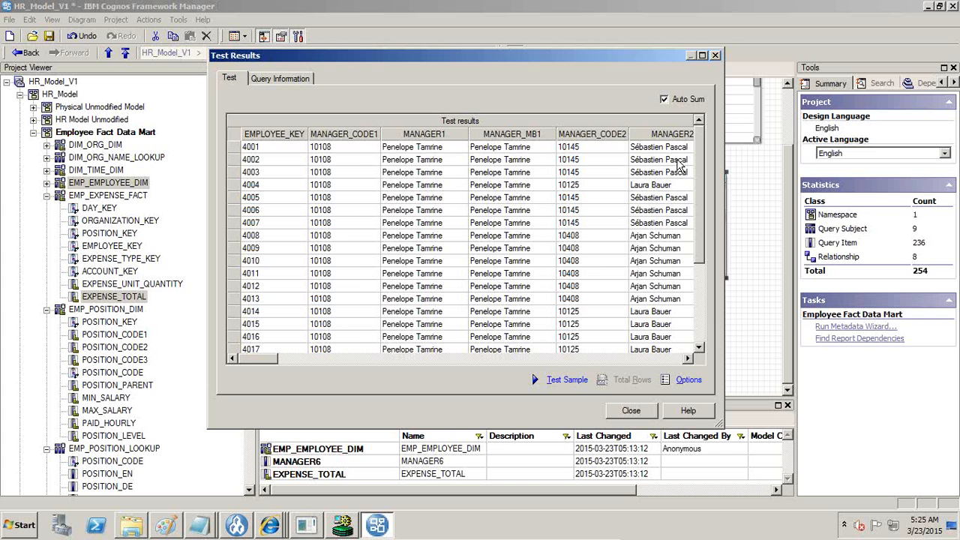
click(632, 411)
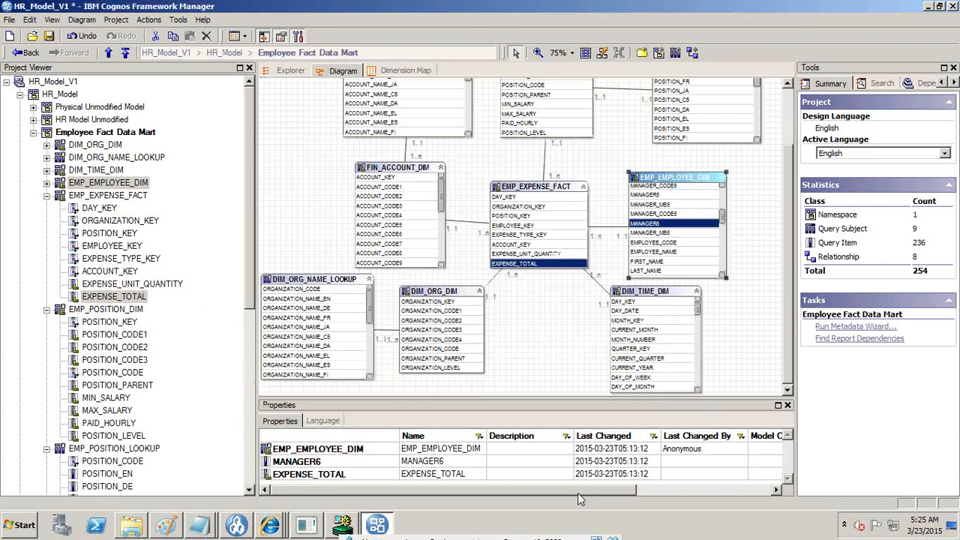
- Switch to the PowerPoint requirements slide, review the employee expense requirements in slide show view, and return to Framework Manager
click(581, 534)
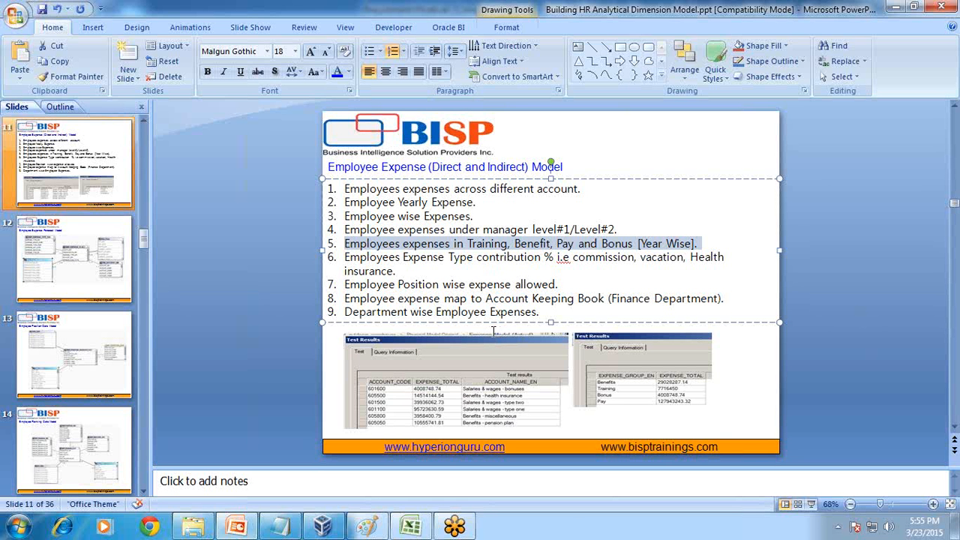
click(548, 310)
text(.)
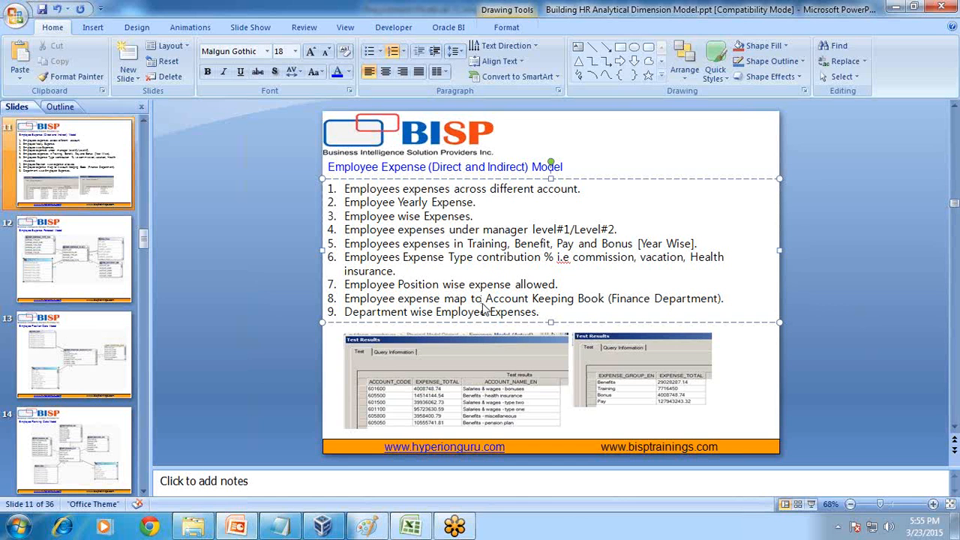
key(shift+F5)
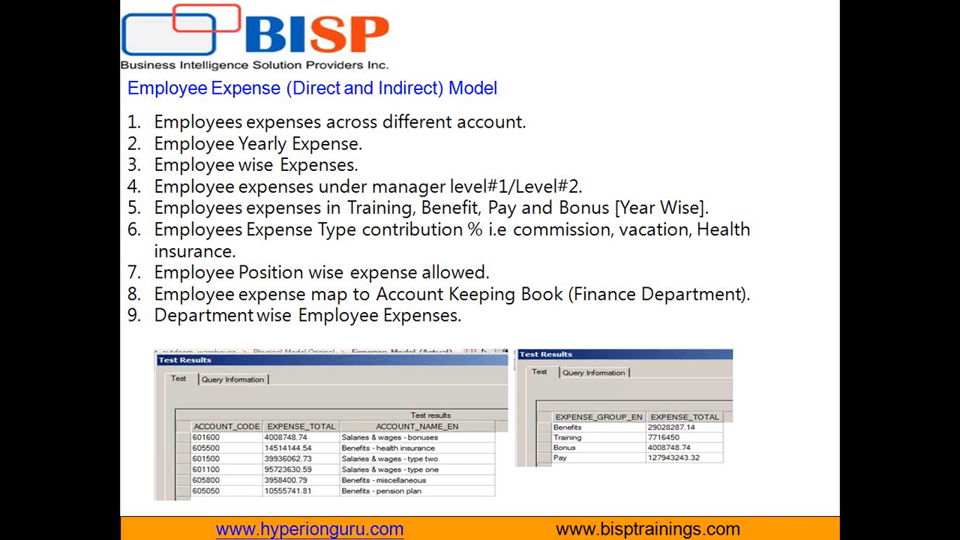
key(Escape)
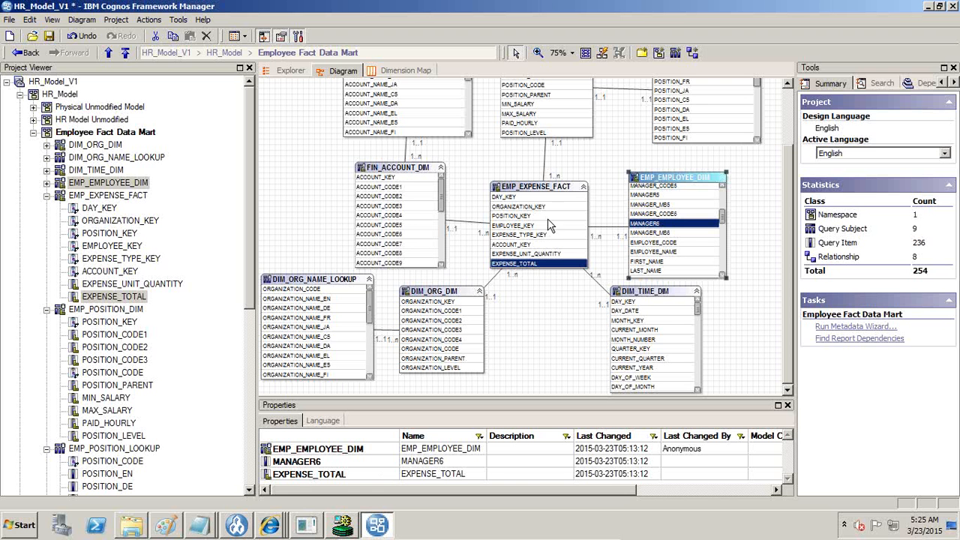
- Select only EXPENSE_TOTAL, MANAGER6 and CURRENT_YEAR, and run the test sample first without and again with Auto Sum
click(601, 153)
click(529, 254)
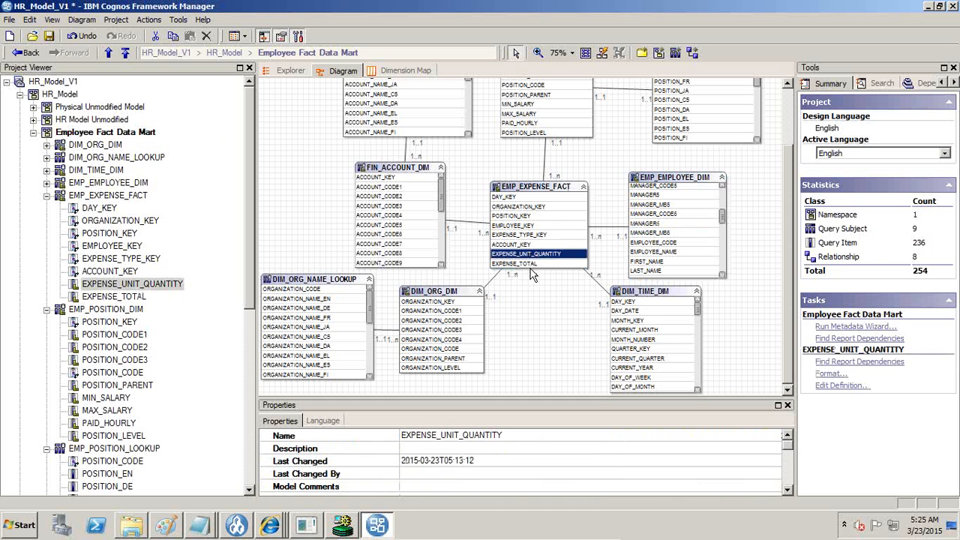
click(530, 264)
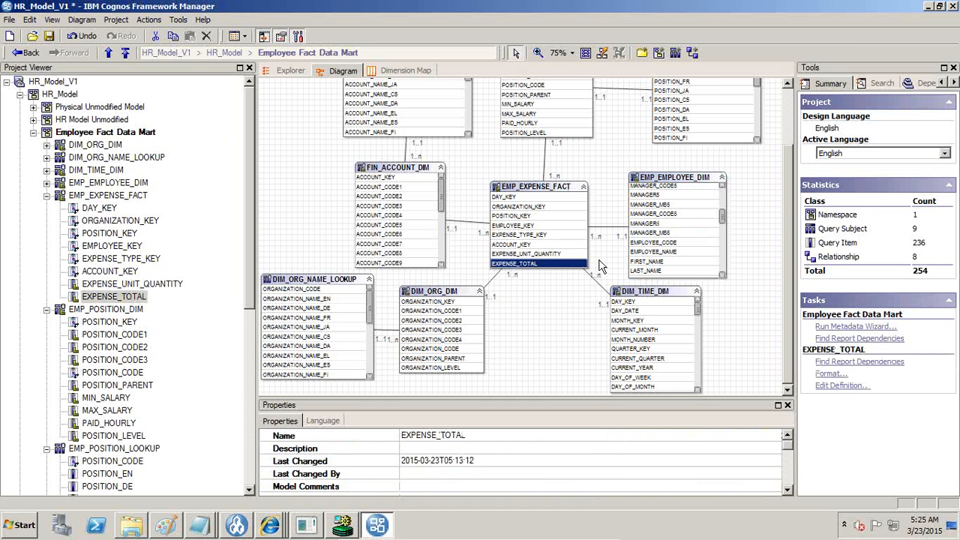
ctrl+click(681, 223)
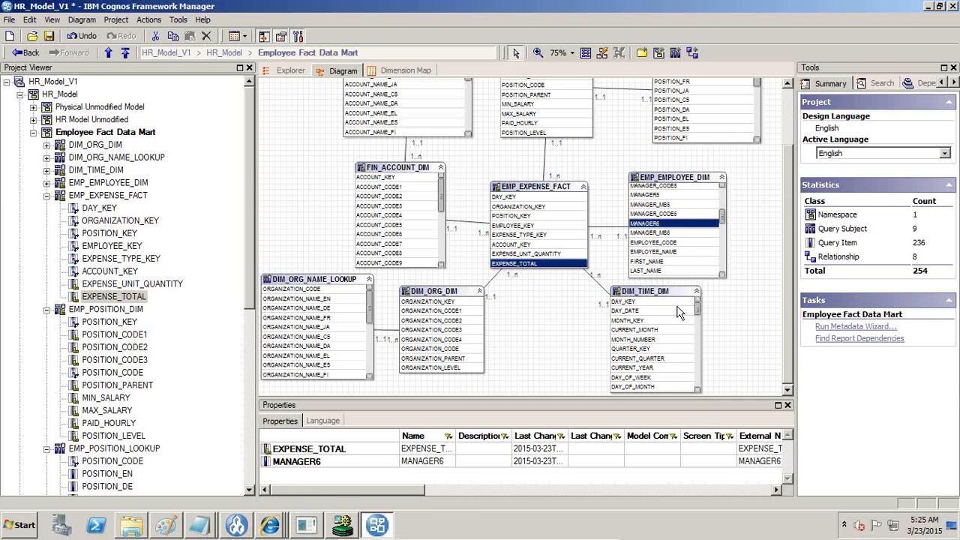
ctrl+click(640, 367)
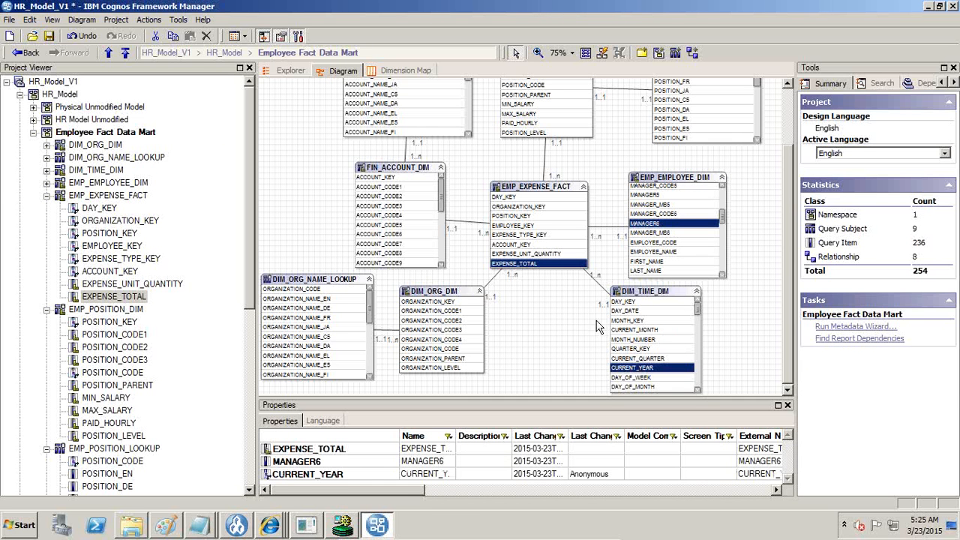
right_click(530, 267)
click(547, 325)
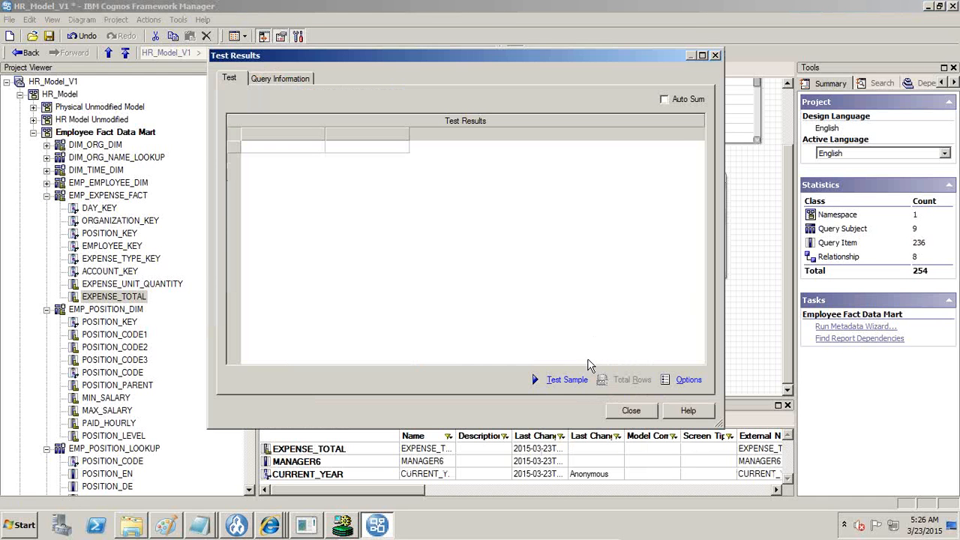
click(567, 380)
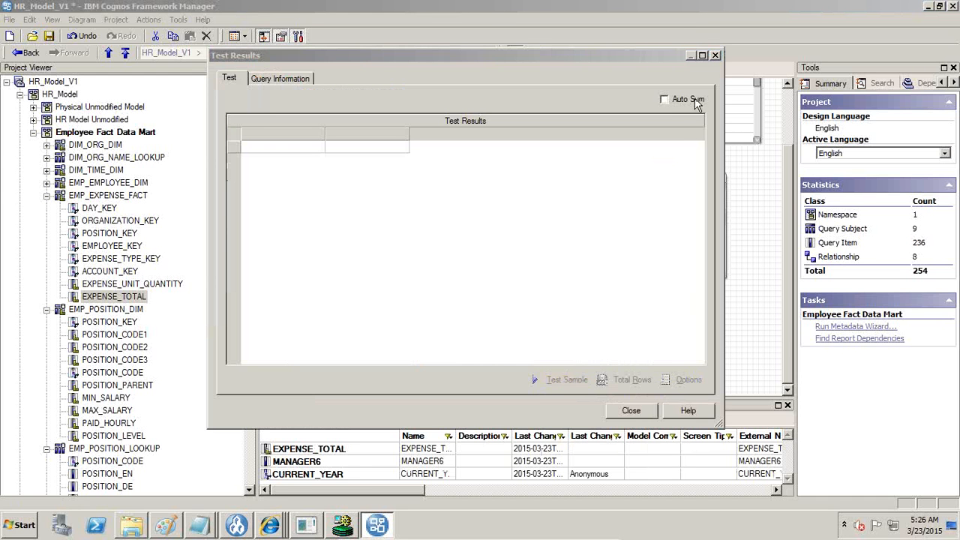
click(665, 100)
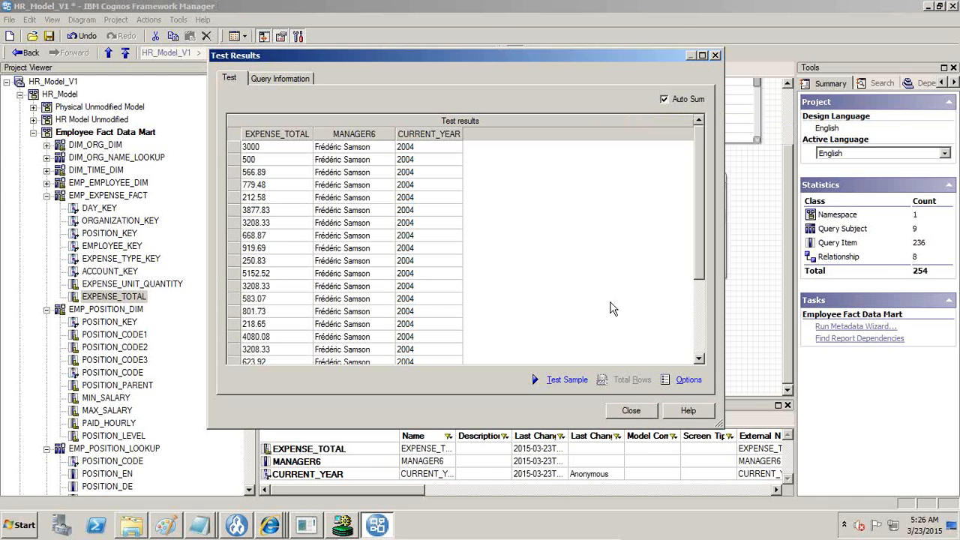
click(585, 381)
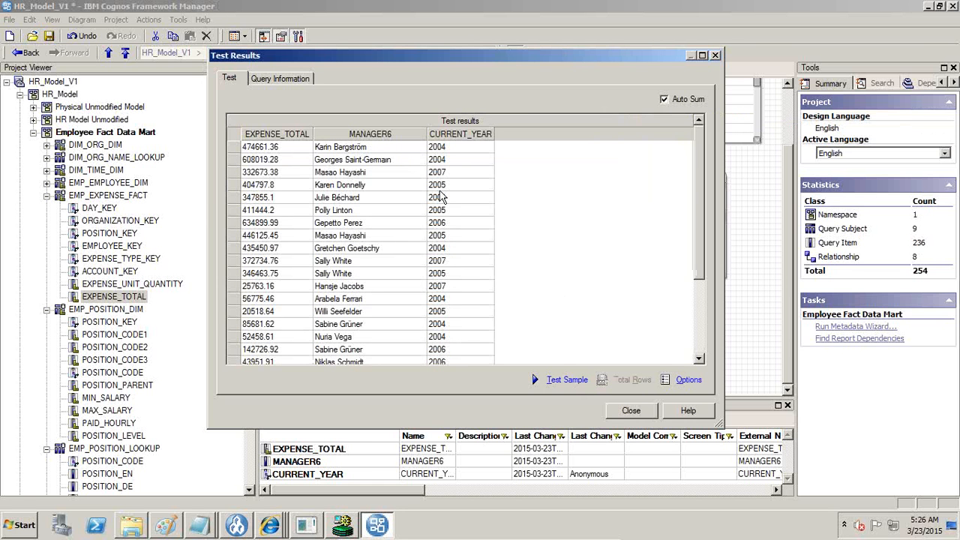
- Inspect the query information for the EXPENSE_TOTAL, MANAGER6 and CURRENT_YEAR test, rerun the sample, and copy the entire Native SQL statement
click(288, 80)
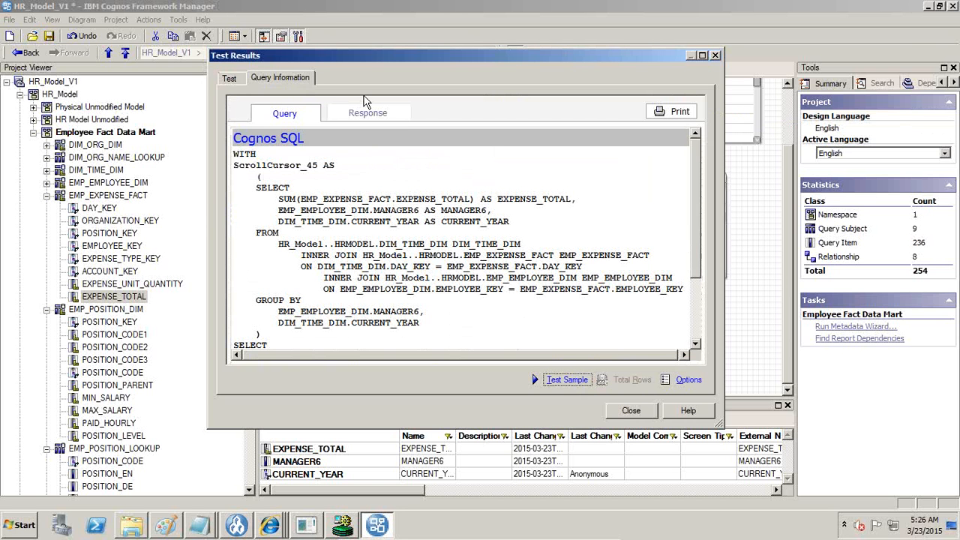
click(558, 380)
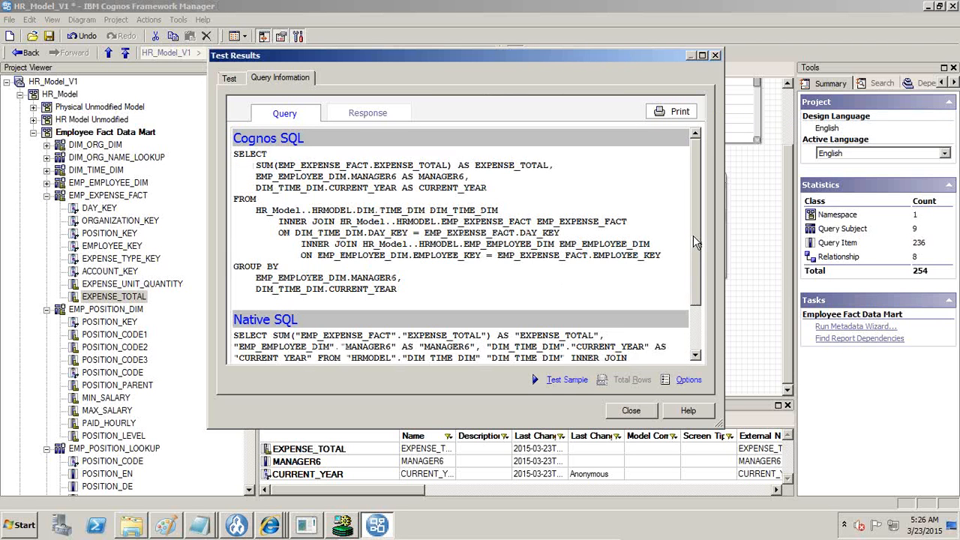
drag(696, 243, 705, 330)
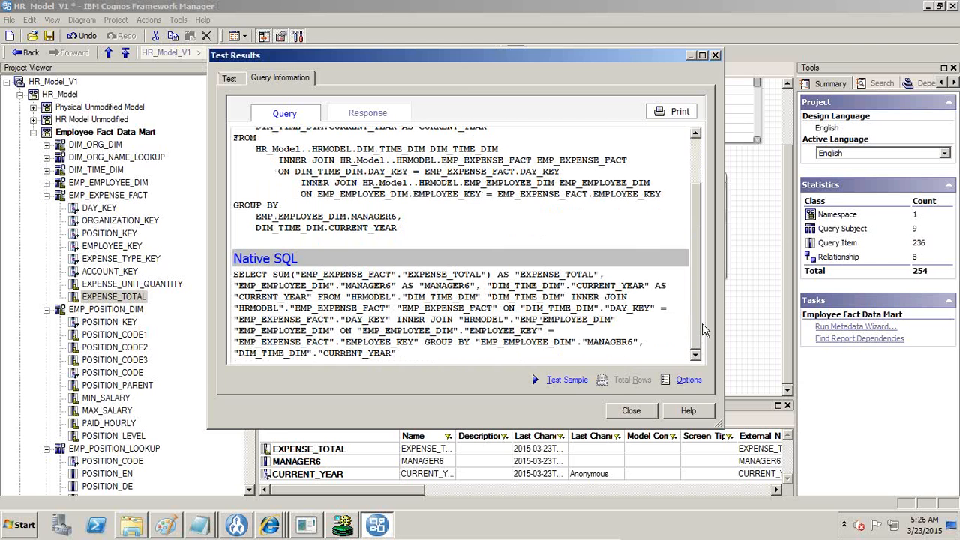
drag(399, 354, 234, 274)
right_click(281, 290)
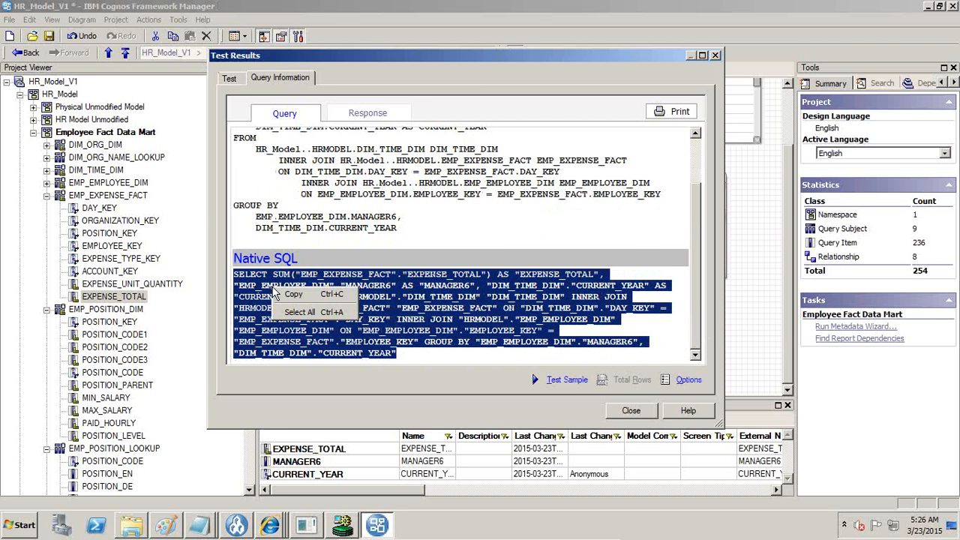
click(294, 298)
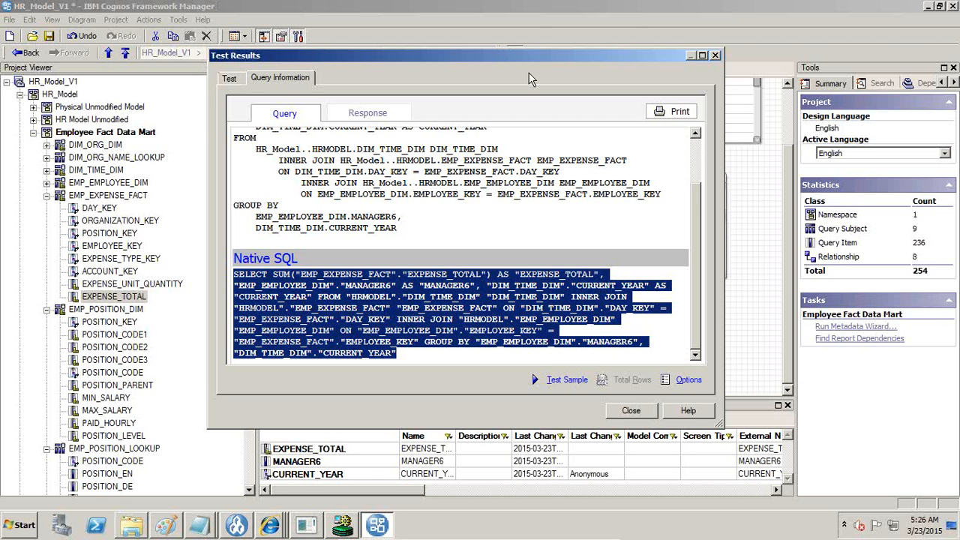
- Switch to PL/SQL Developer, paste the copied query into the blank area below the existing statements, and beautify it to review its joins and grouping
click(342, 525)
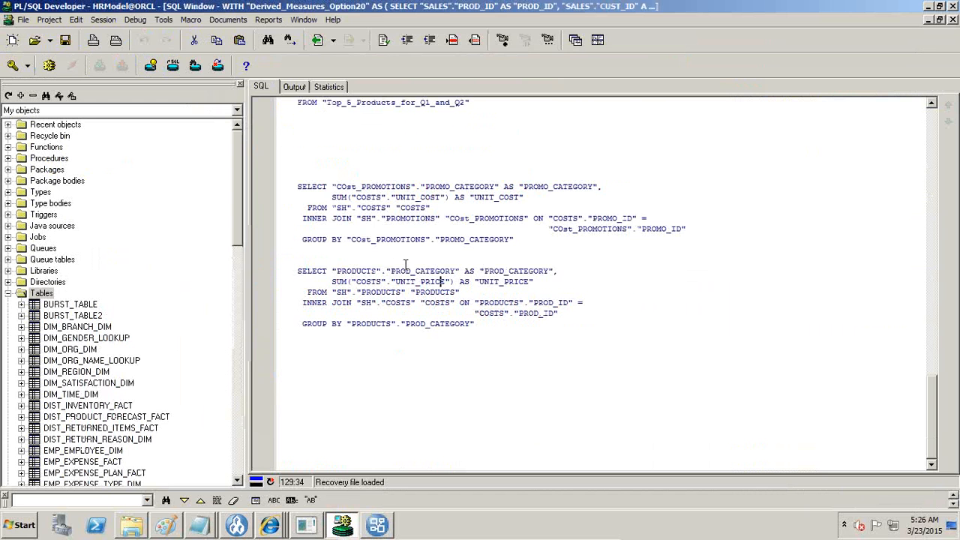
scroll(552, 317, down, 1)
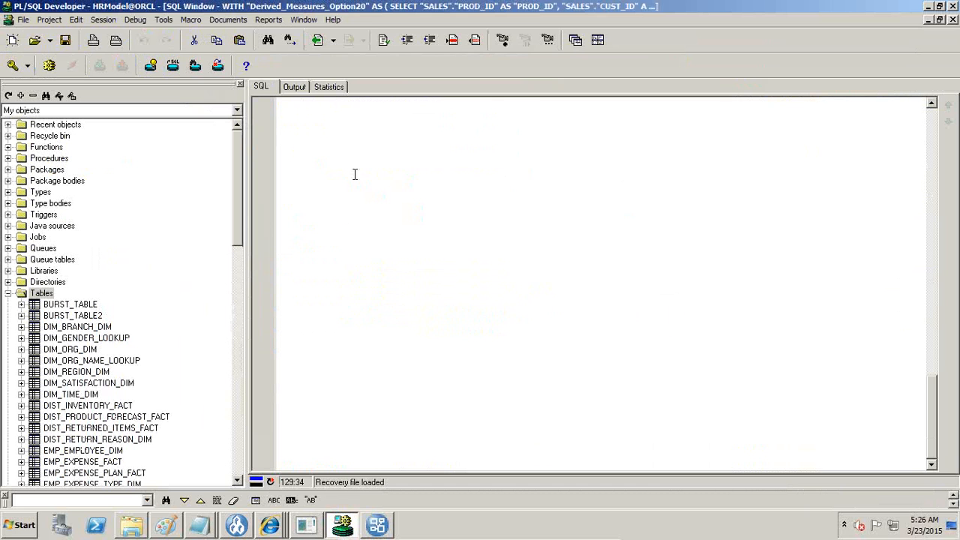
click(325, 132)
key(ctrl+v)
key(Home)
key(shift+End)
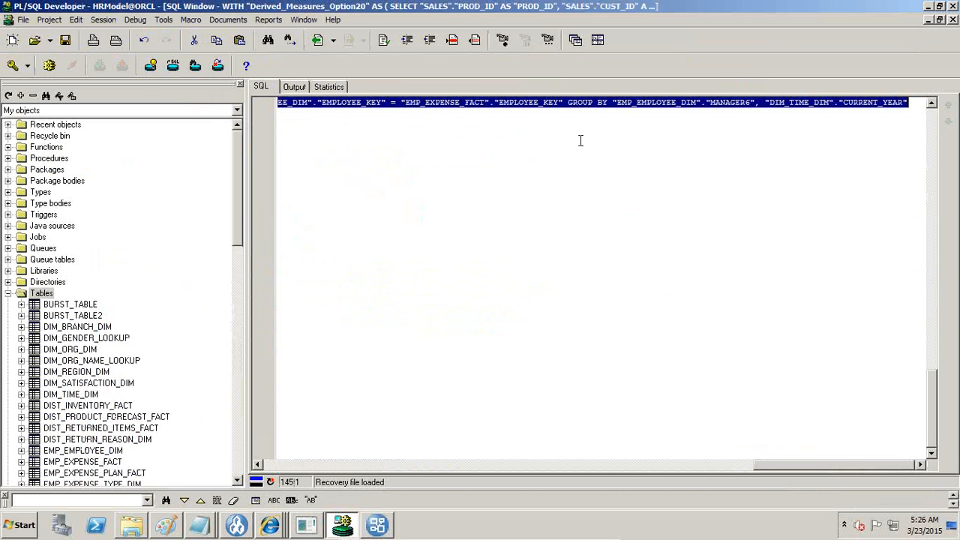
click(383, 41)
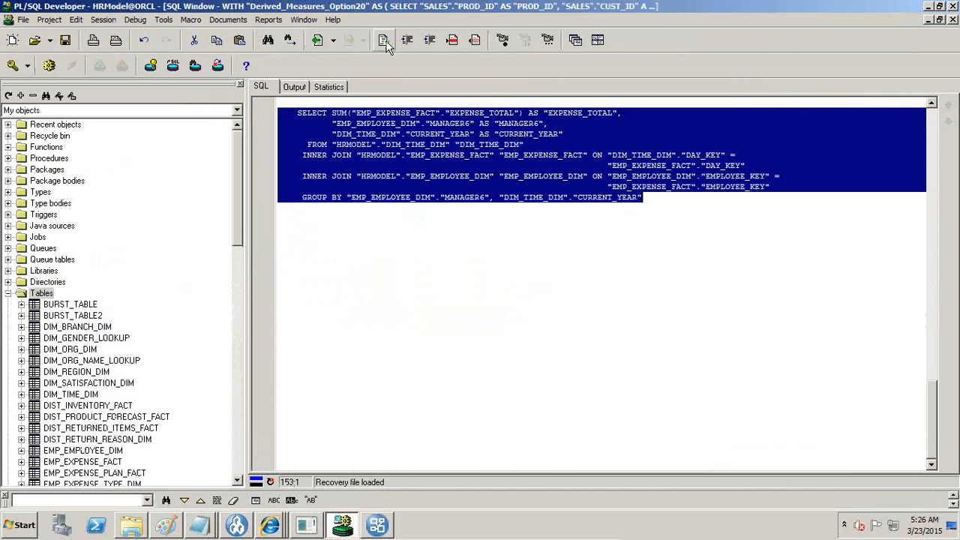
click(474, 195)
drag(675, 208, 216, 111)
click(372, 144)
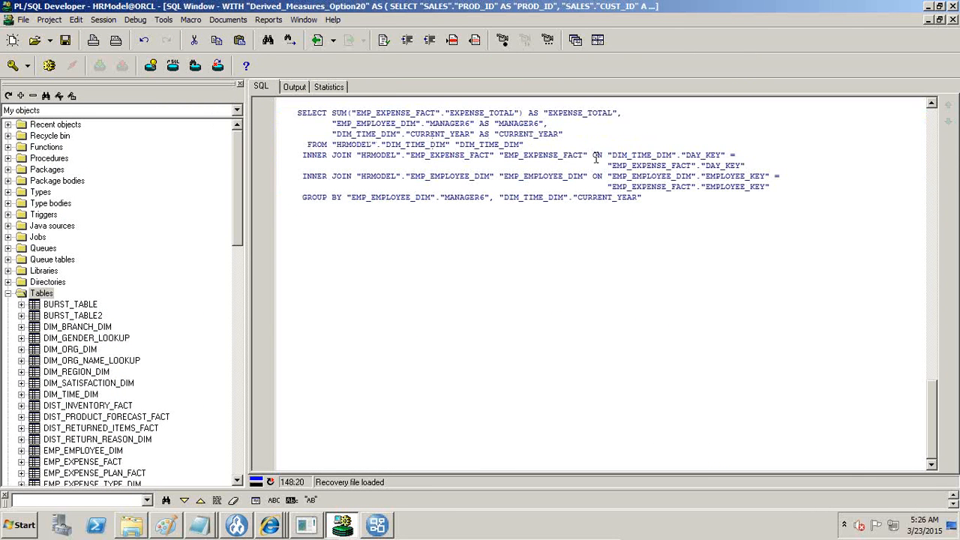
click(294, 112)
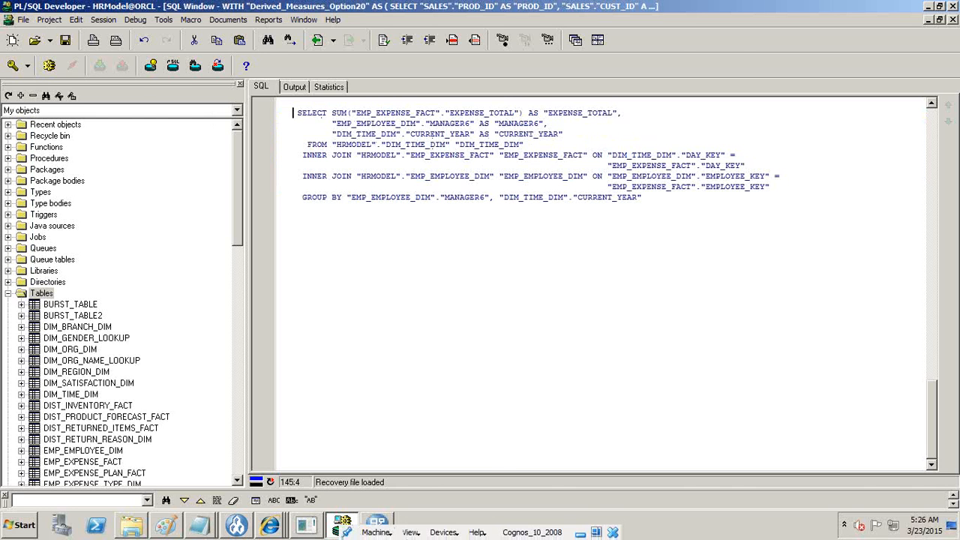
- Switch to the PowerPoint presentation and page through the slide show from the employee expense and other data models to the recruitment report types
click(579, 533)
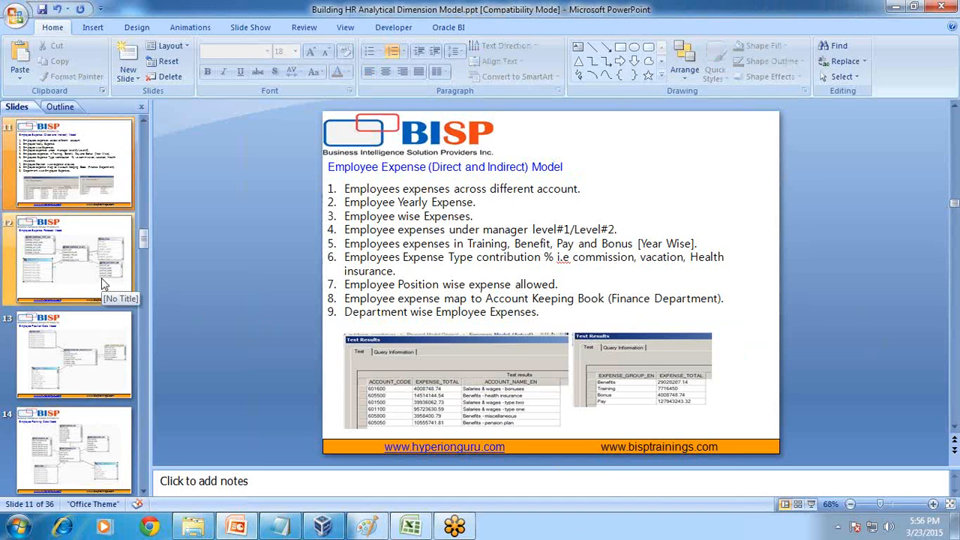
key(shift+F5)
key(Right)
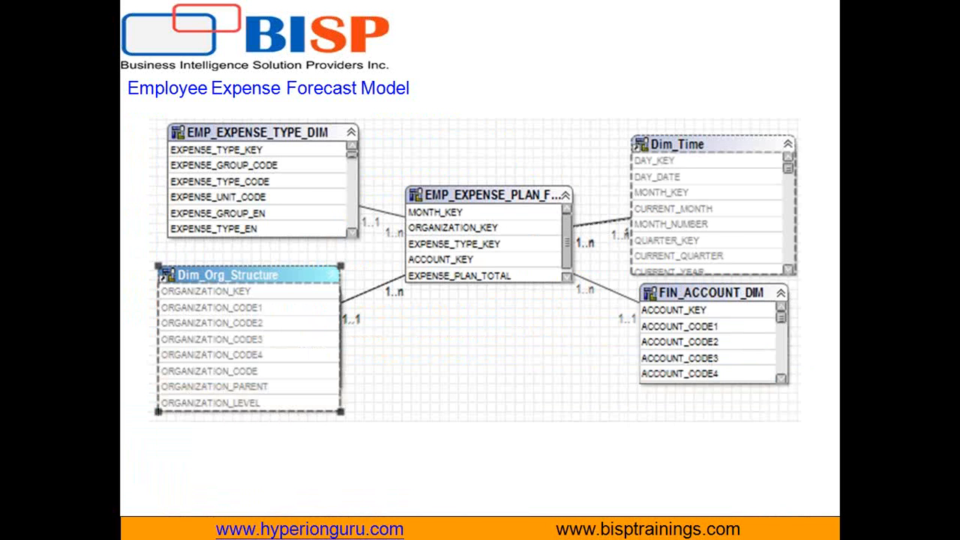
key(Right)
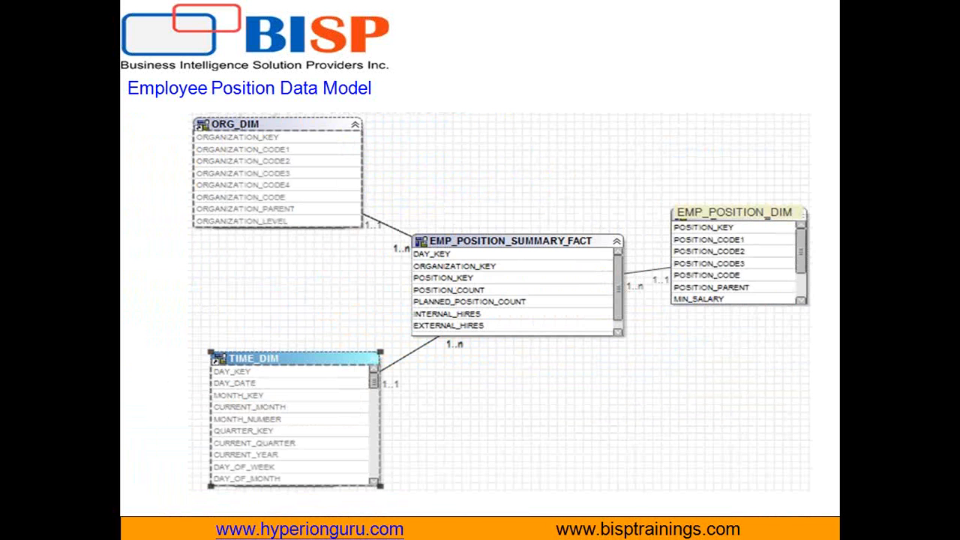
key(Right)
key(Right)
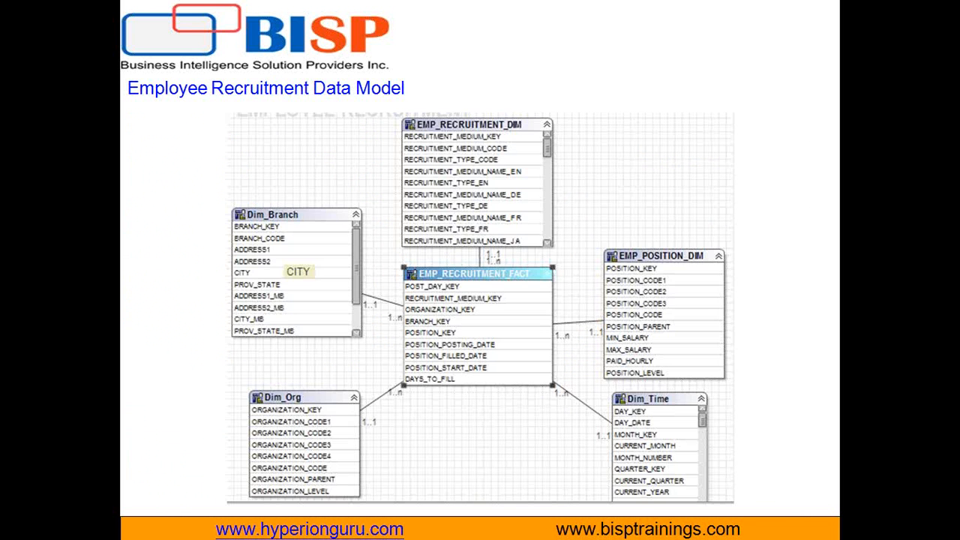
key(Right)
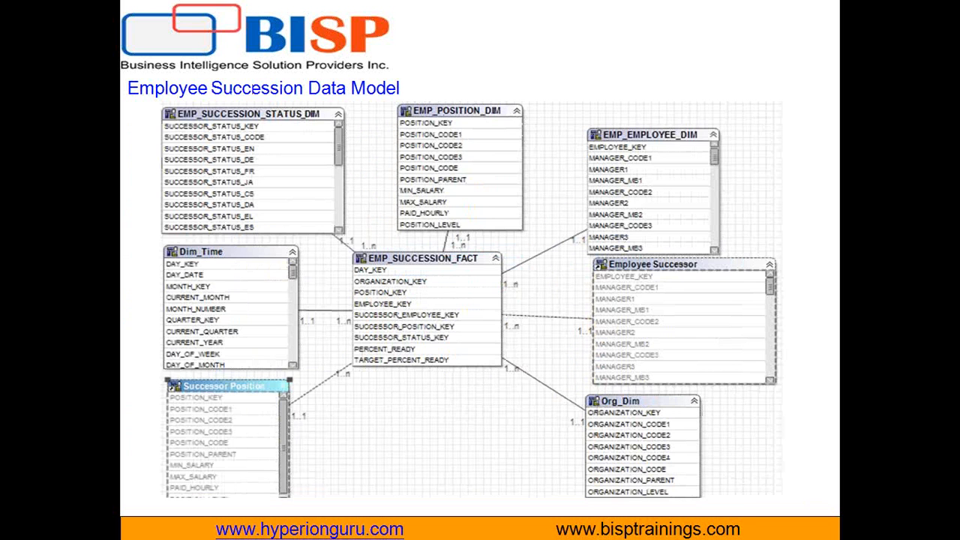
key(Right)
key(Right)
key(Right)
key(Right)
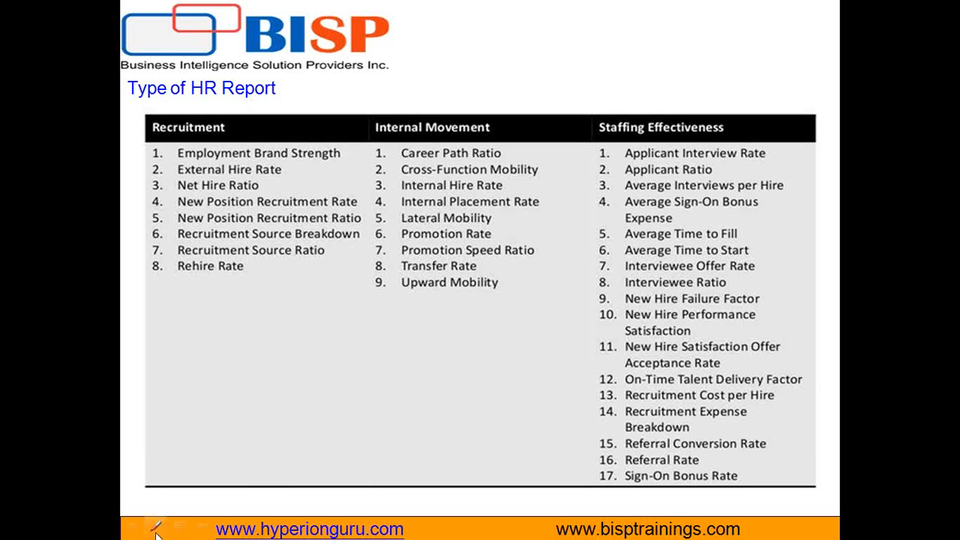
key(super)
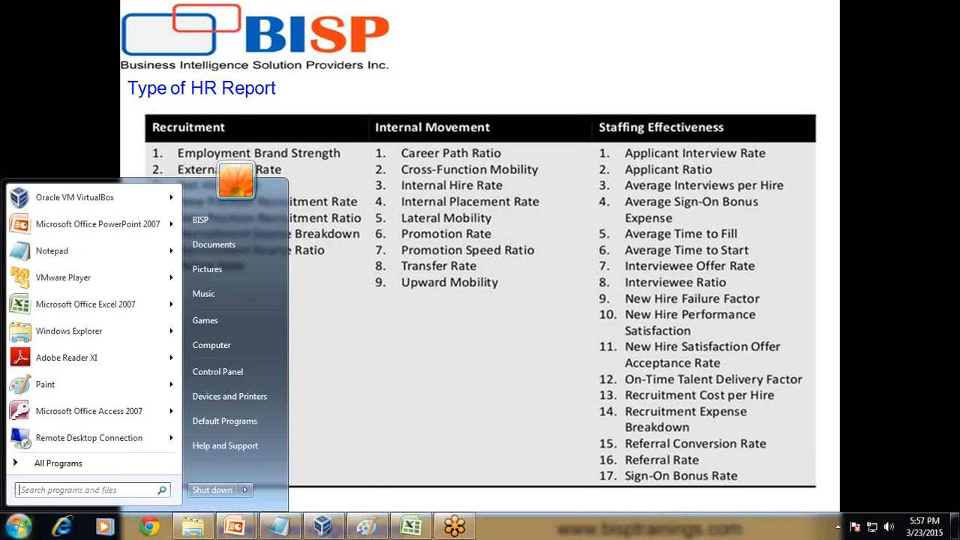
click(456, 528)
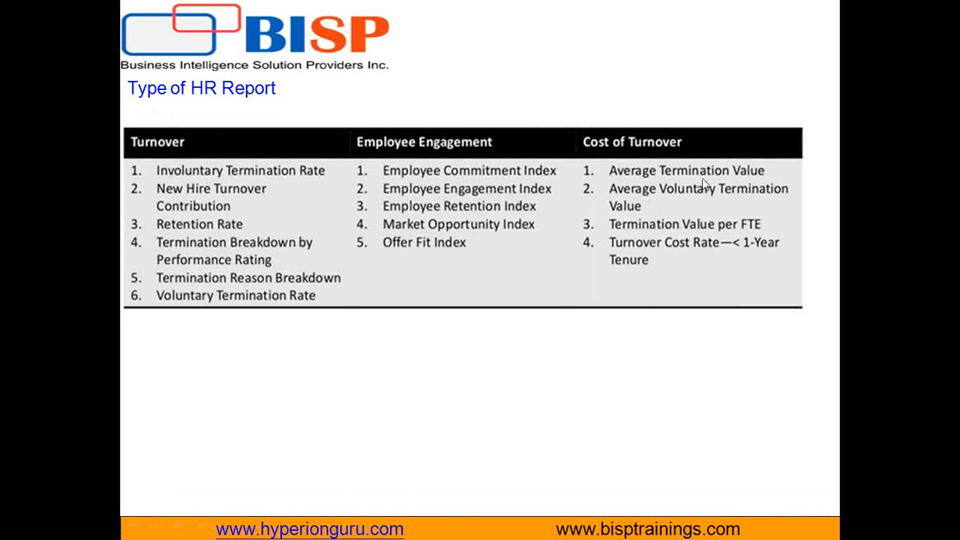
- Review the remaining Type of HR Report slides, from performance management through productivity, and go on to the HR functions KPI slide
click(630, 411)
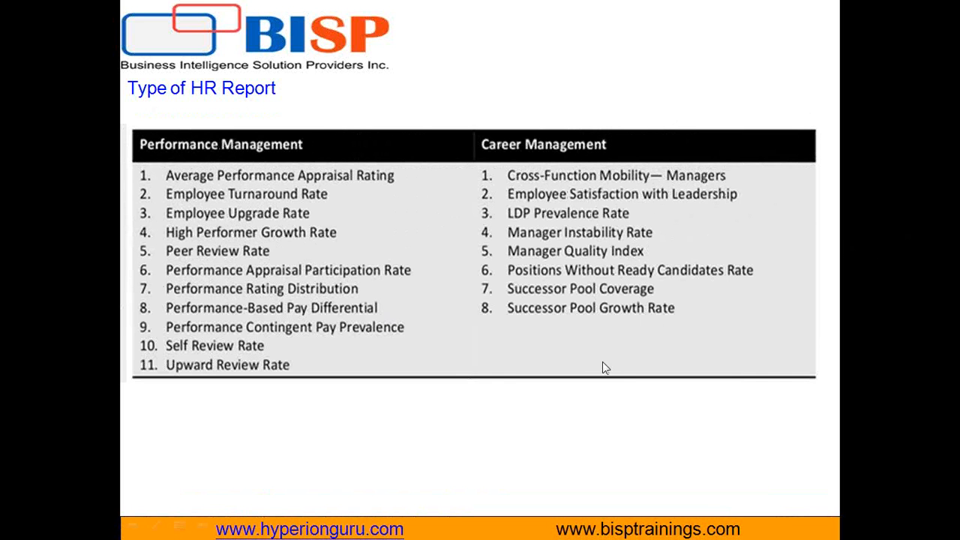
click(552, 433)
click(552, 433)
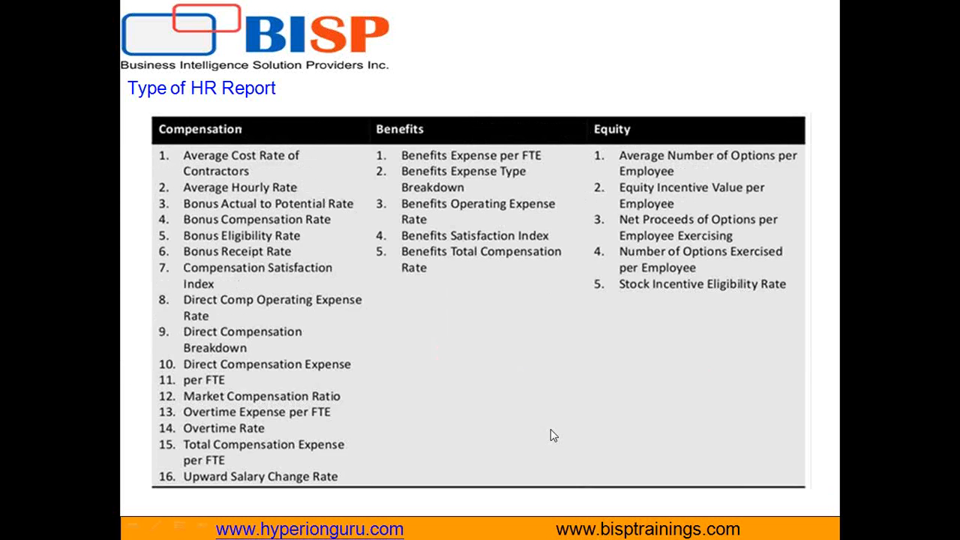
click(552, 433)
key(Left)
key(Right)
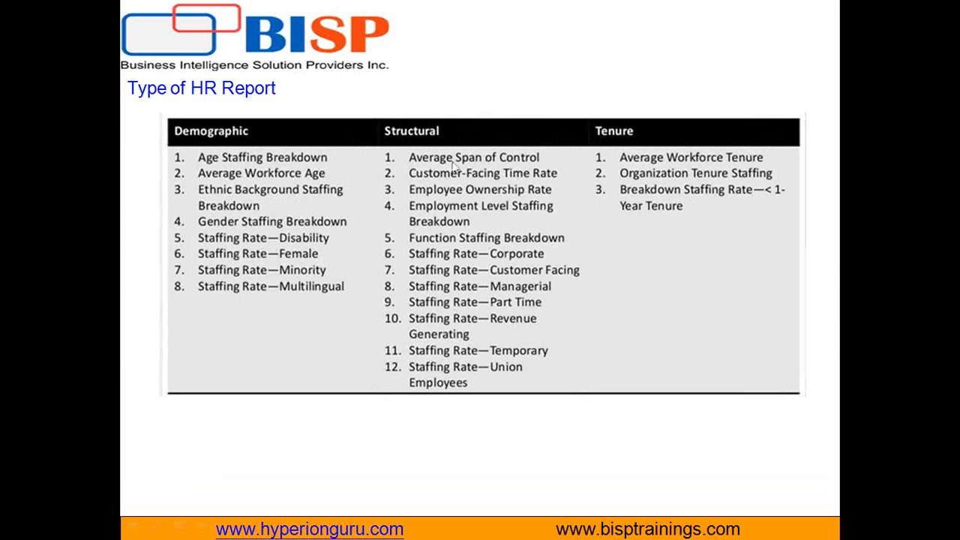
click(611, 303)
scroll(278, 295, down, 2)
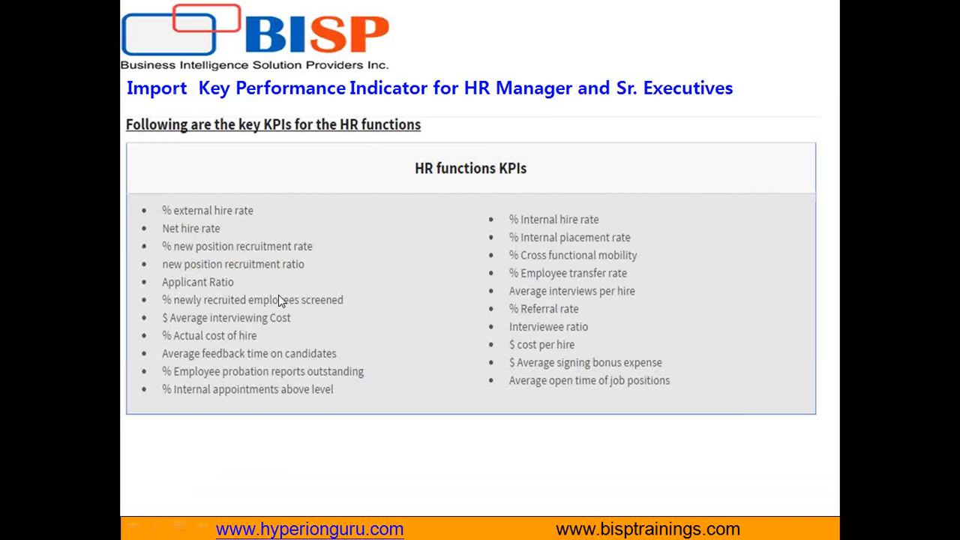
scroll(278, 294, up, 2)
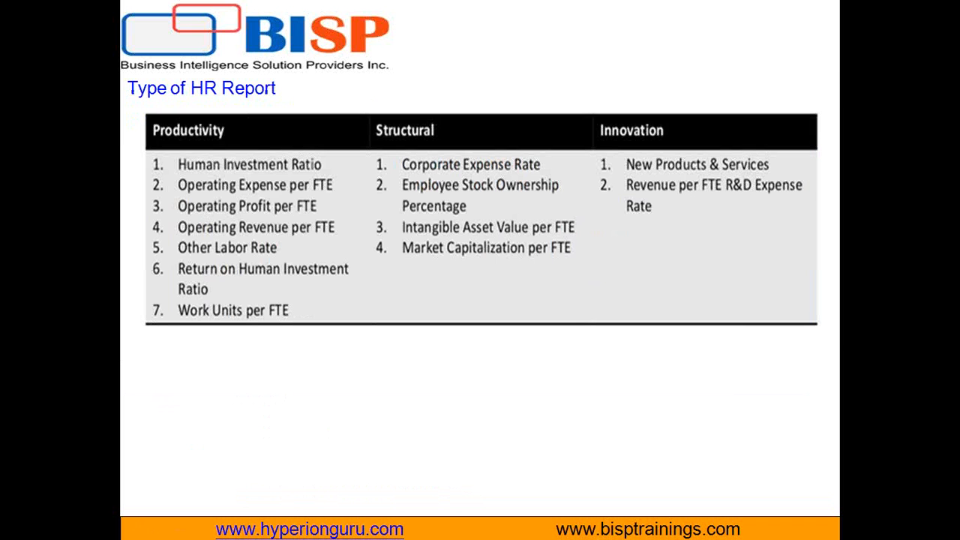
key(Right)
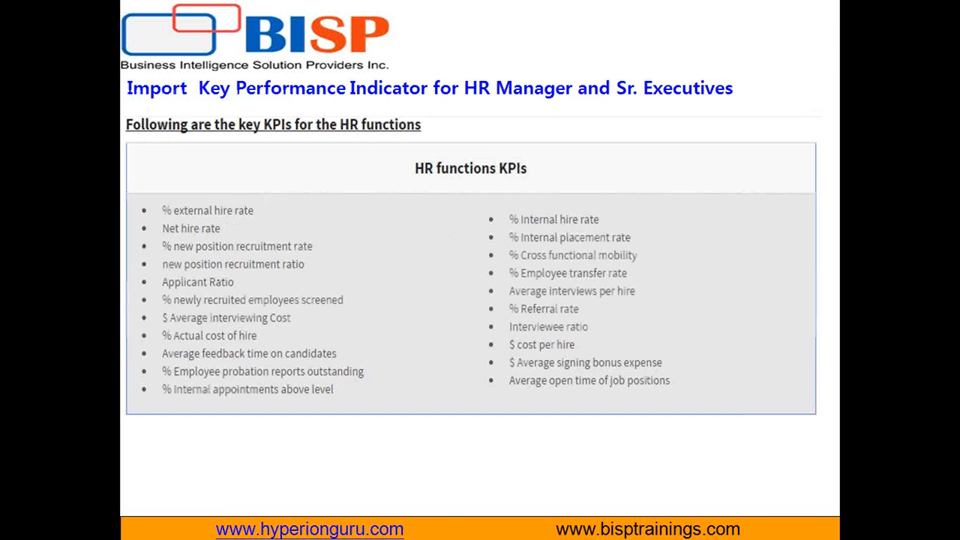